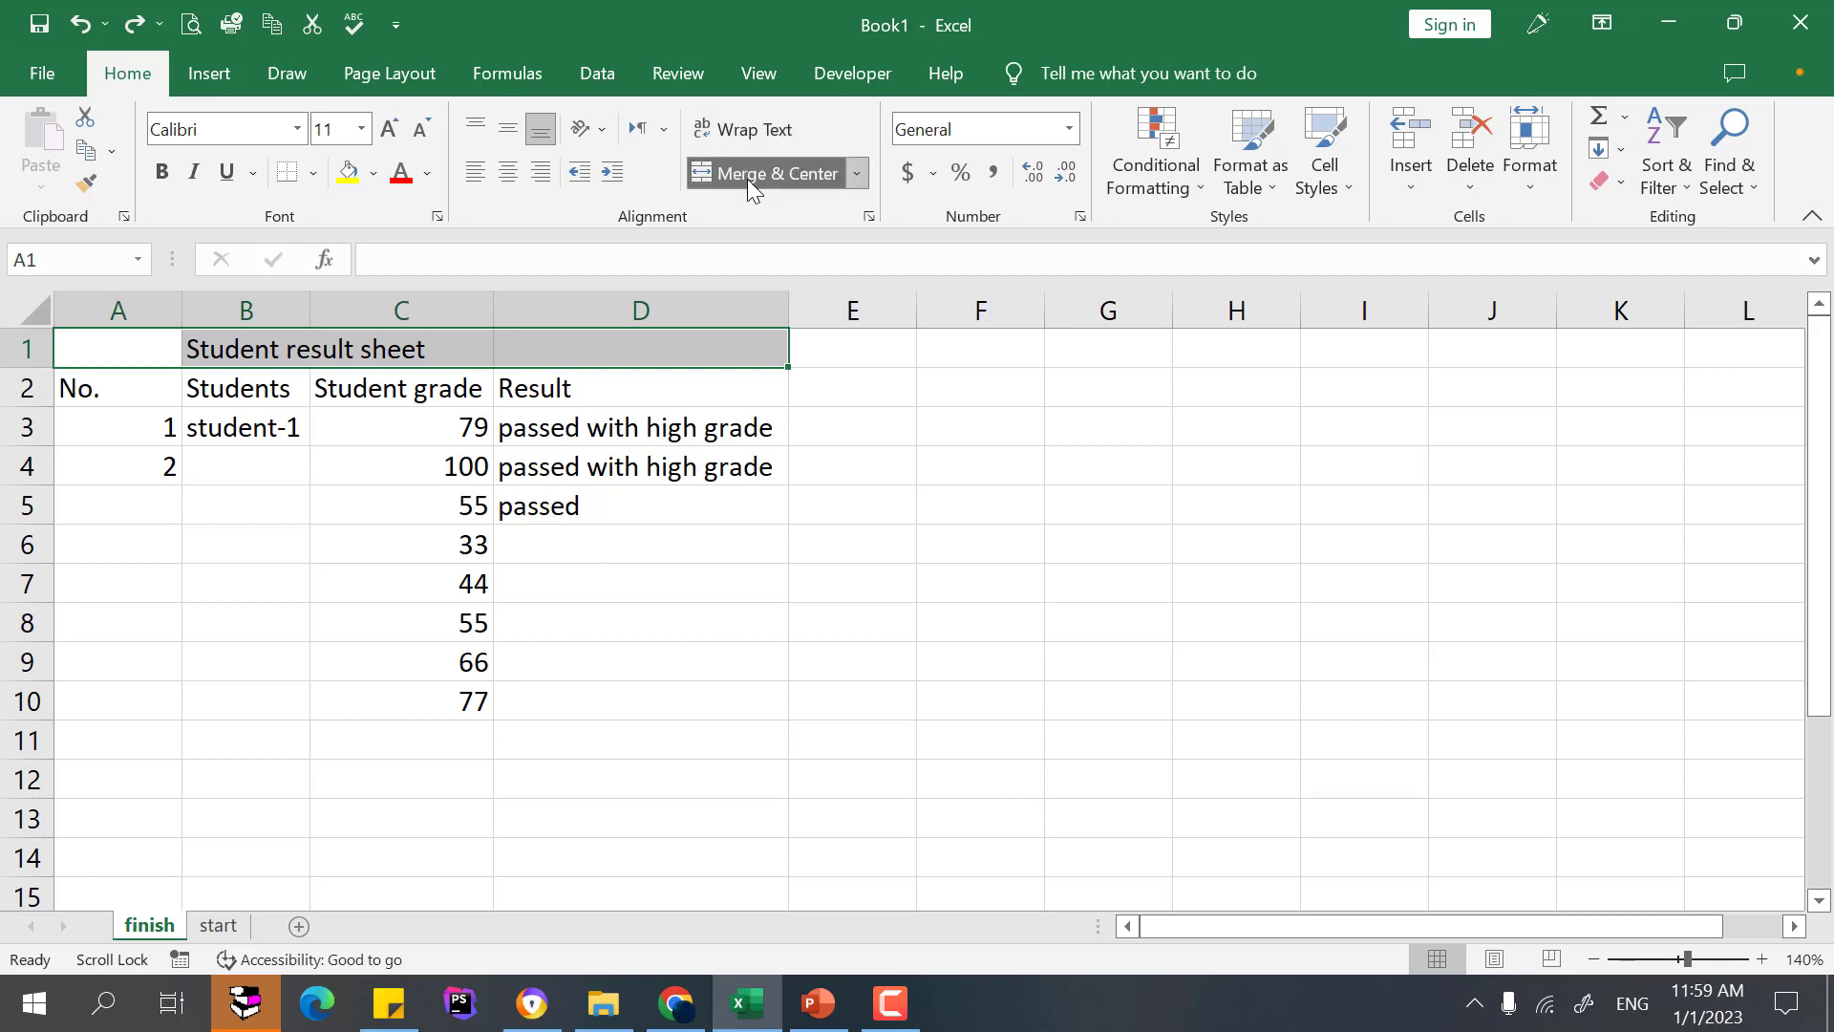
Merge and center the sheet title across A1:D1 and apply the Title cell style to it.
click(746, 176)
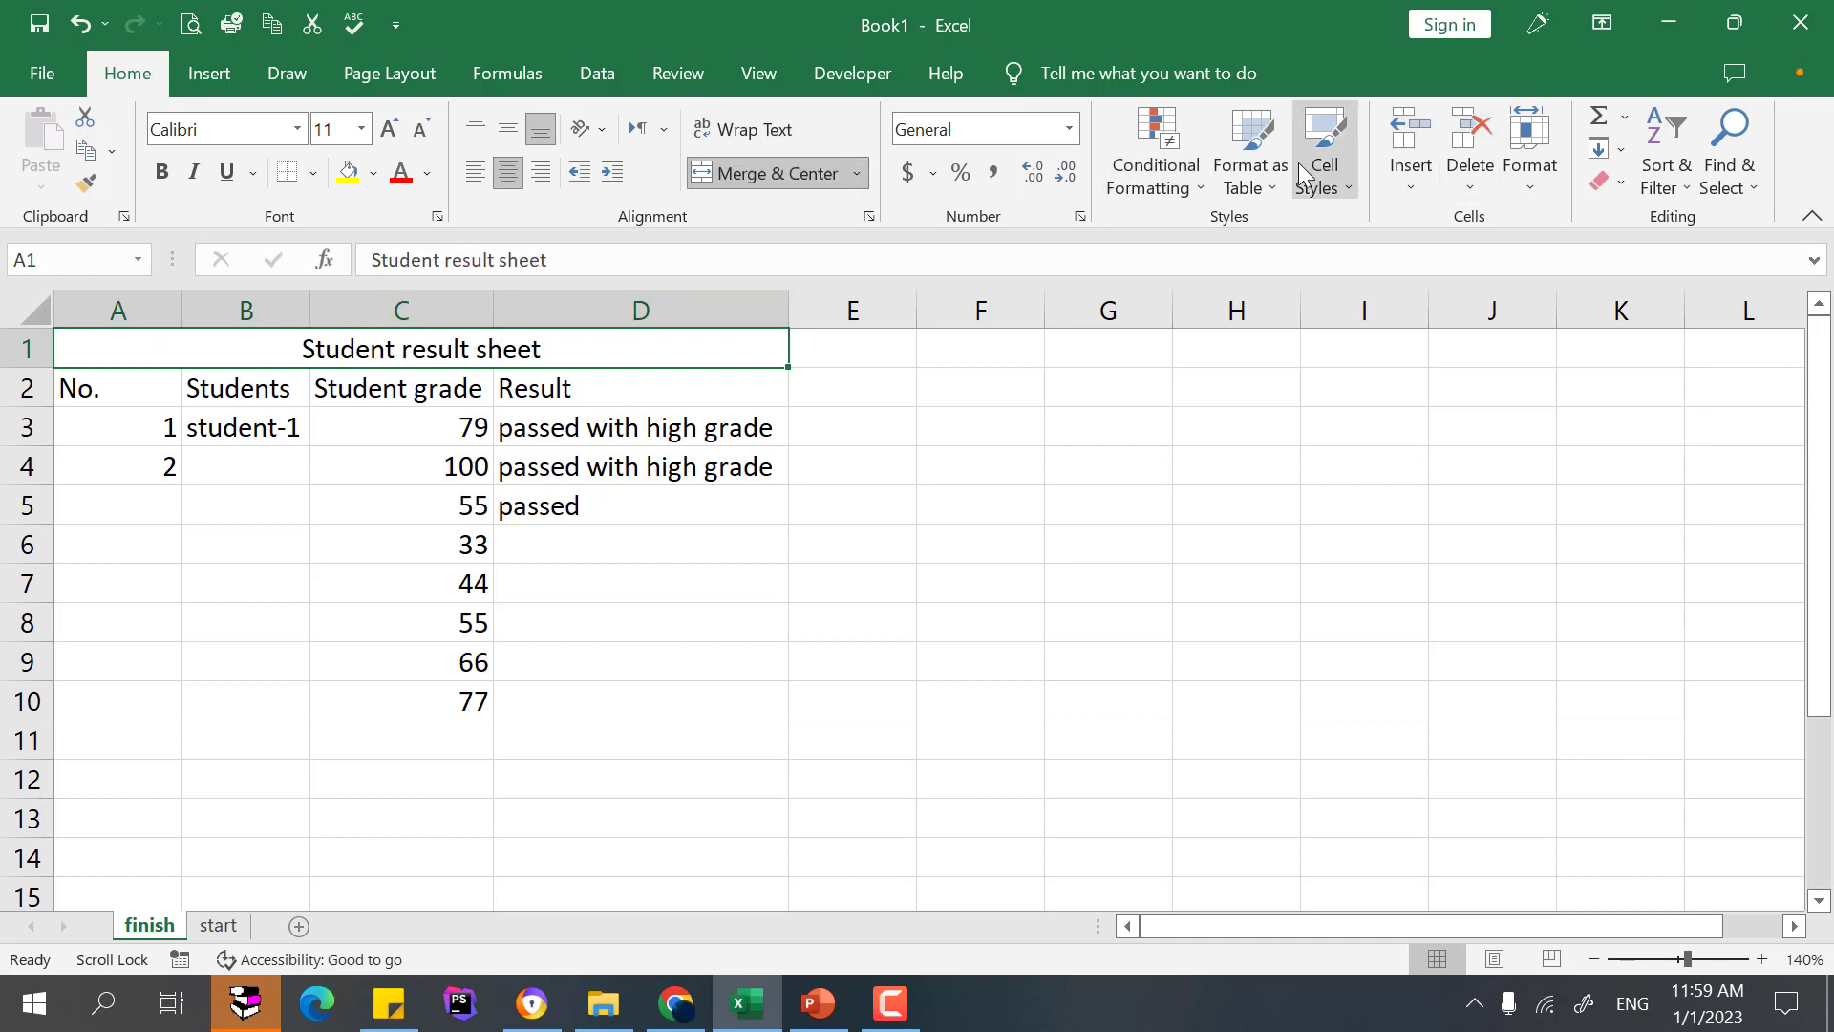
click(1346, 180)
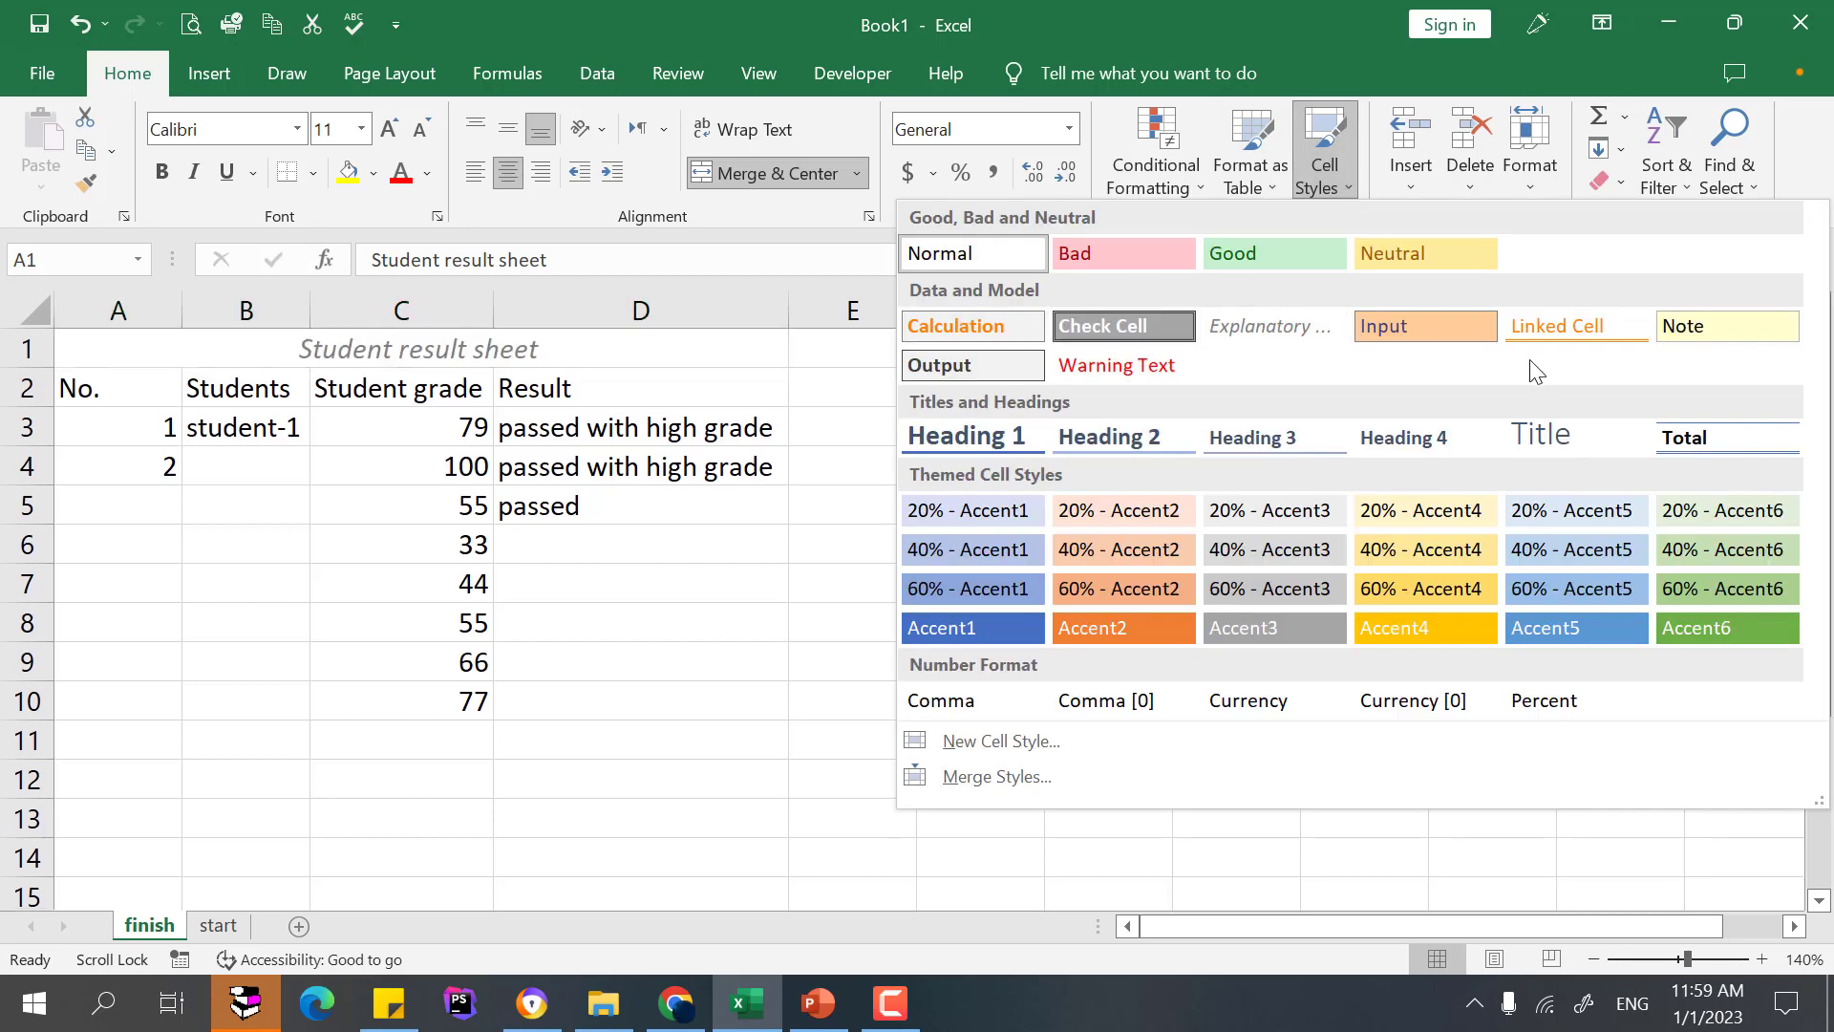
click(1554, 438)
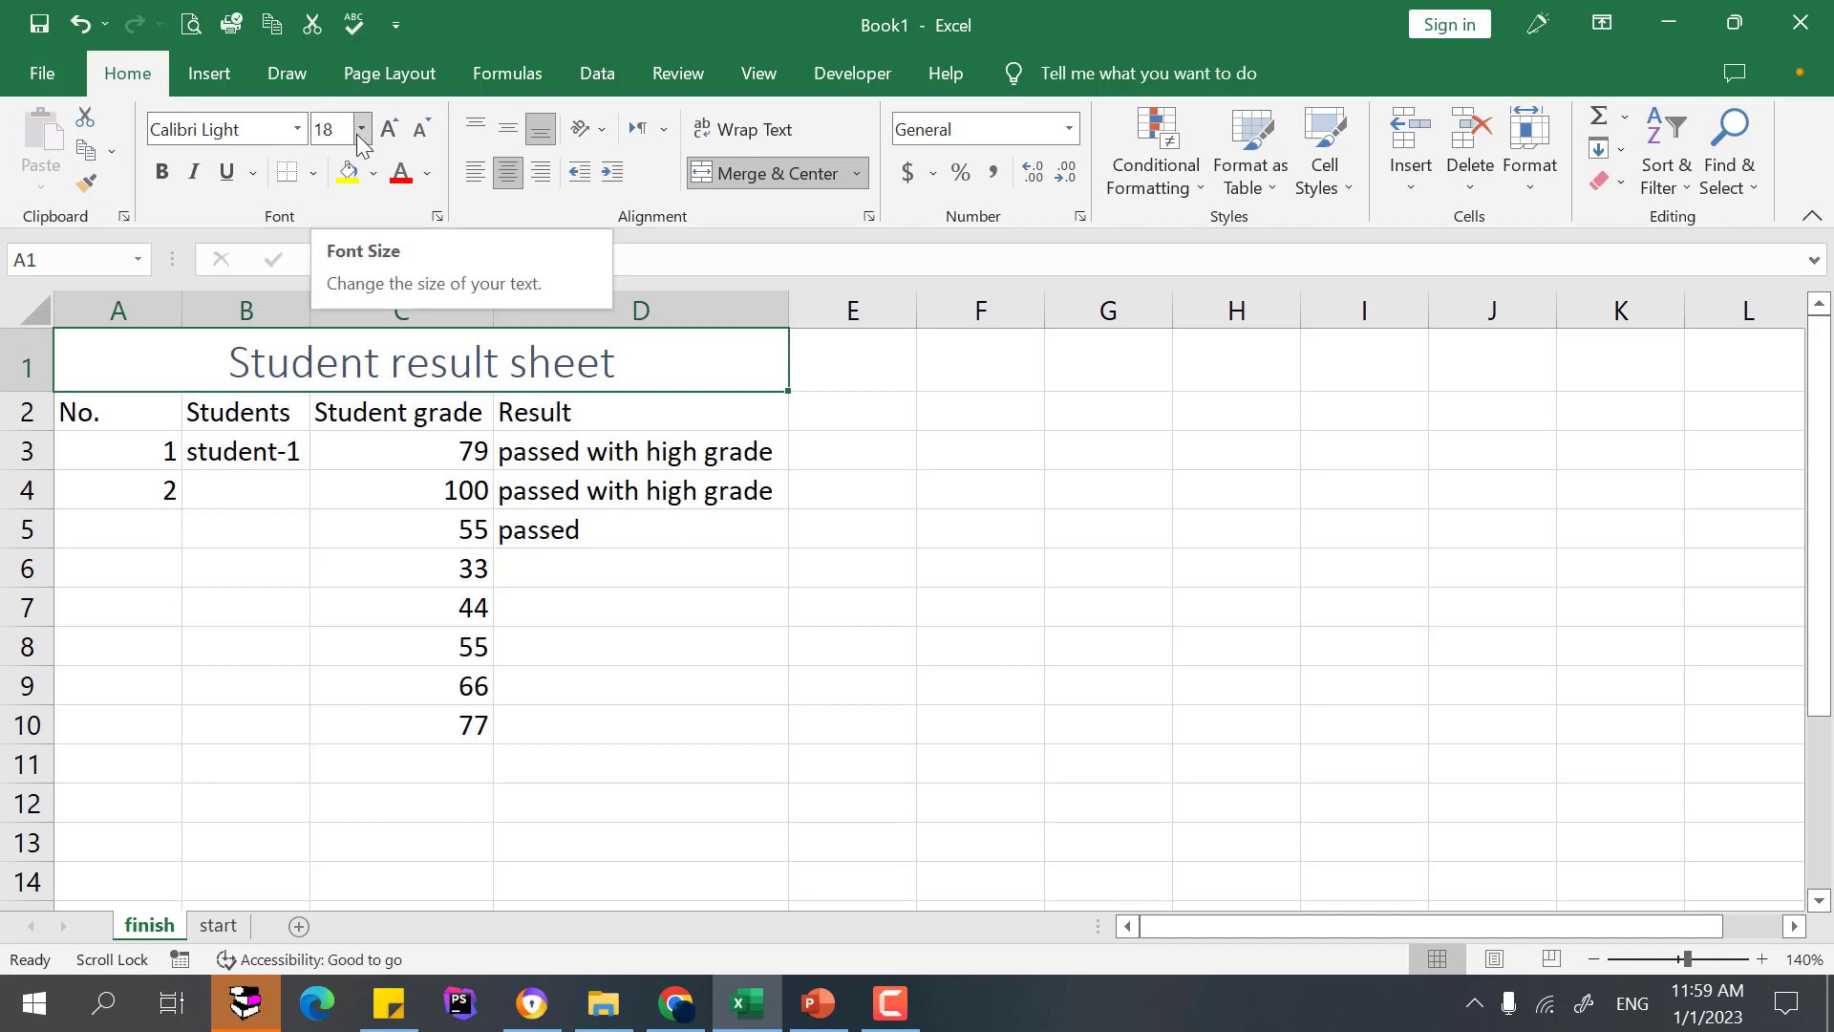
Apply the 40% - Accent2 cell style to the header row A2:D2.
drag(143, 412, 606, 417)
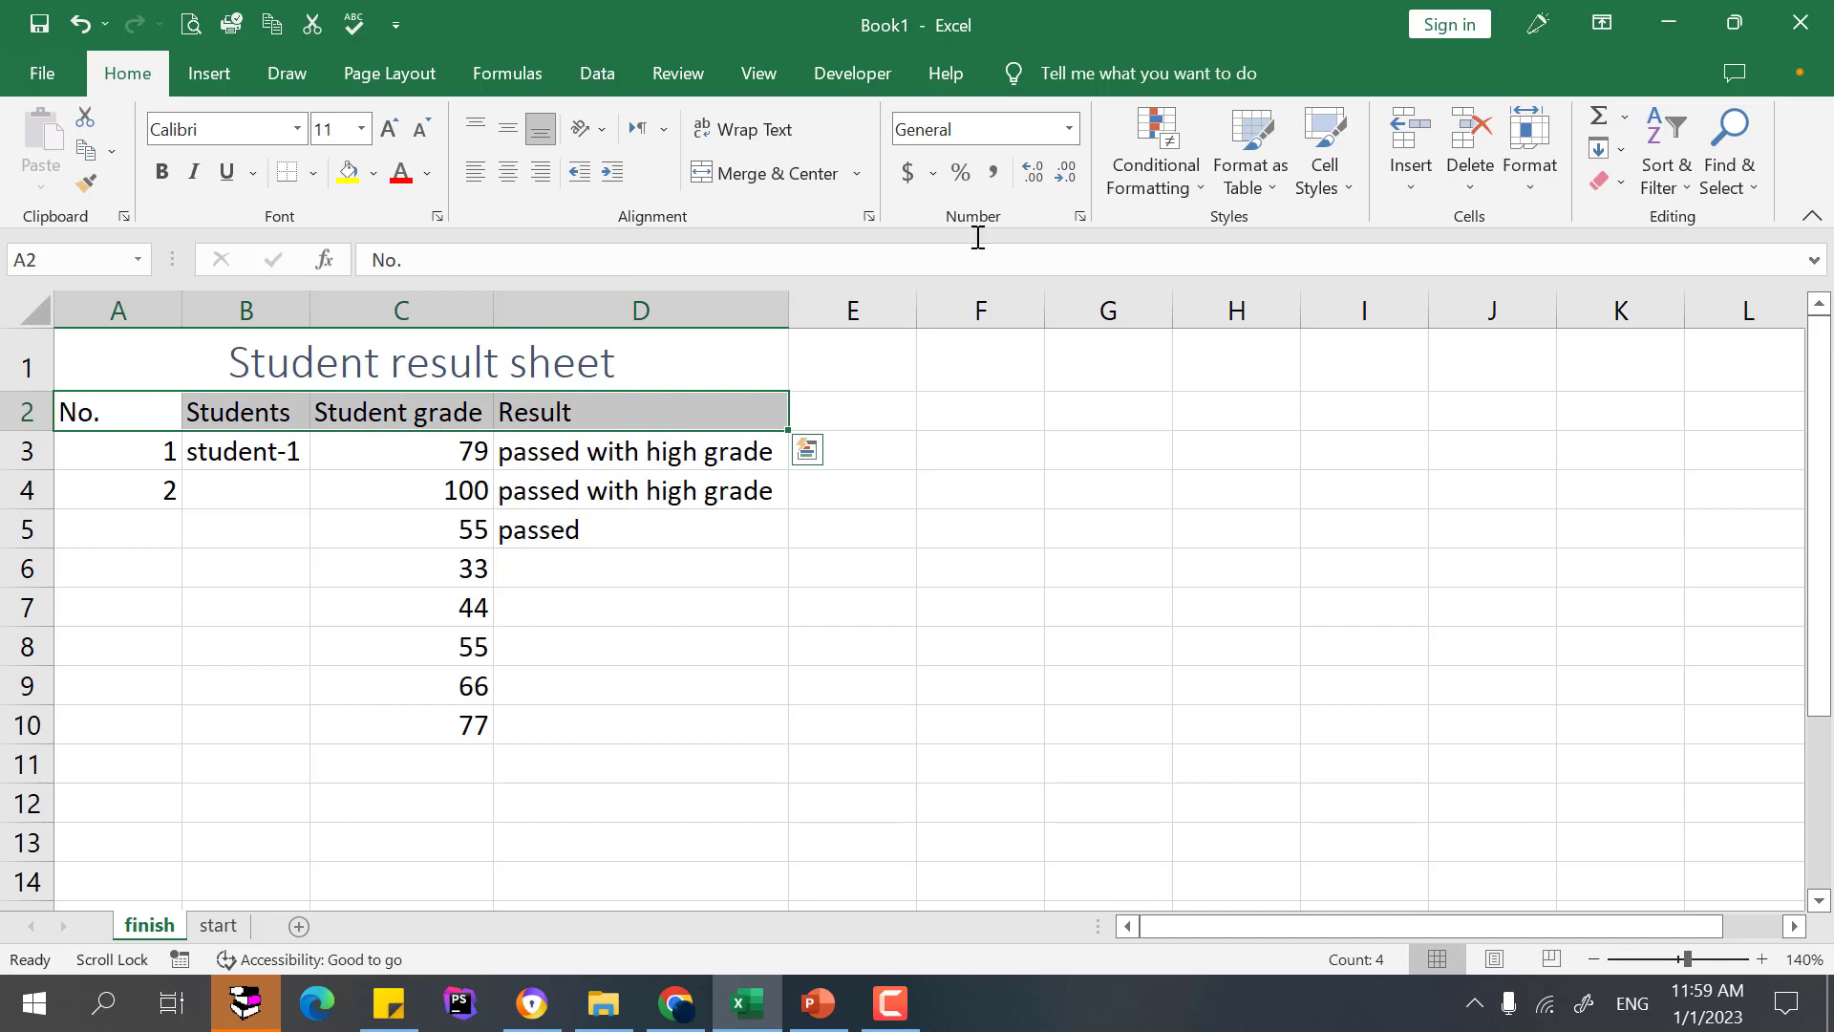
click(1335, 167)
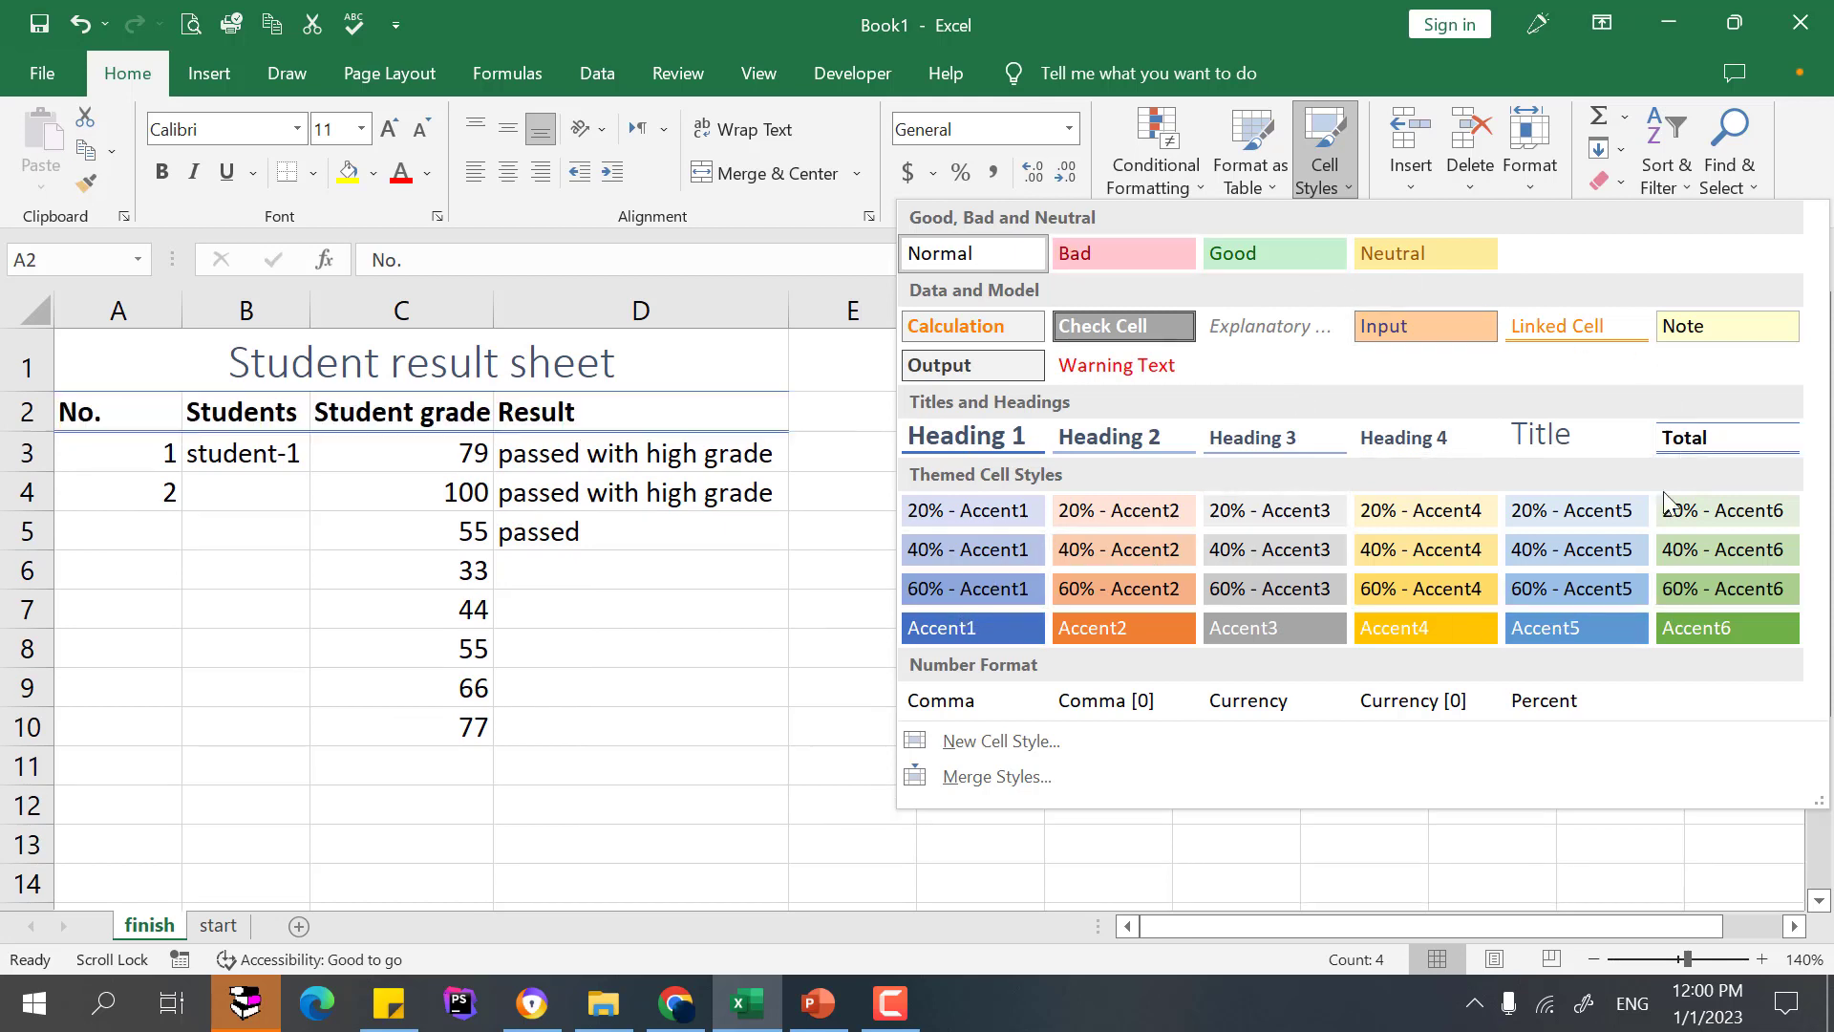
click(1126, 558)
click(393, 451)
drag(164, 408, 655, 425)
Fill the student names from B3 down to B12 as a numbered series.
click(289, 458)
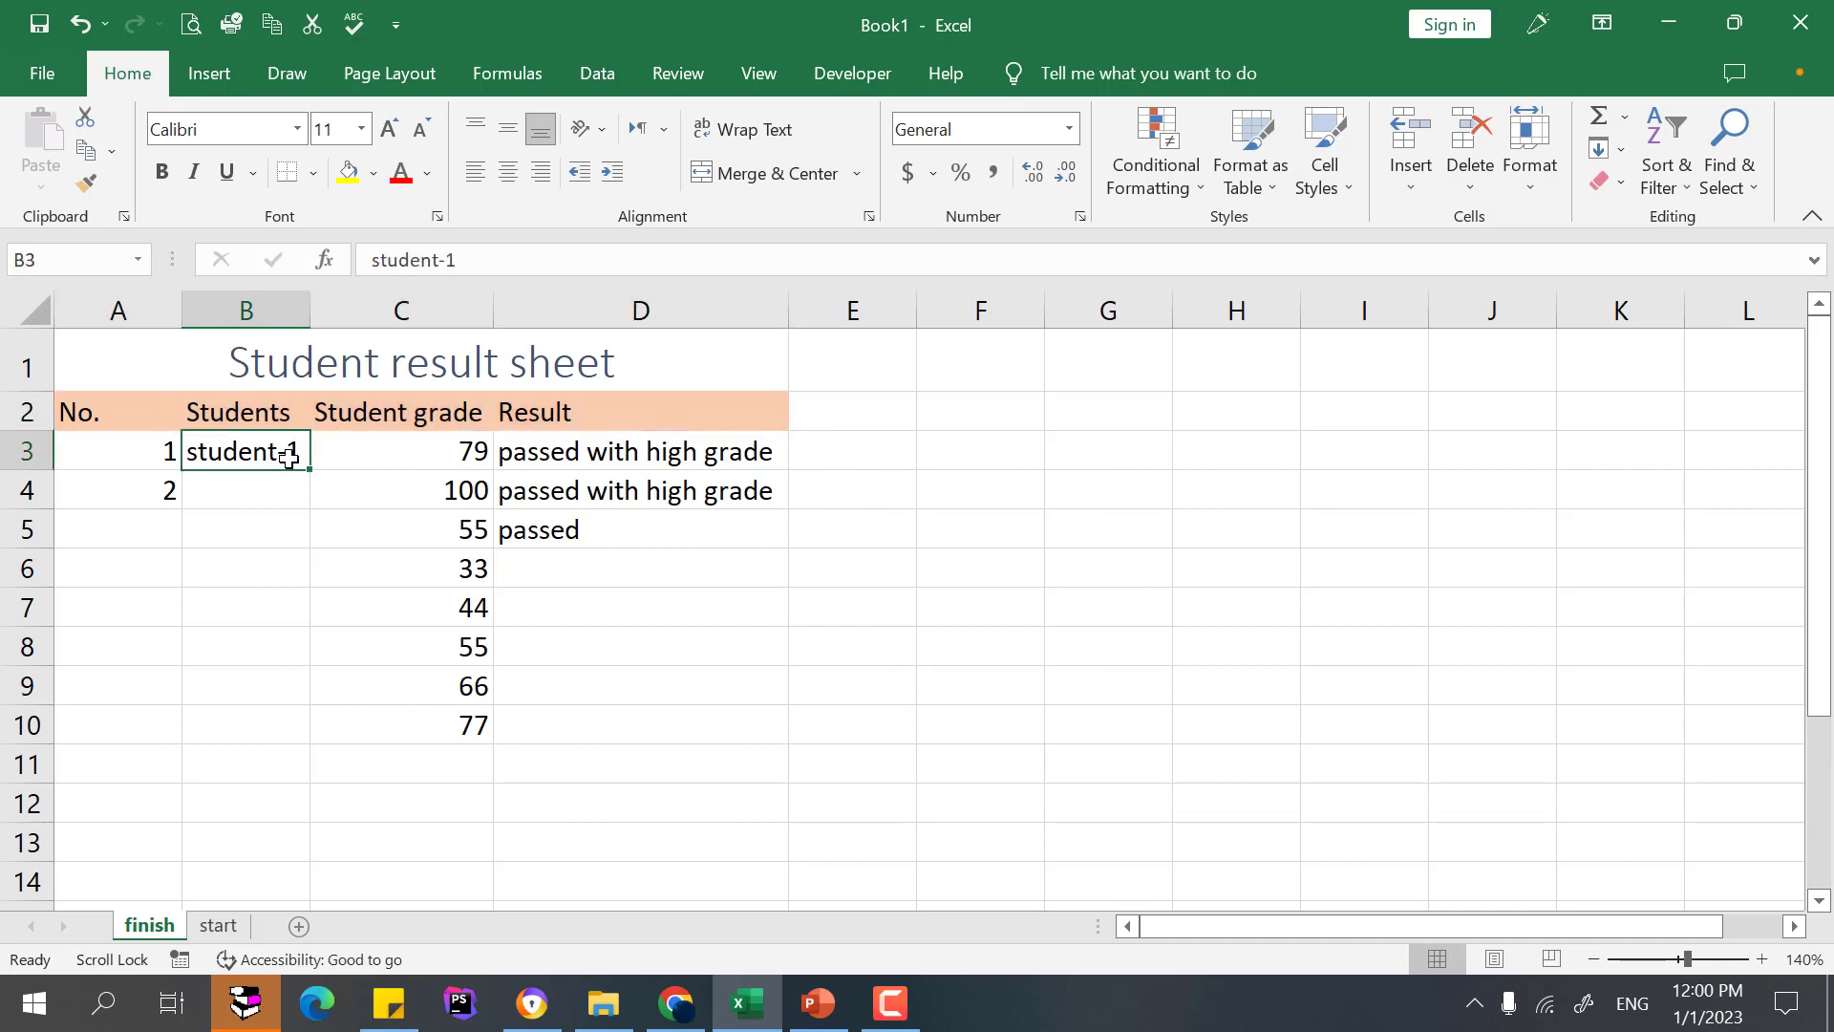
drag(315, 471, 296, 812)
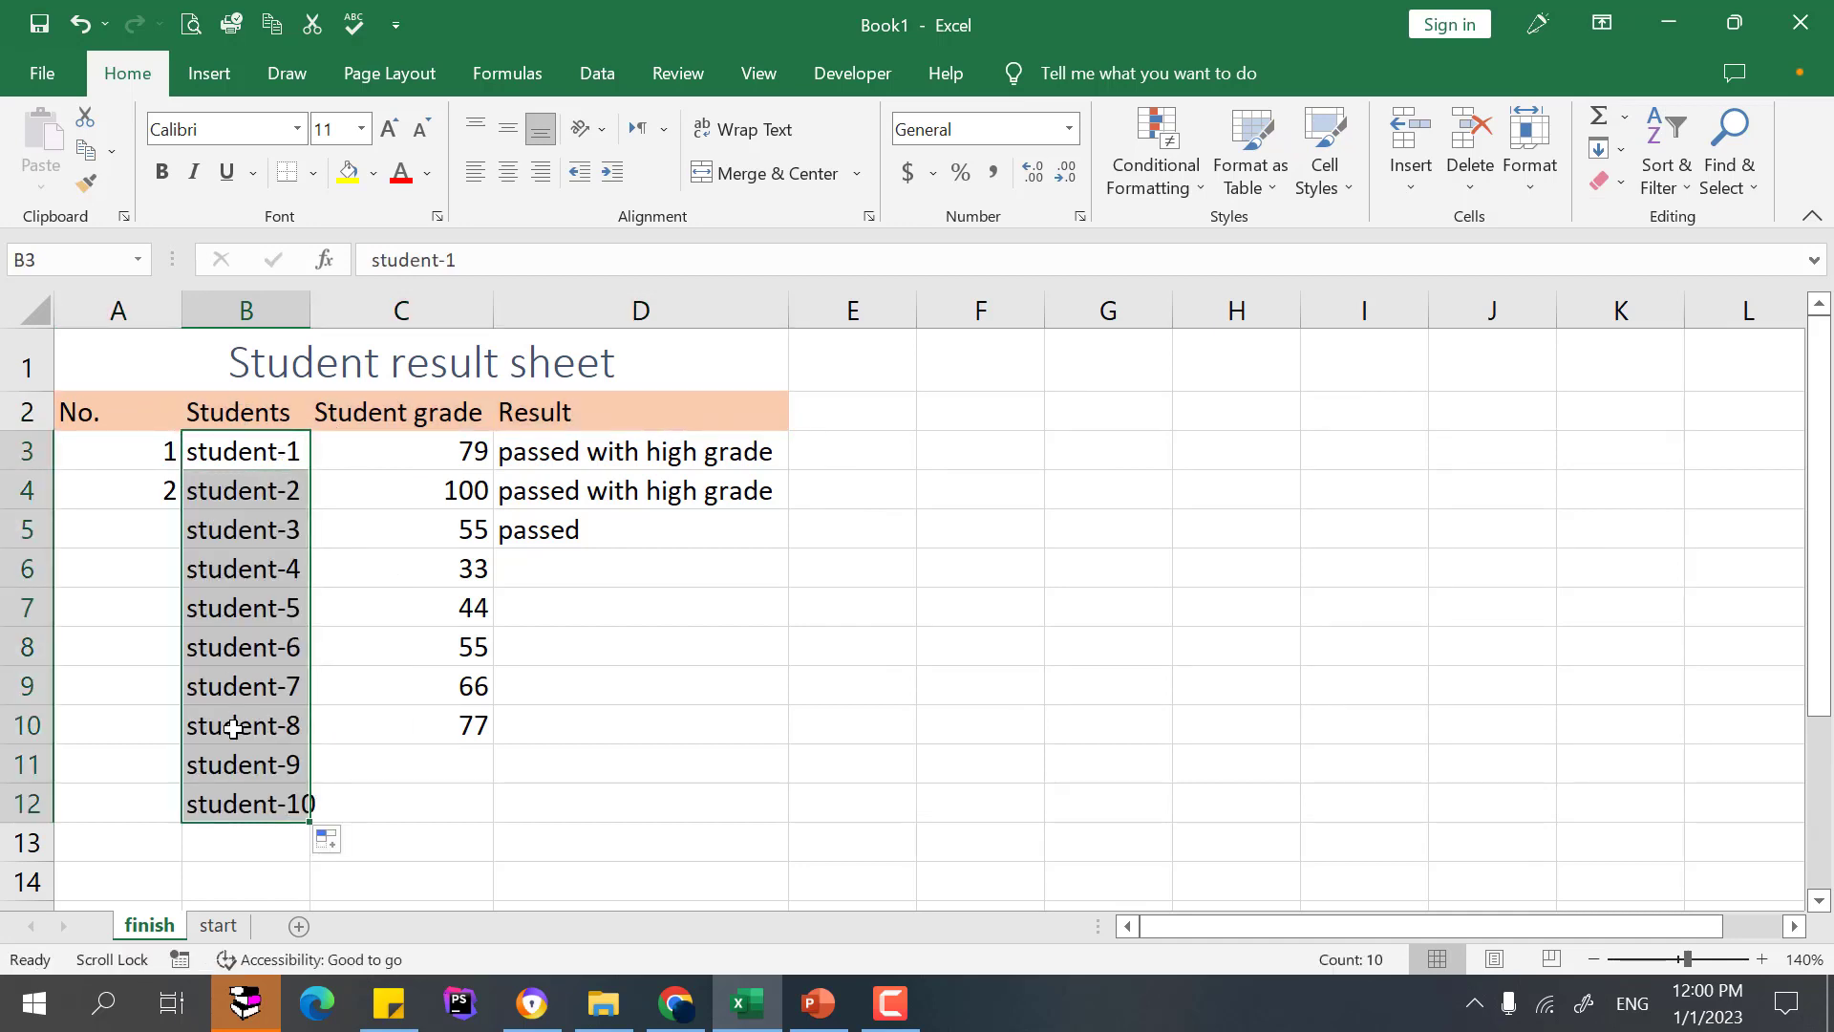
click(286, 454)
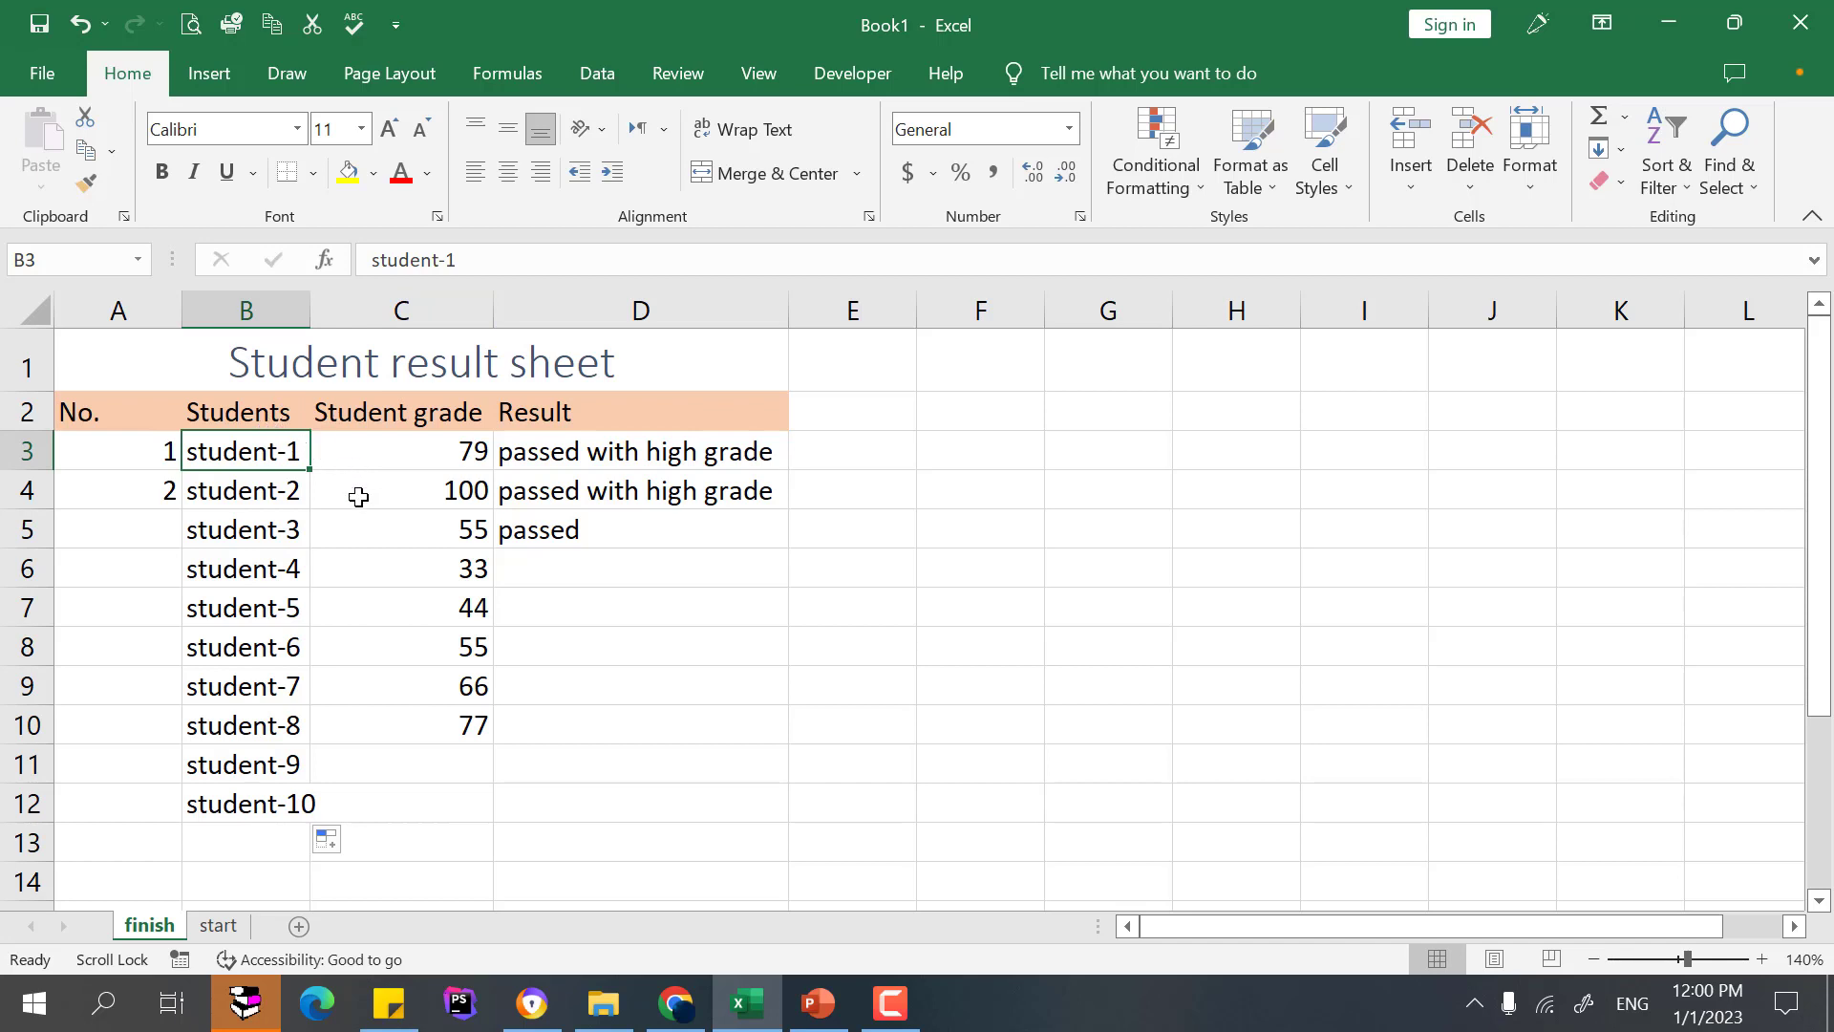
Switch the autofill option of the filled student names to Copy Cells and back to Fill Series.
click(327, 839)
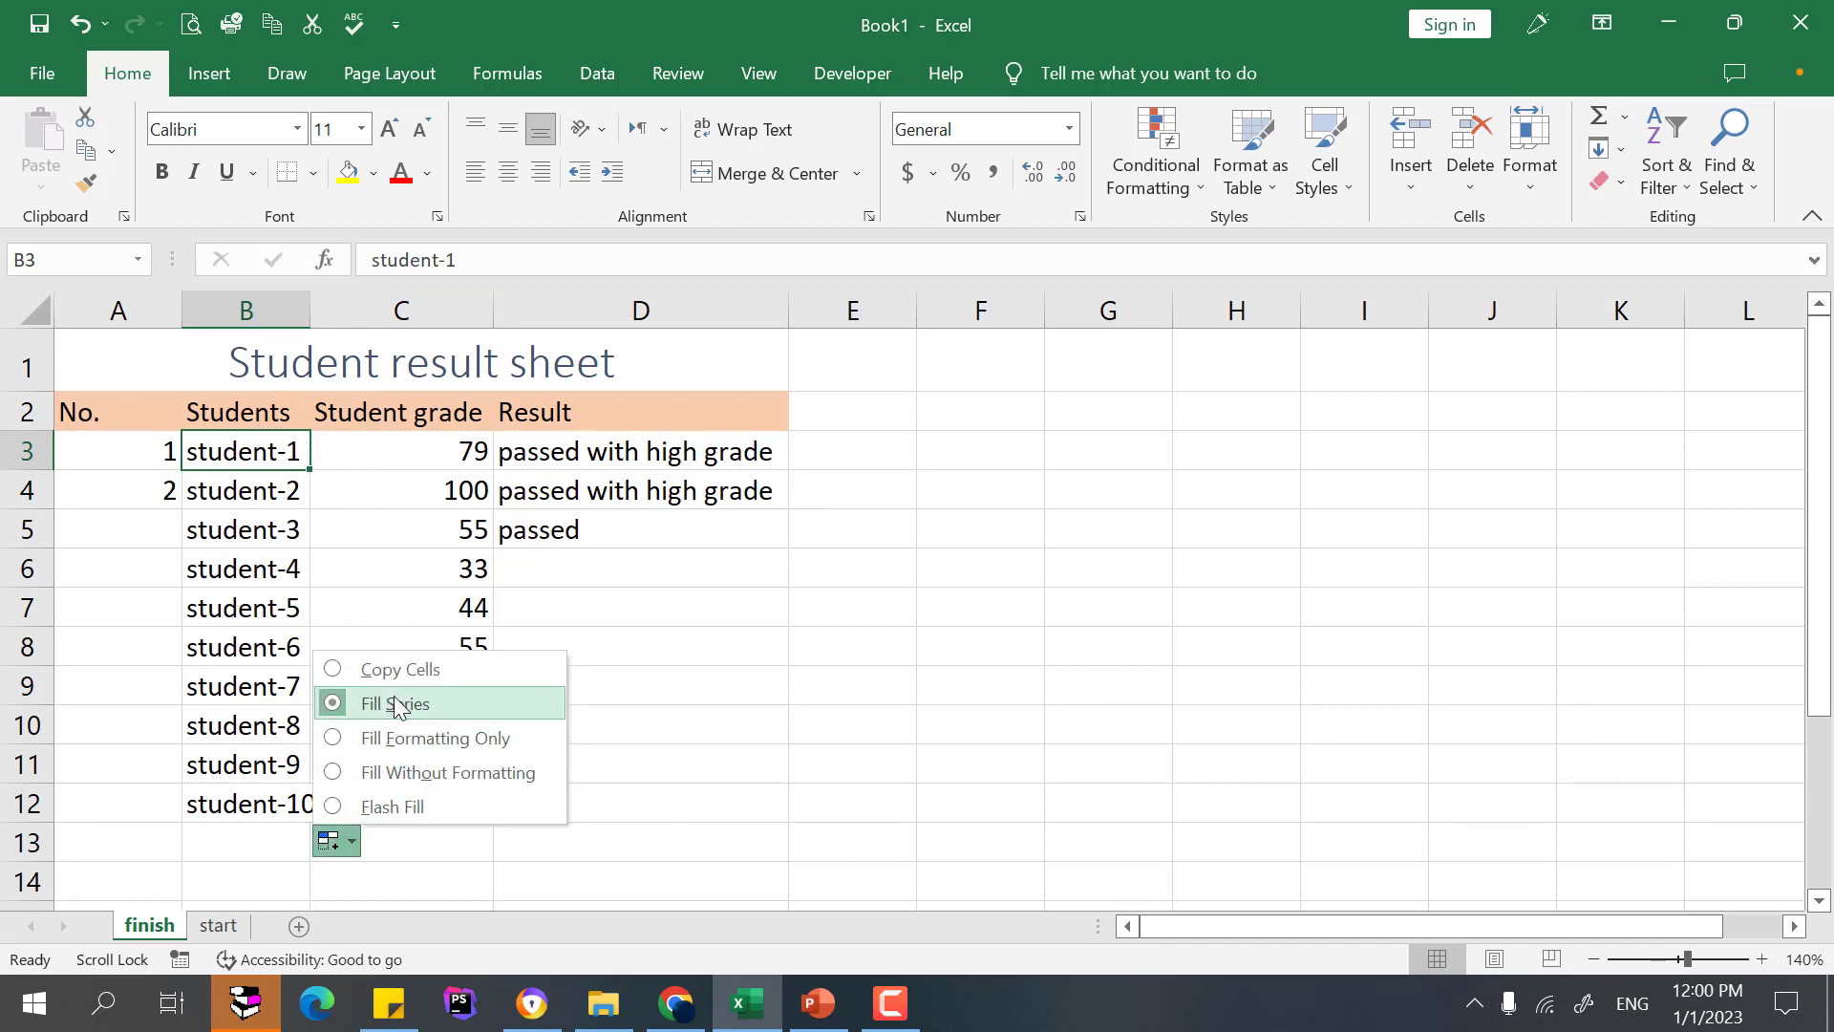
click(396, 671)
click(326, 840)
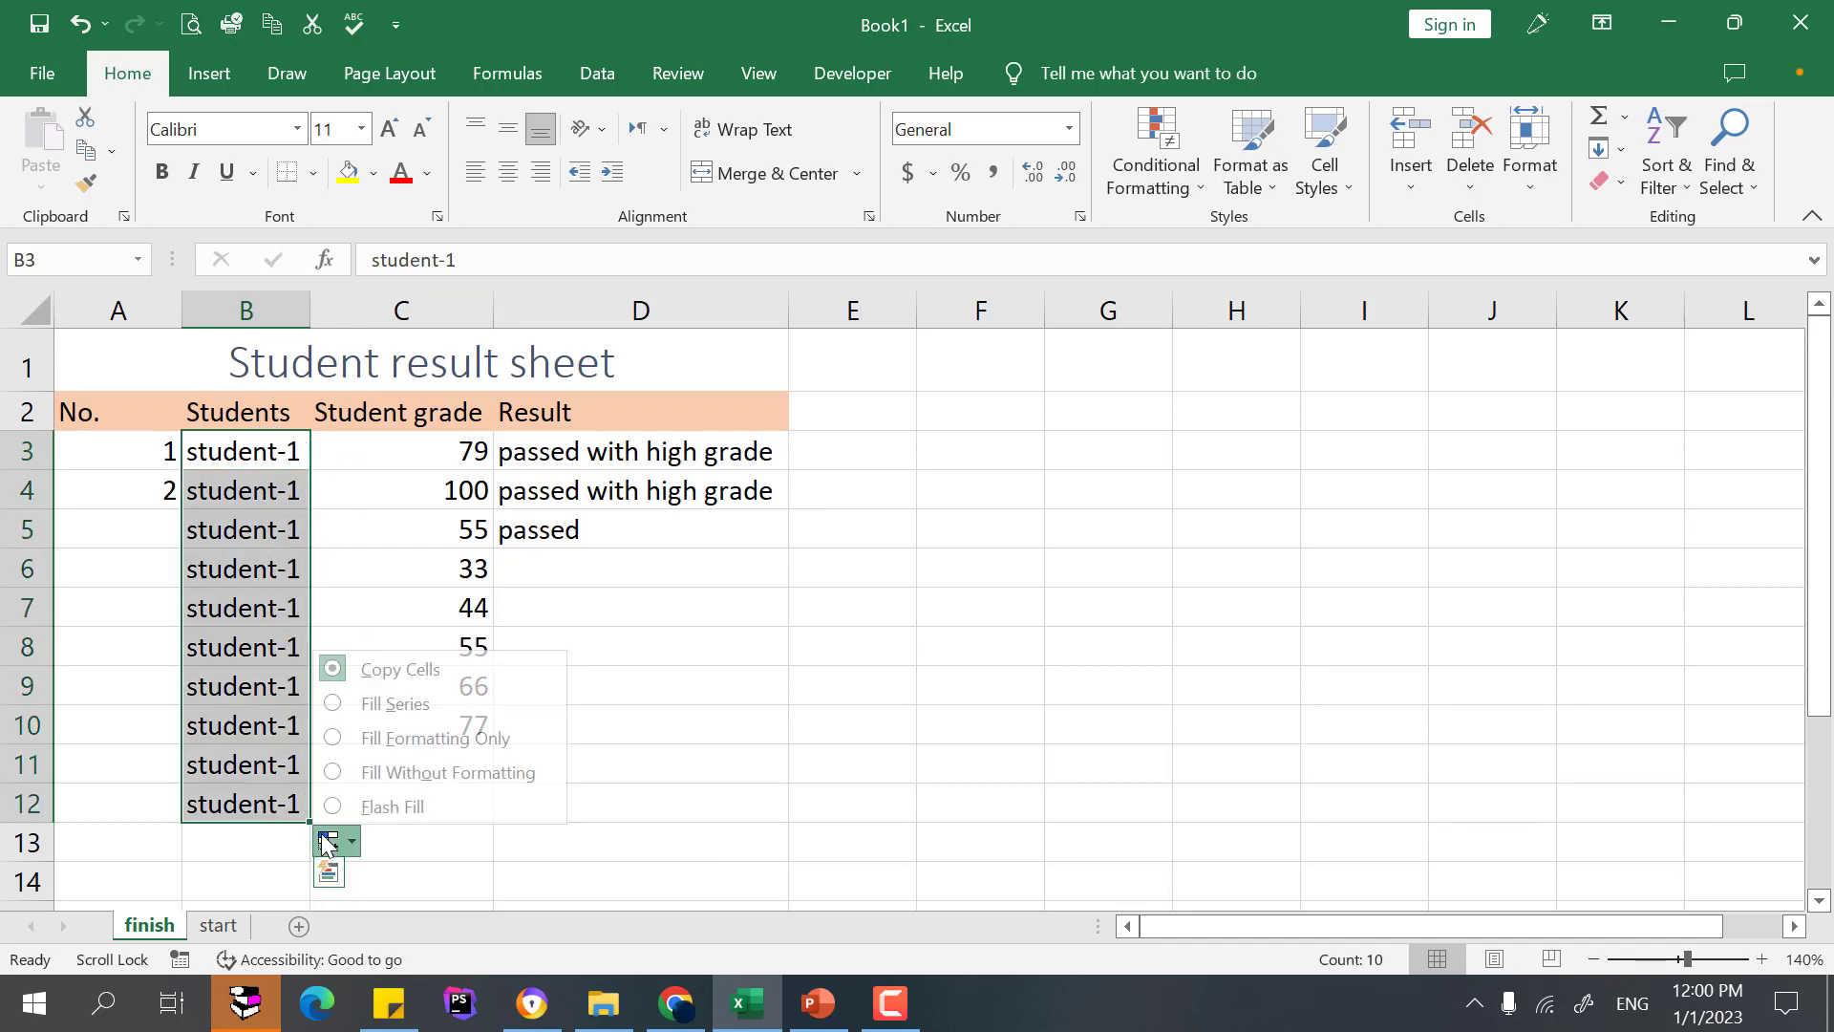
click(395, 706)
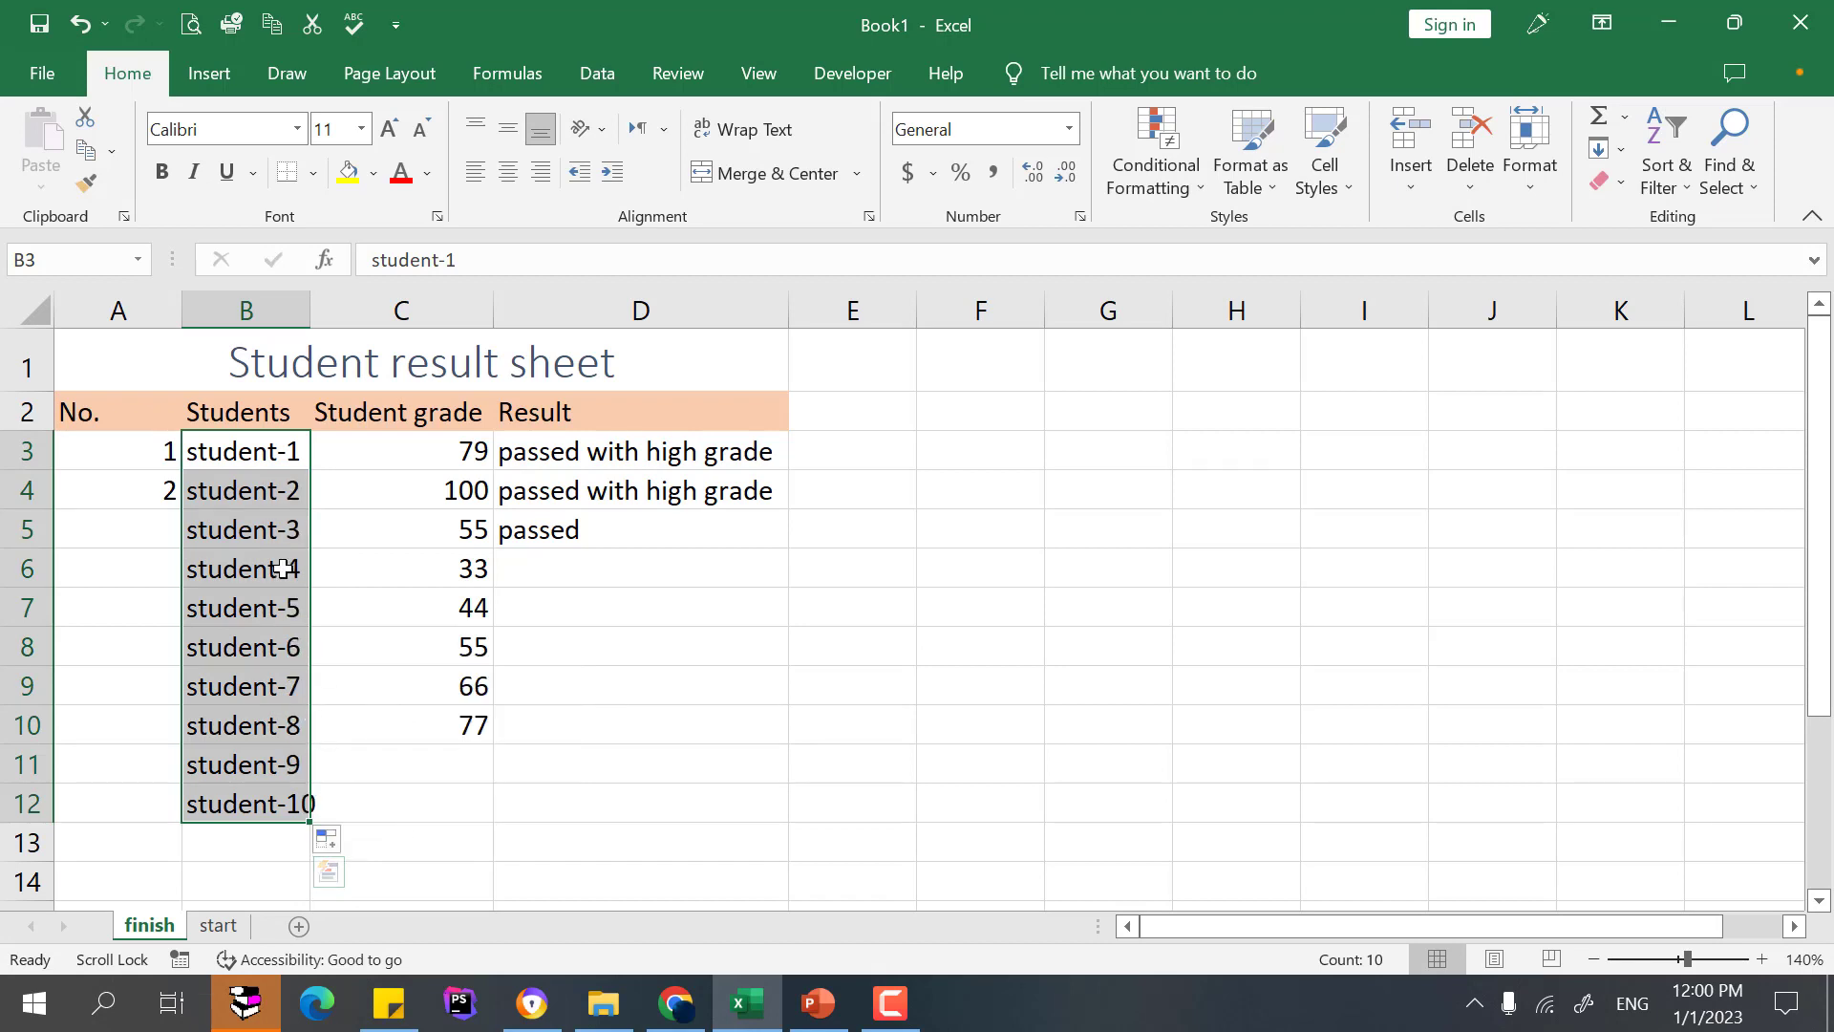
Autofit the width of the Students column and extend the No. series down to A12.
double_click(310, 308)
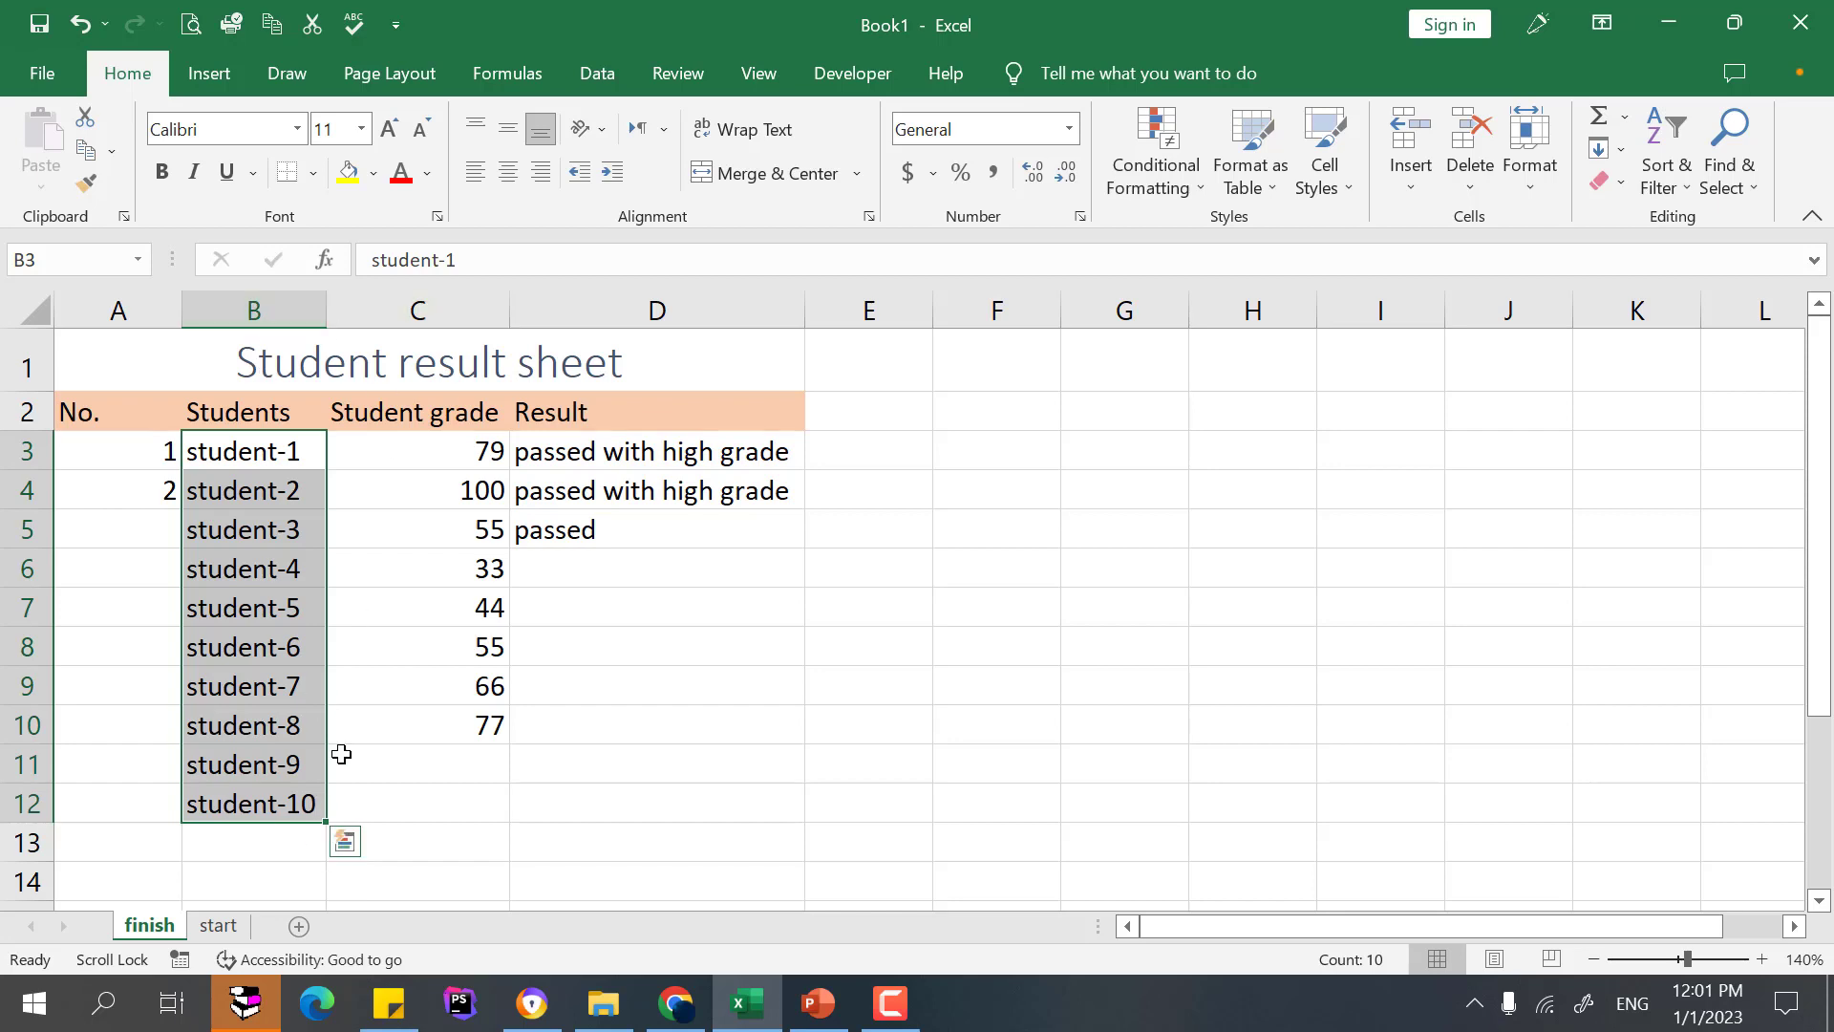
click(139, 467)
drag(140, 467, 148, 827)
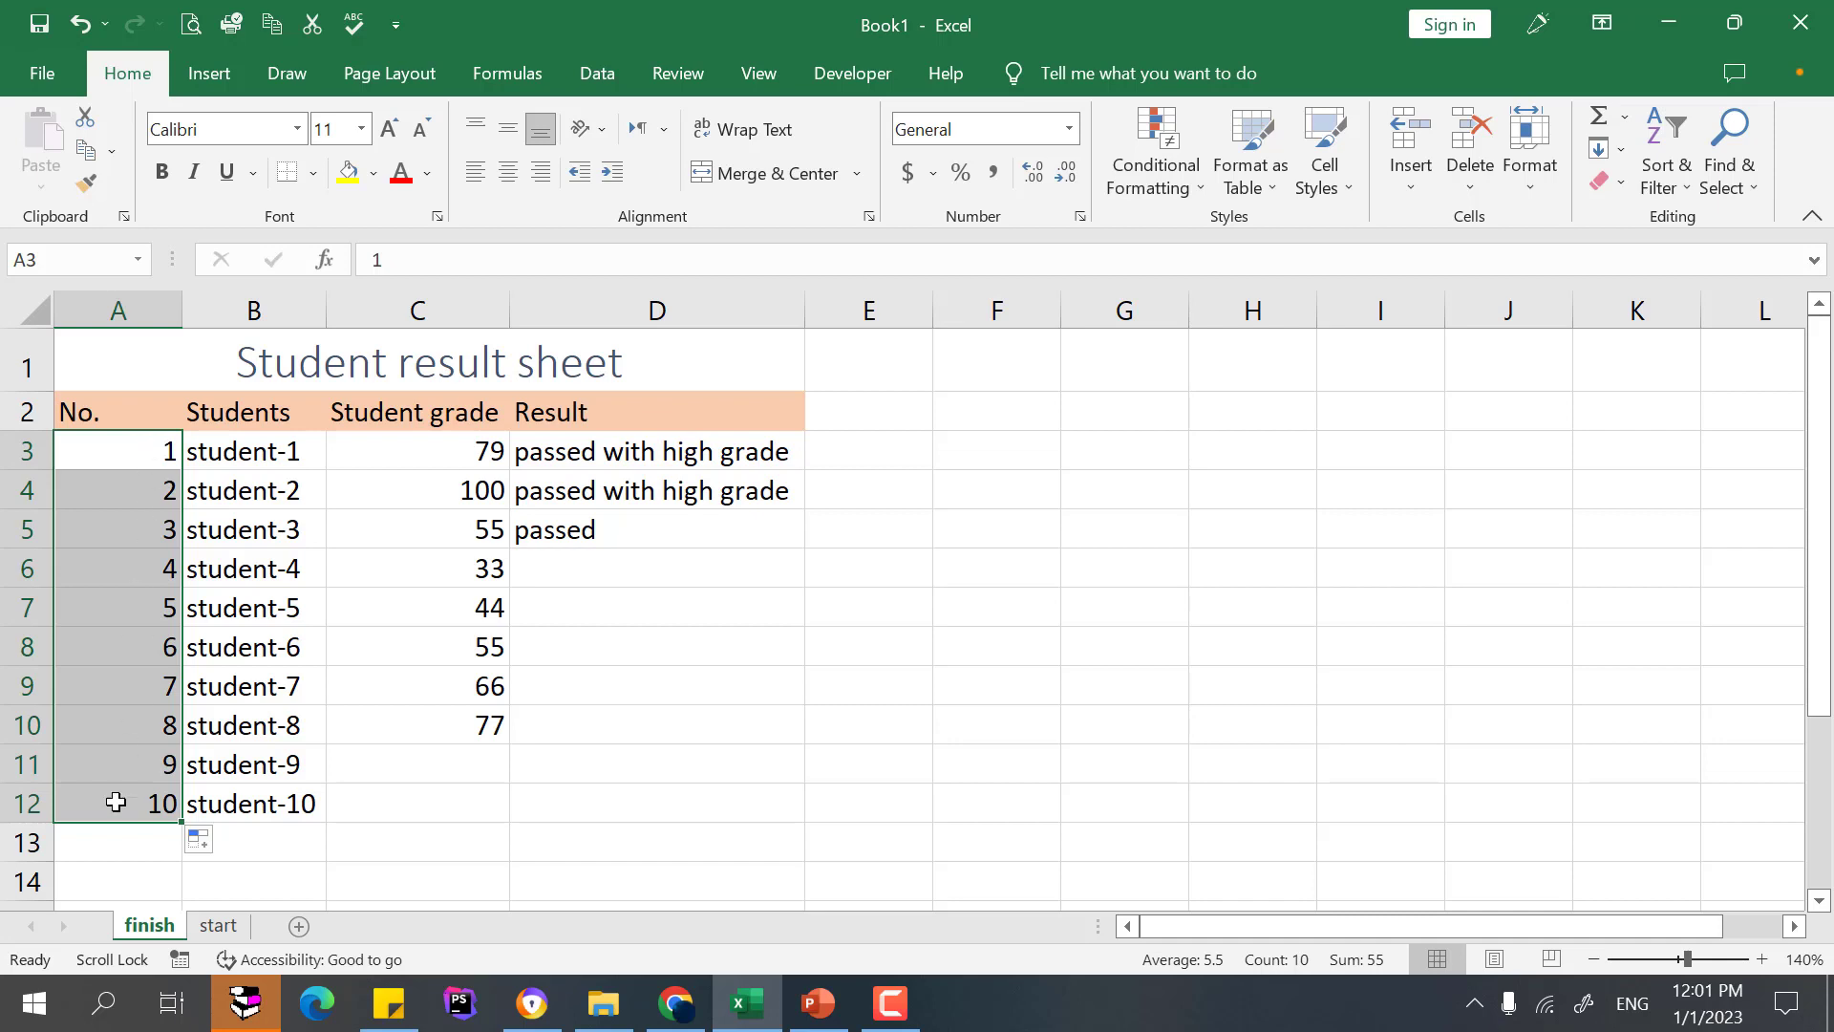
Center the header cells A2:D2 horizontally and vertically and make their text bold.
click(91, 406)
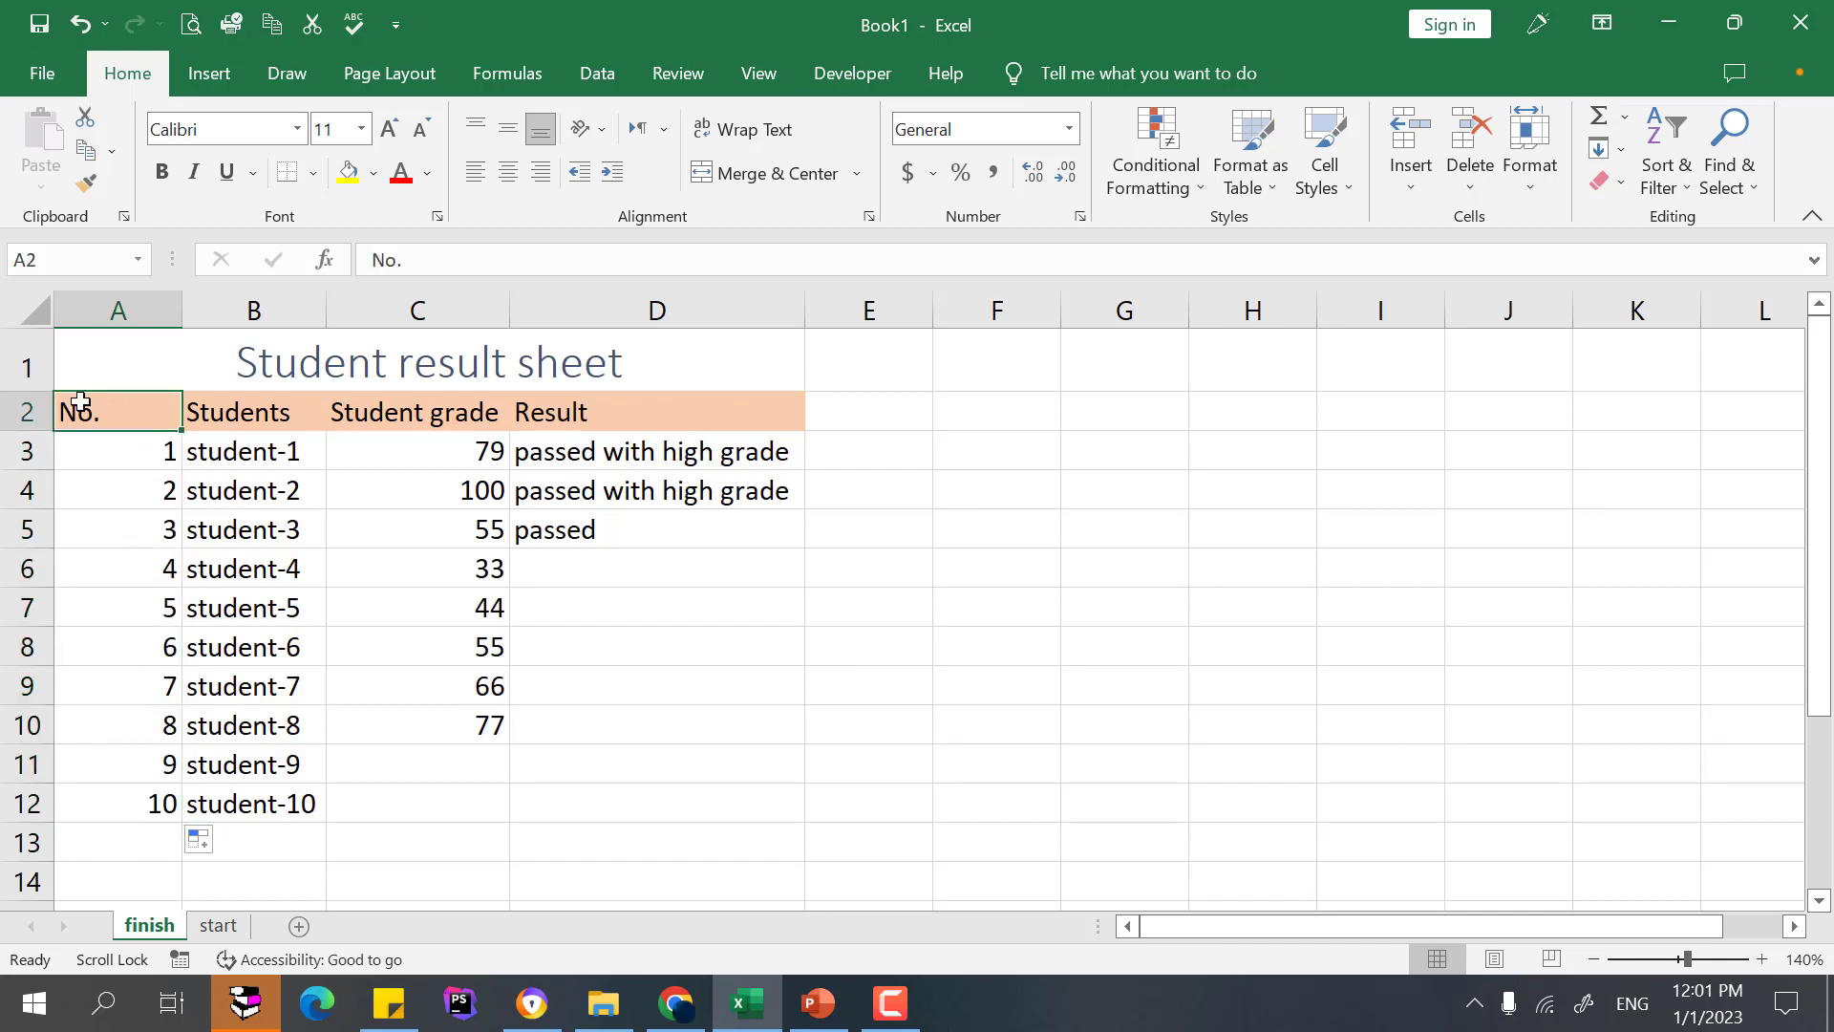
drag(67, 402, 650, 403)
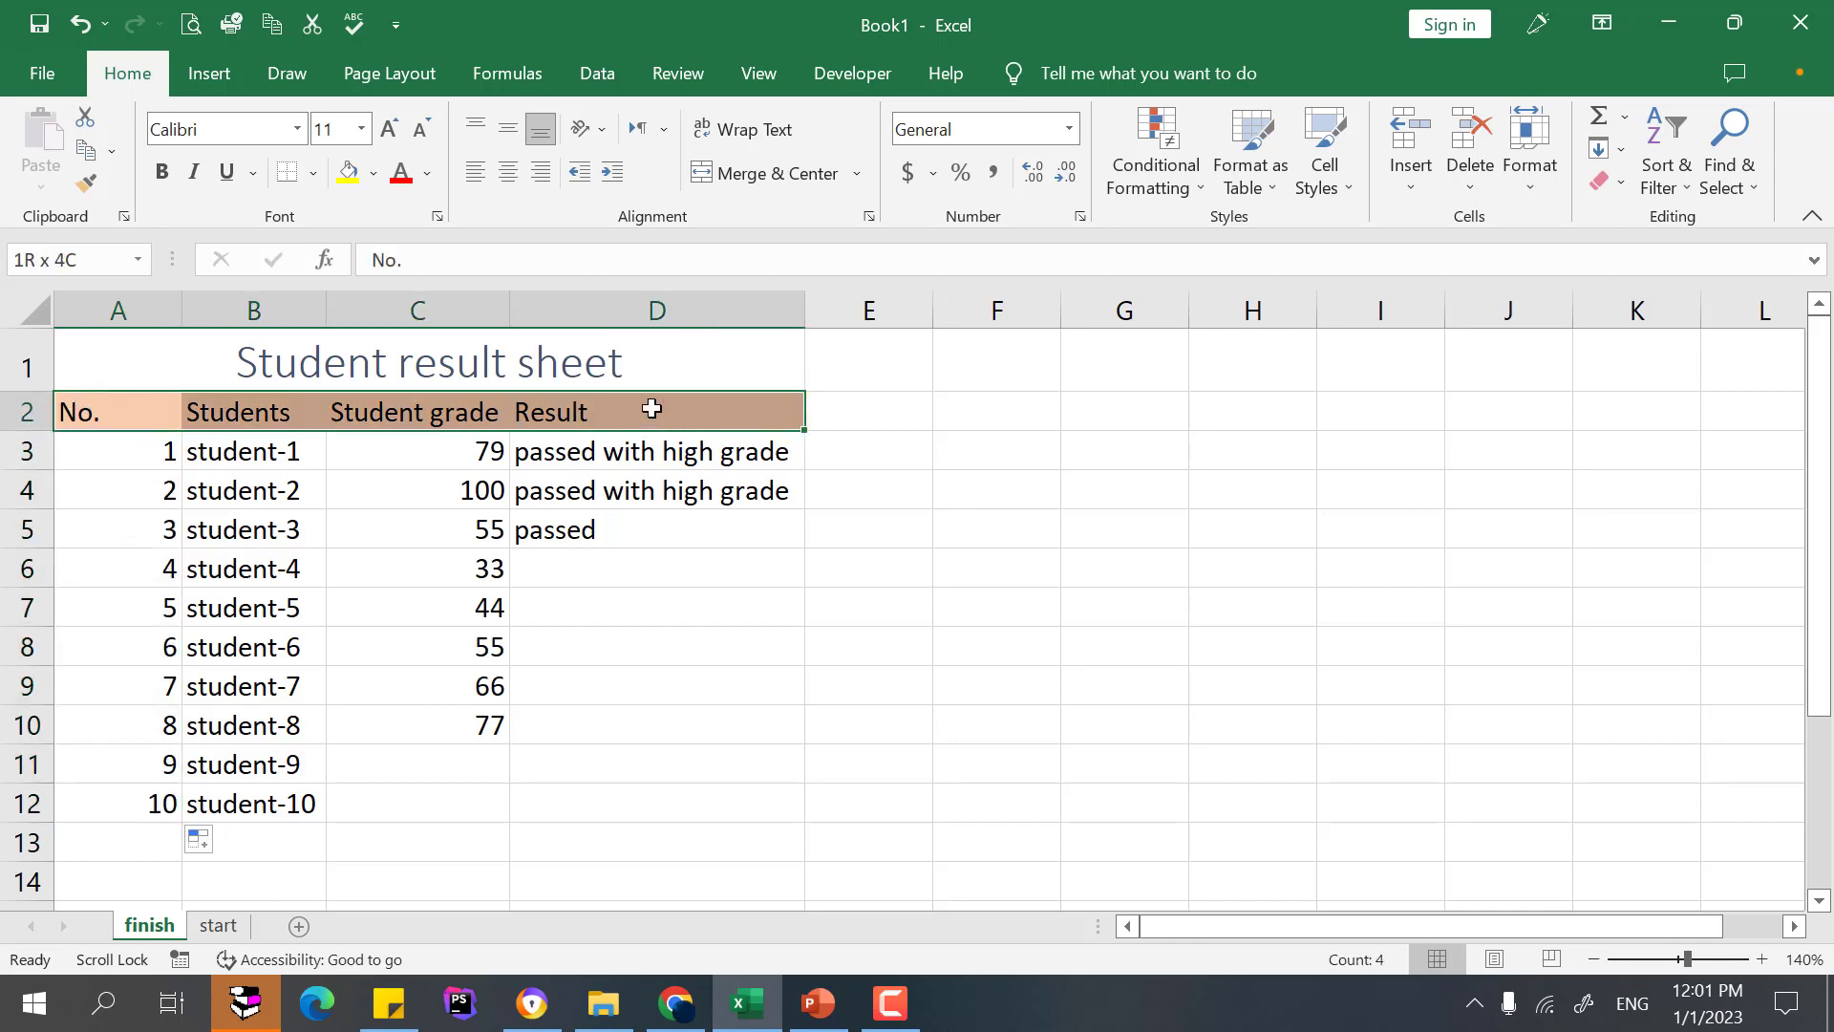
click(507, 133)
click(507, 170)
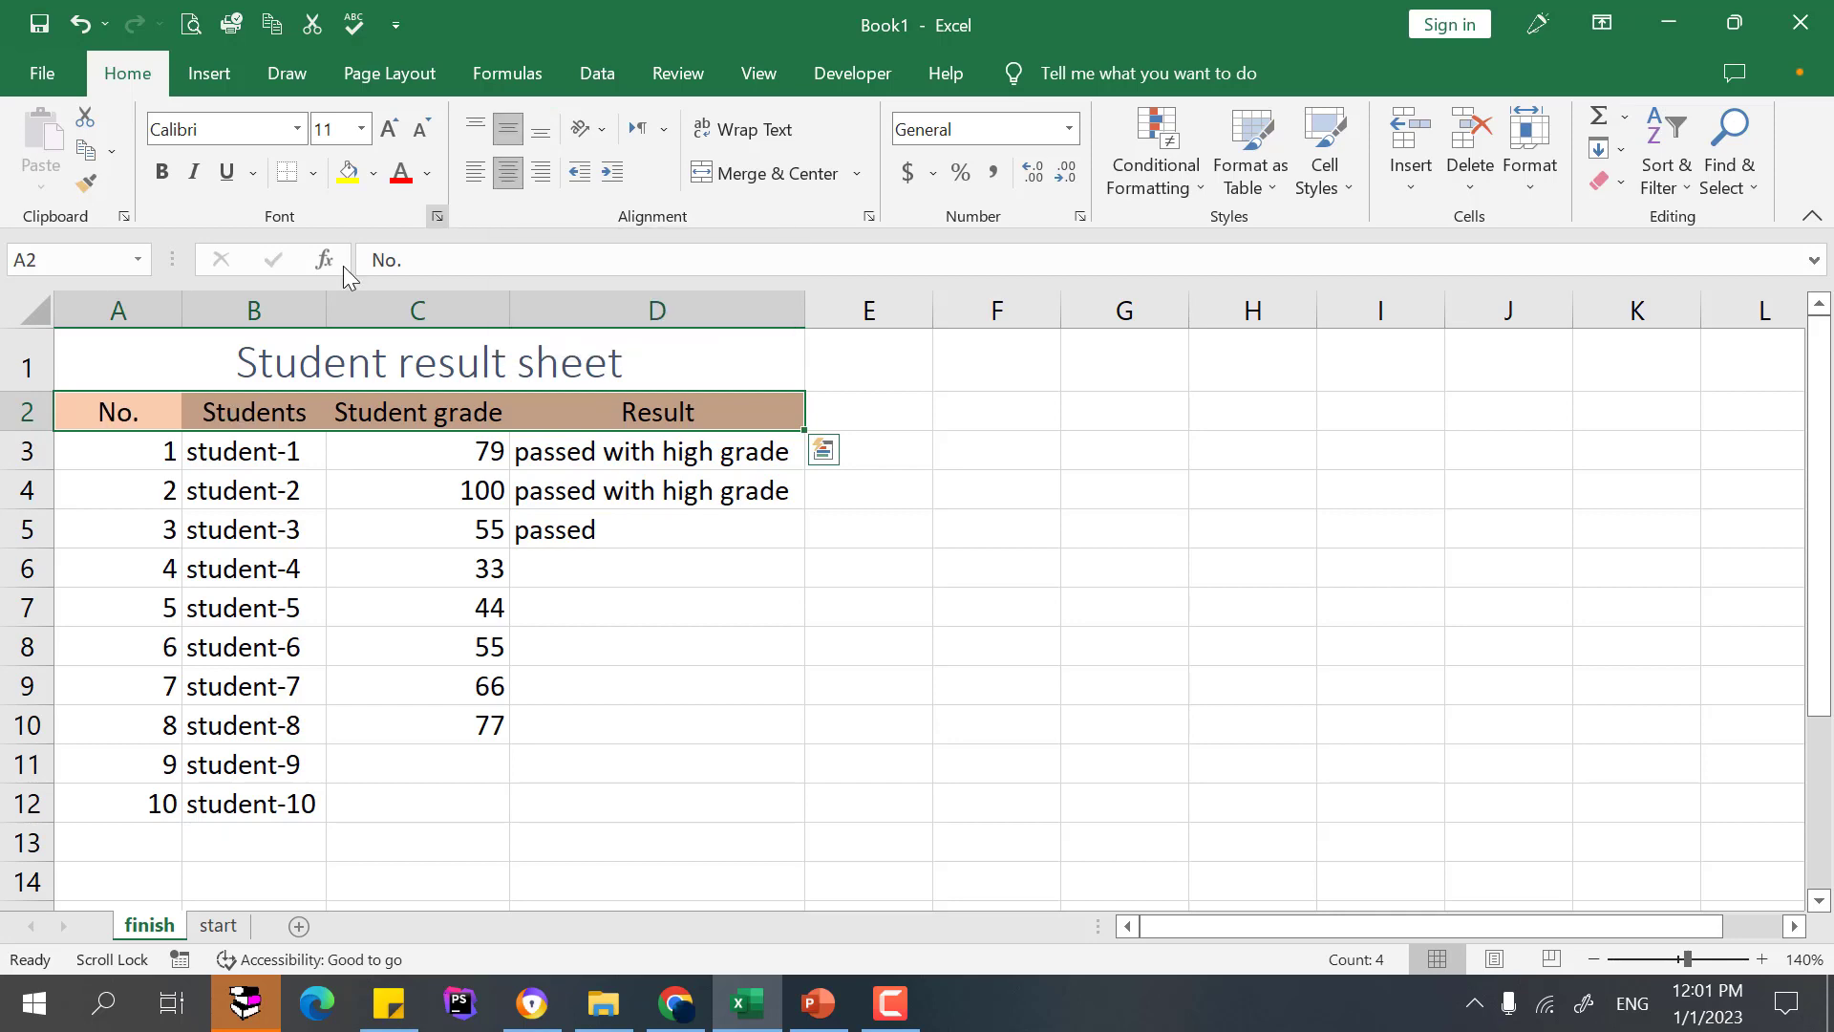
click(266, 452)
click(106, 404)
shift+click(773, 414)
click(162, 173)
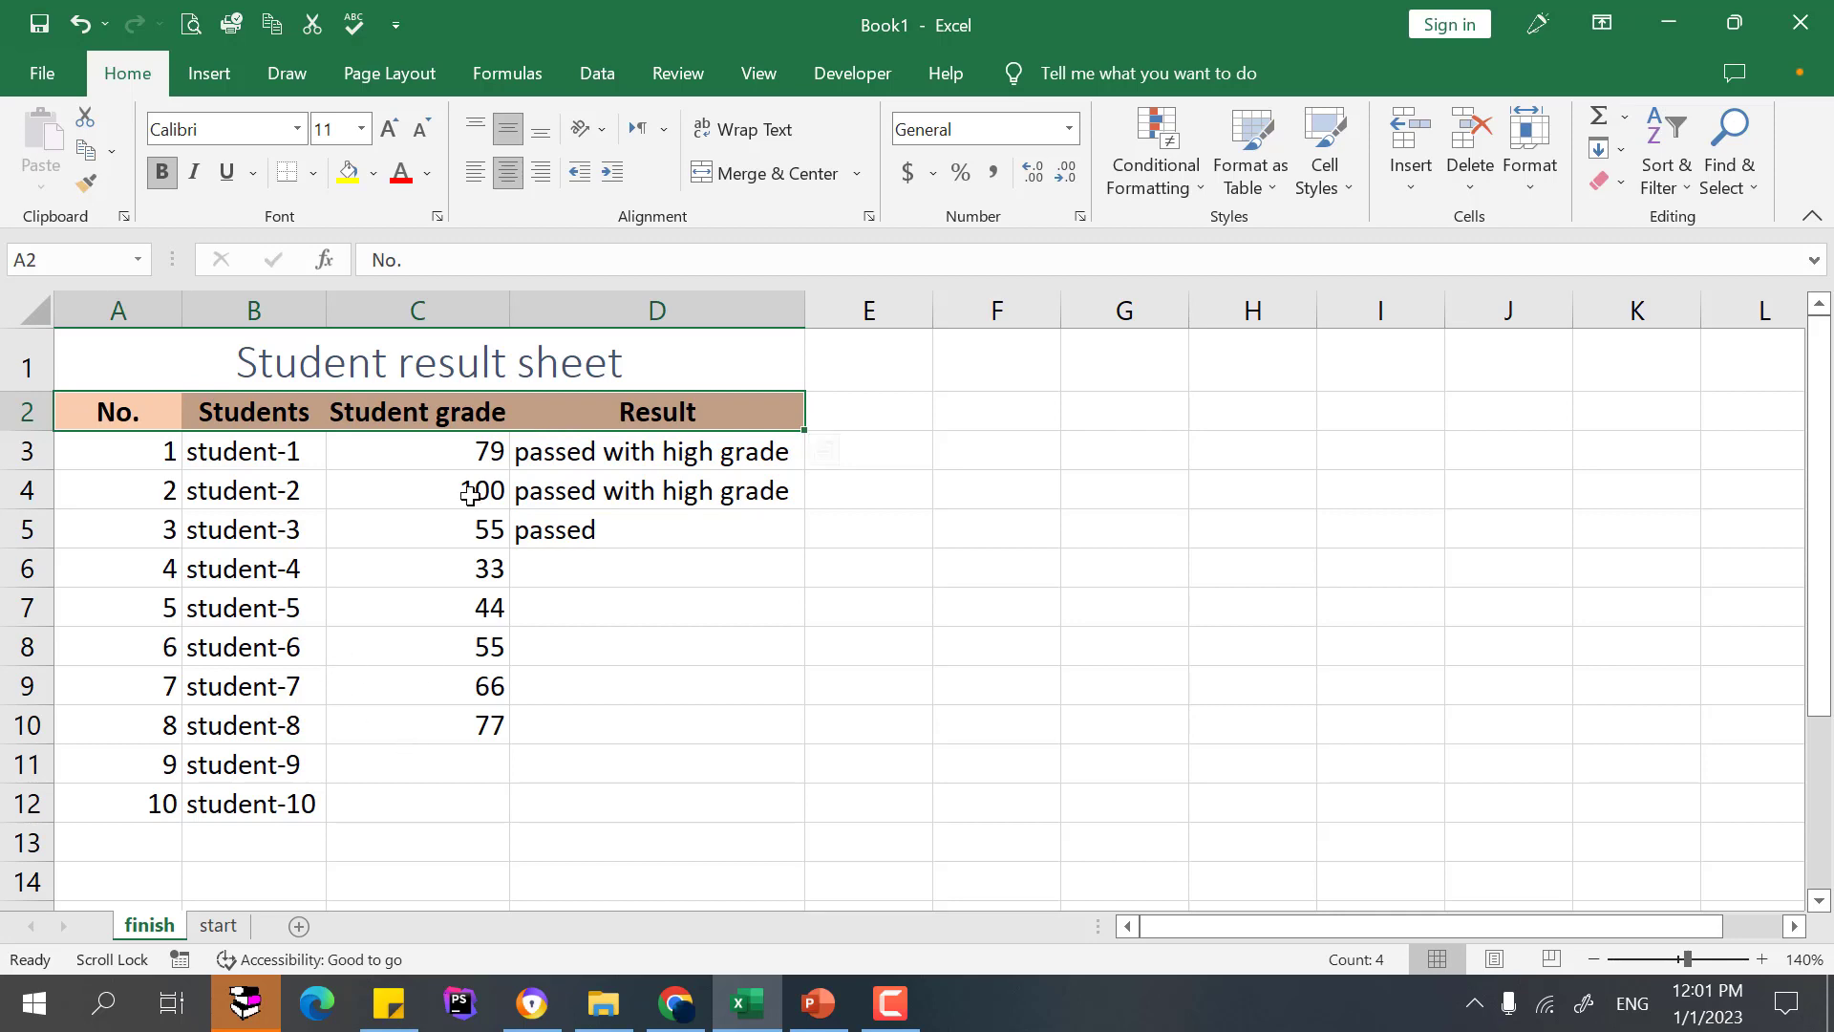
Extend the student grade series down to C12 and fill the D3 result formula down to D12.
drag(487, 568, 504, 823)
click(483, 681)
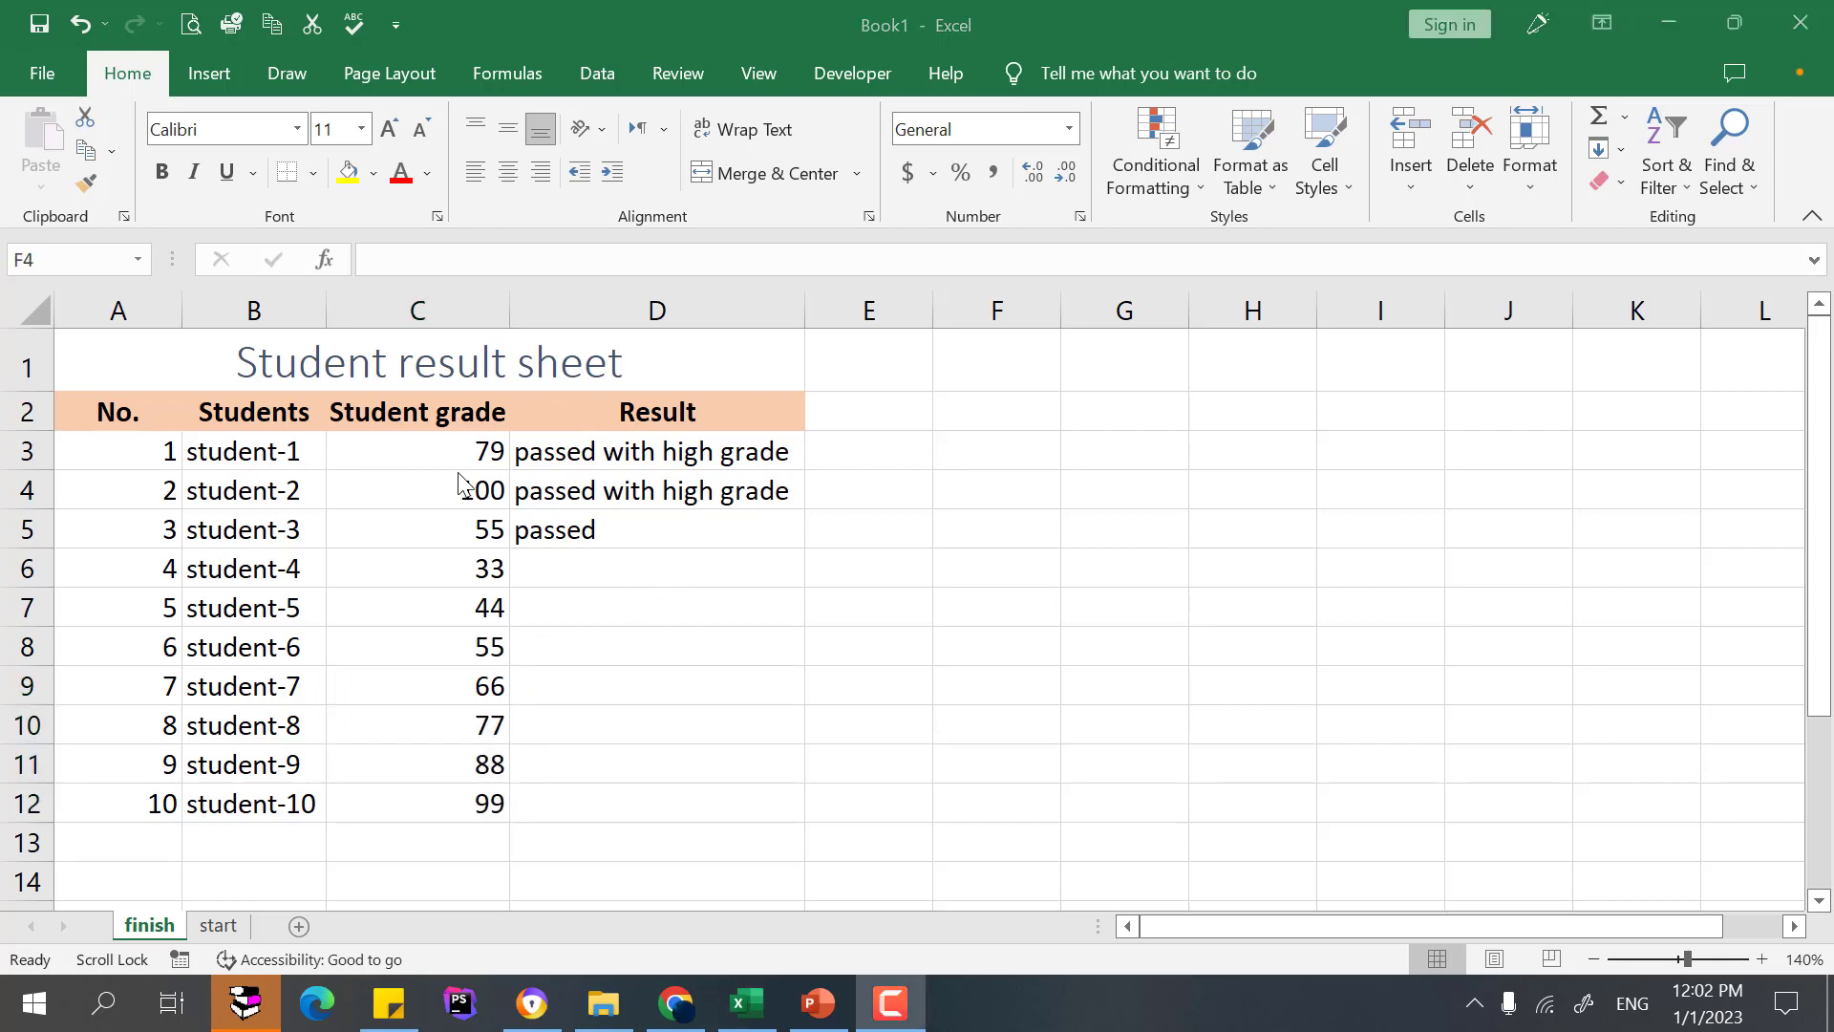
click(622, 456)
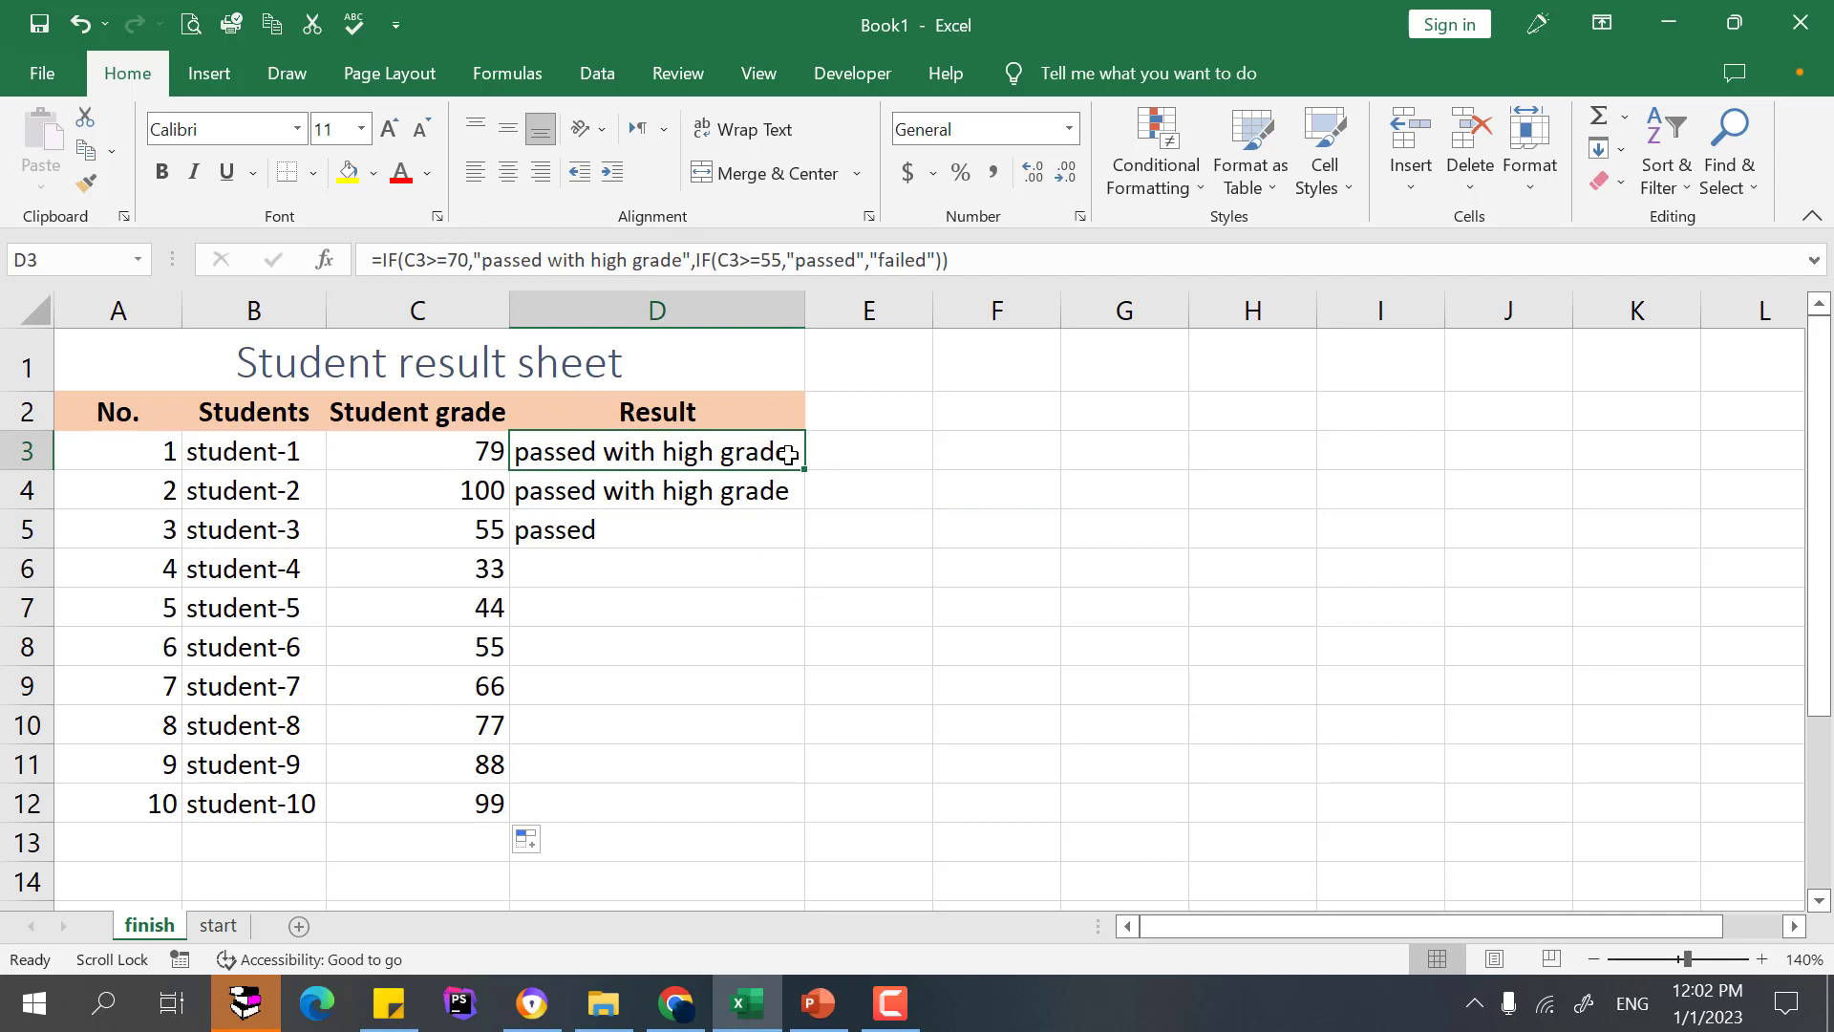
drag(809, 473, 770, 827)
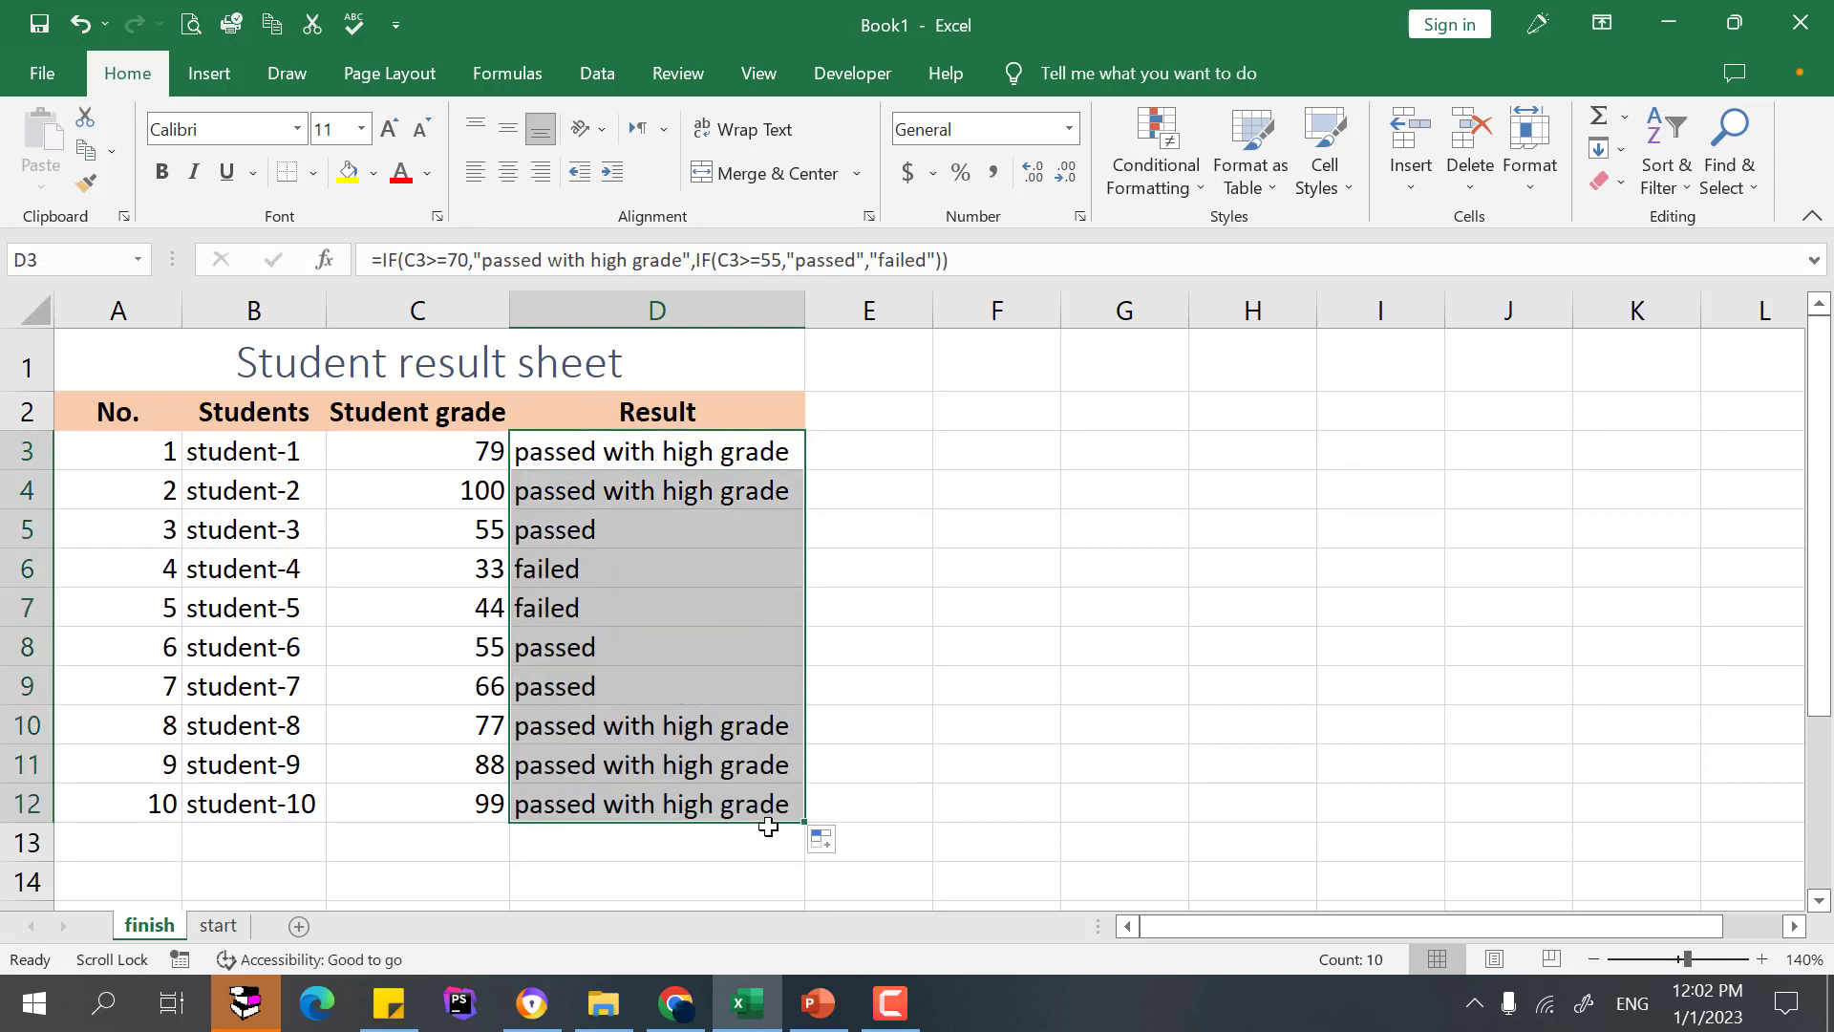
Examine the conditions and outcomes of the nested IF formula in D3 and compare the results with the student grades.
click(749, 450)
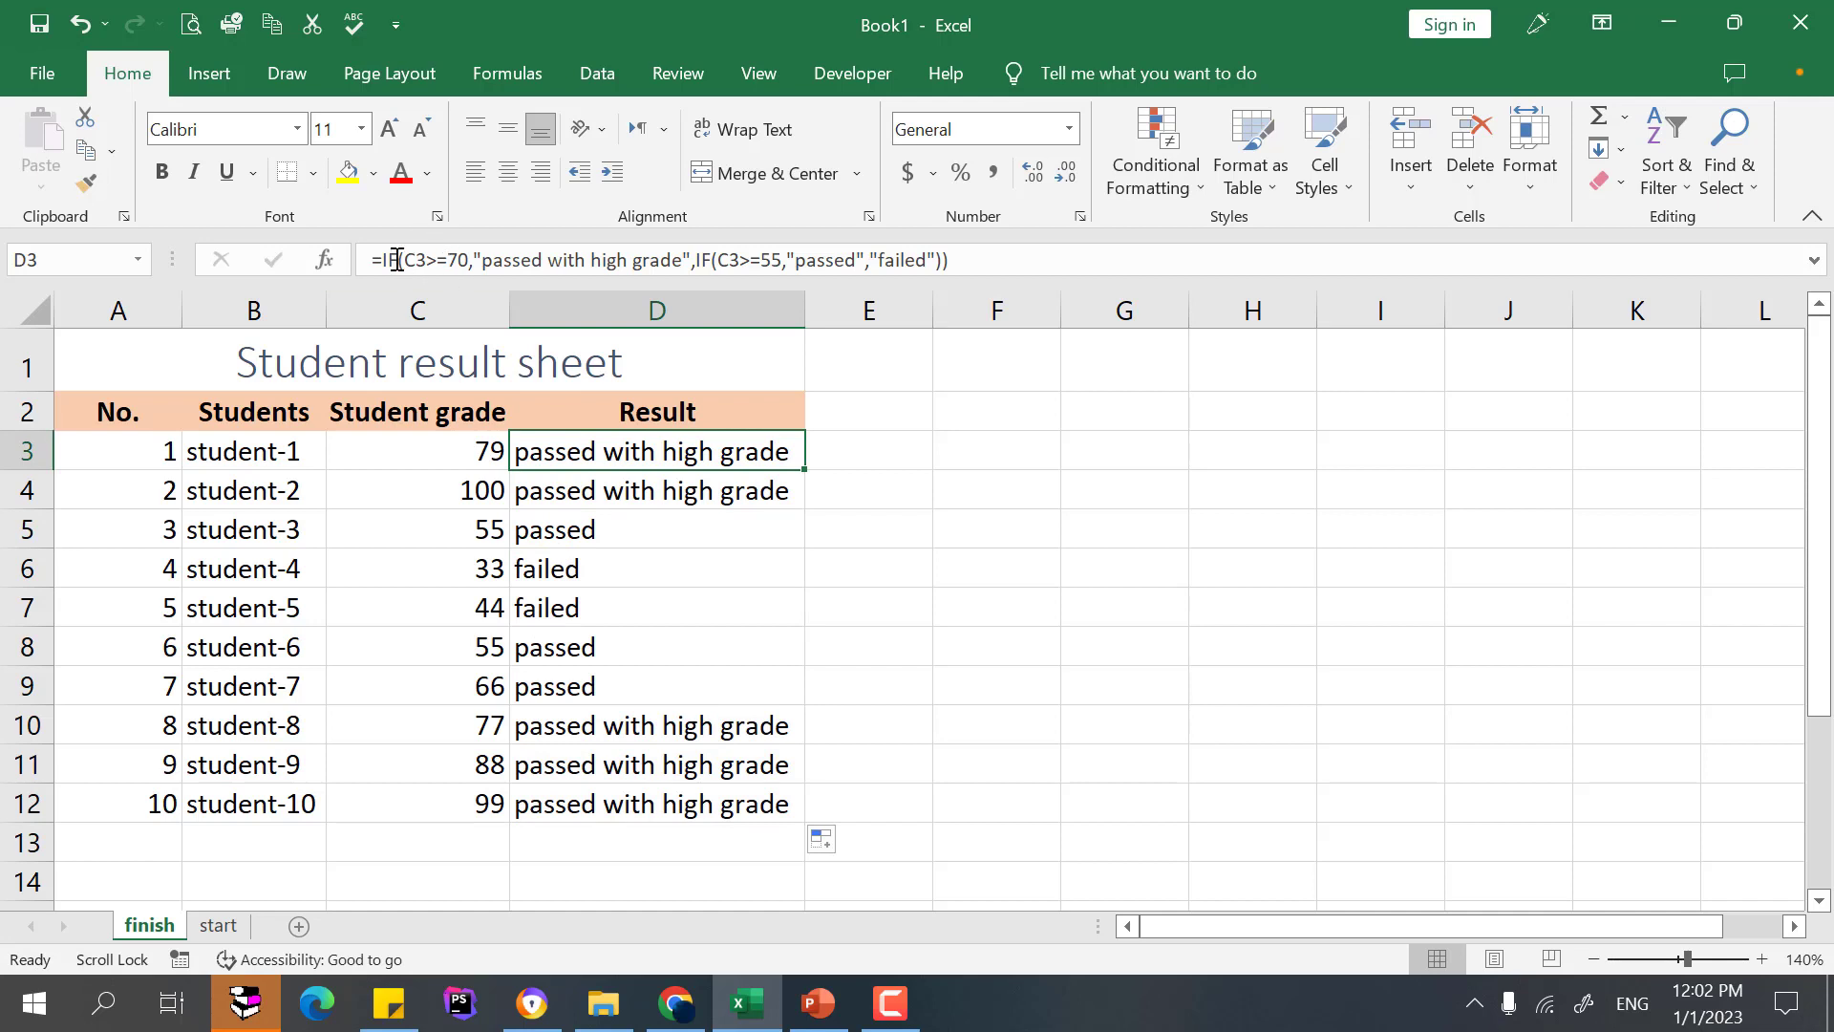
drag(397, 259, 473, 263)
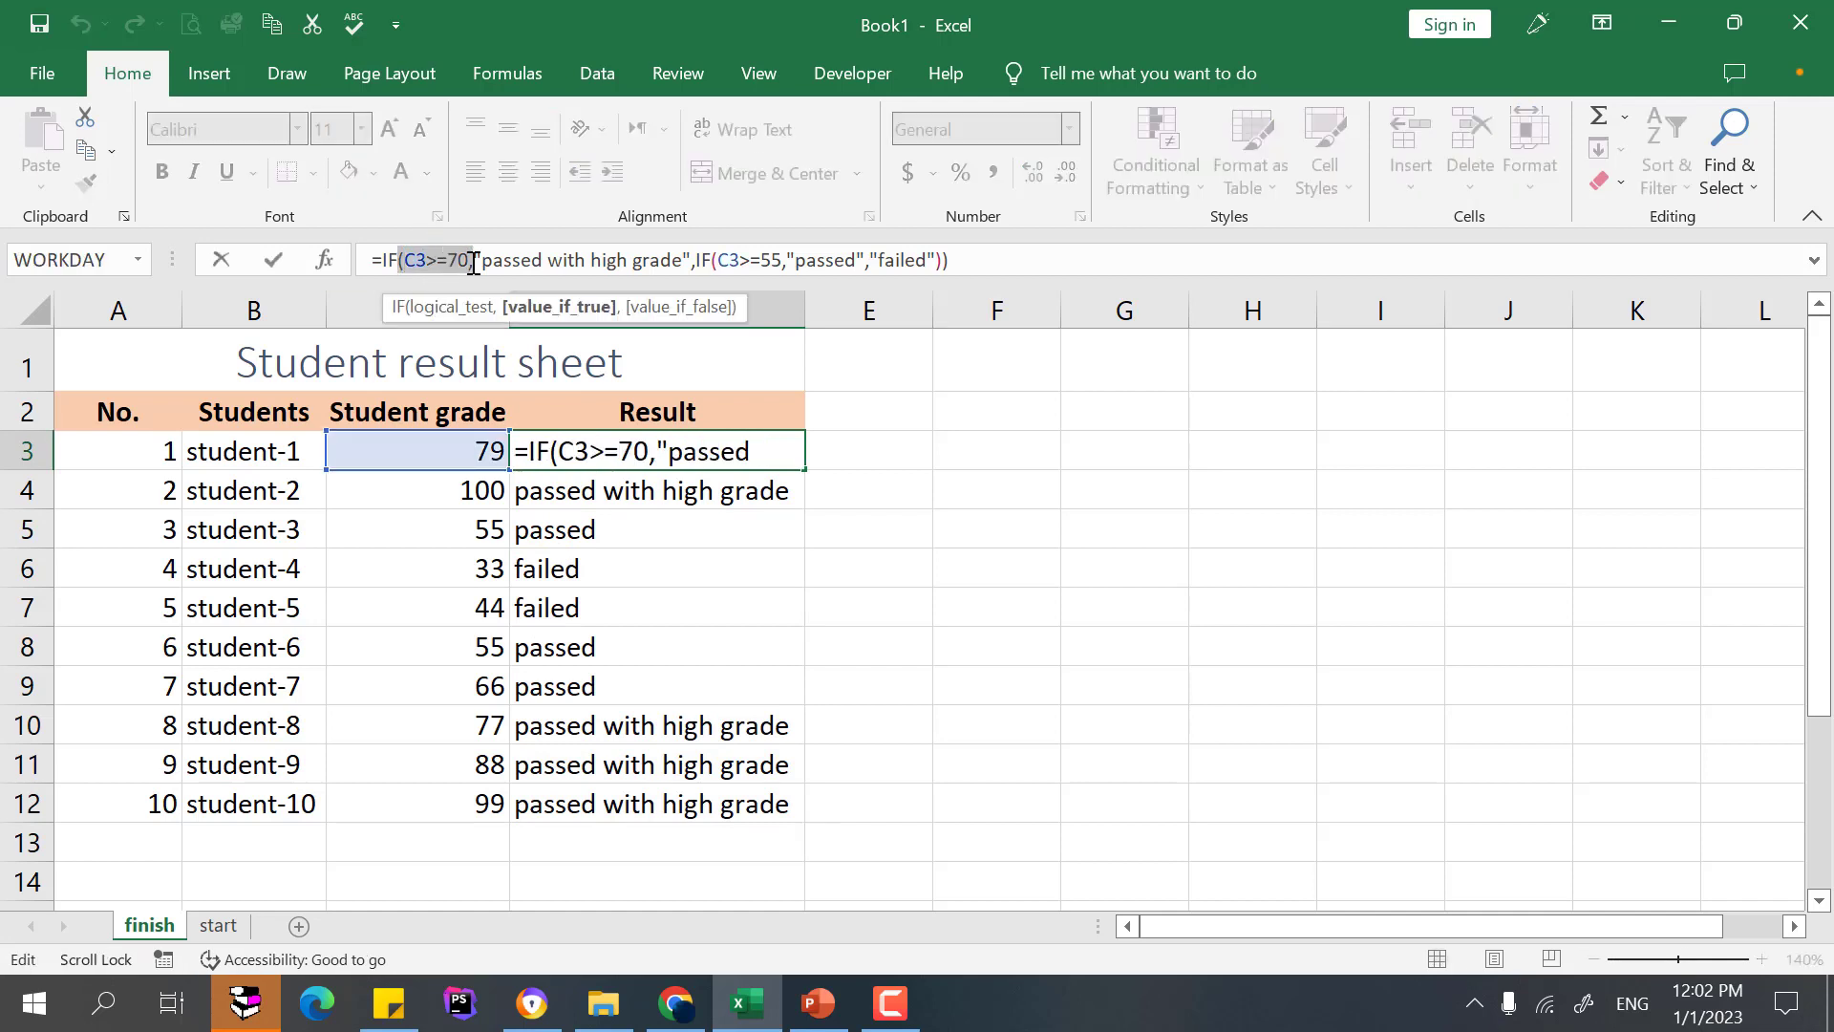
double_click(596, 259)
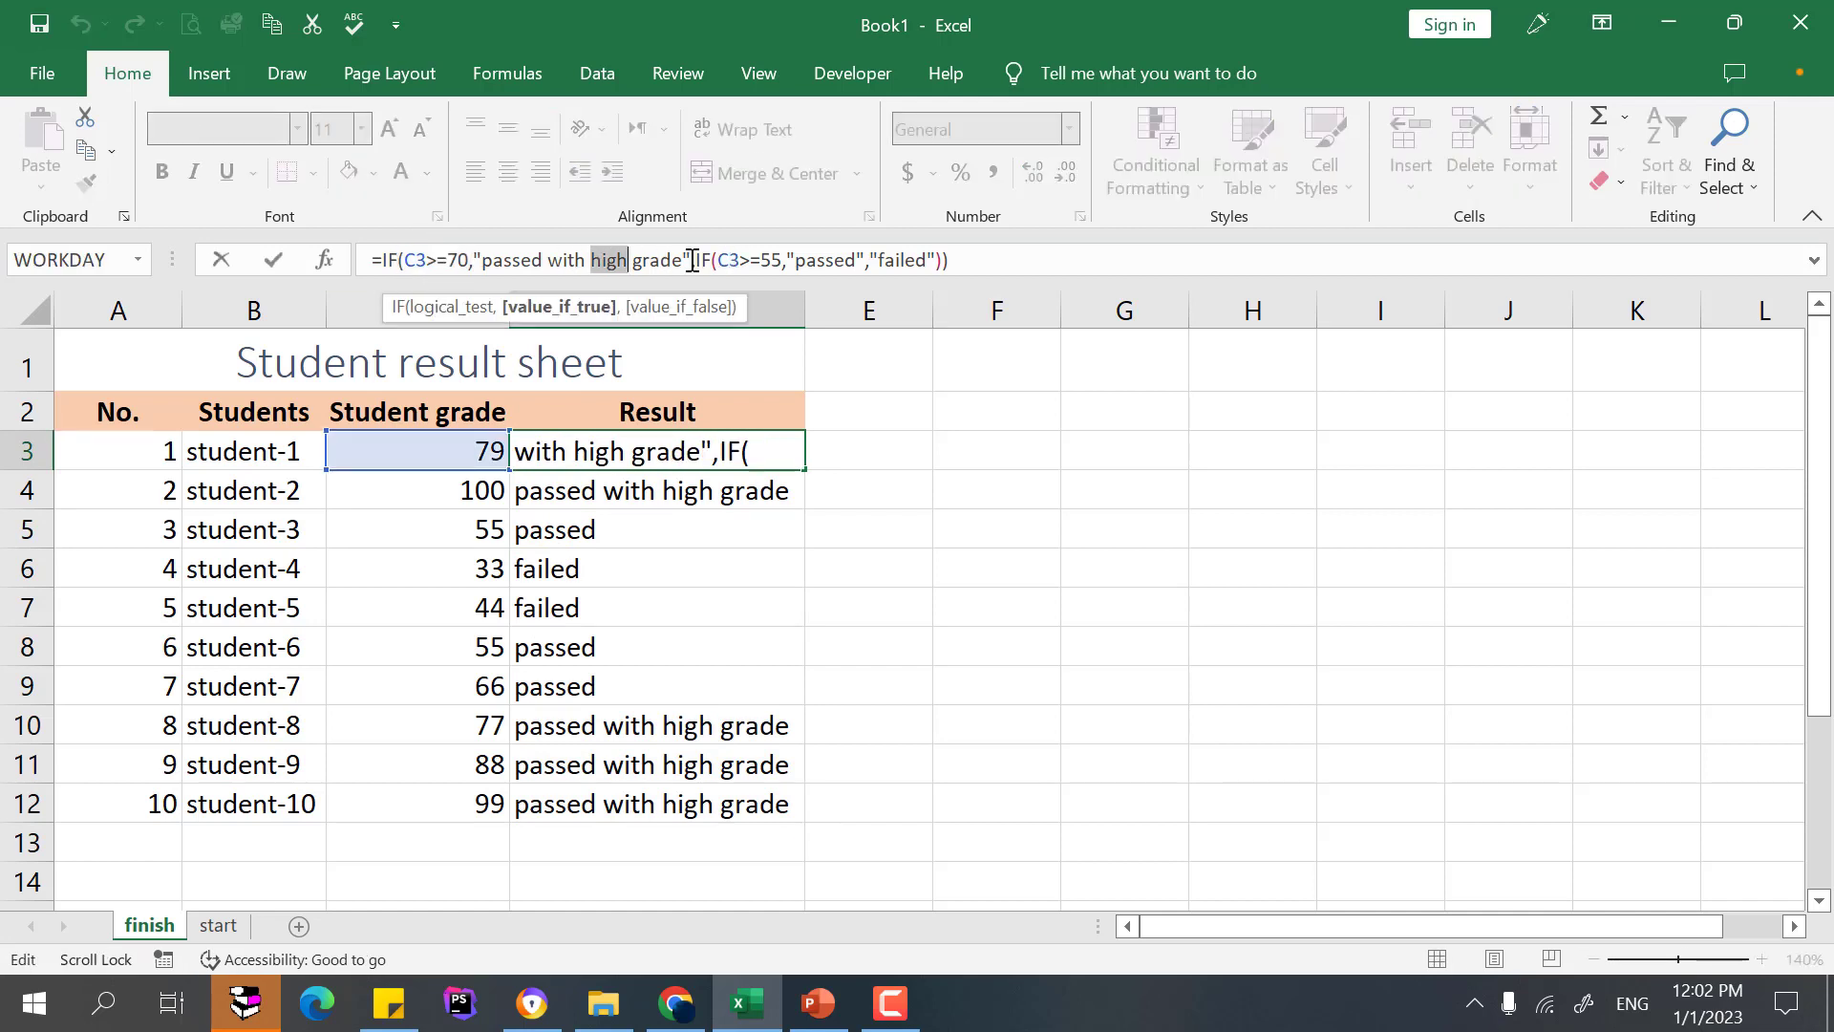
drag(694, 260, 761, 259)
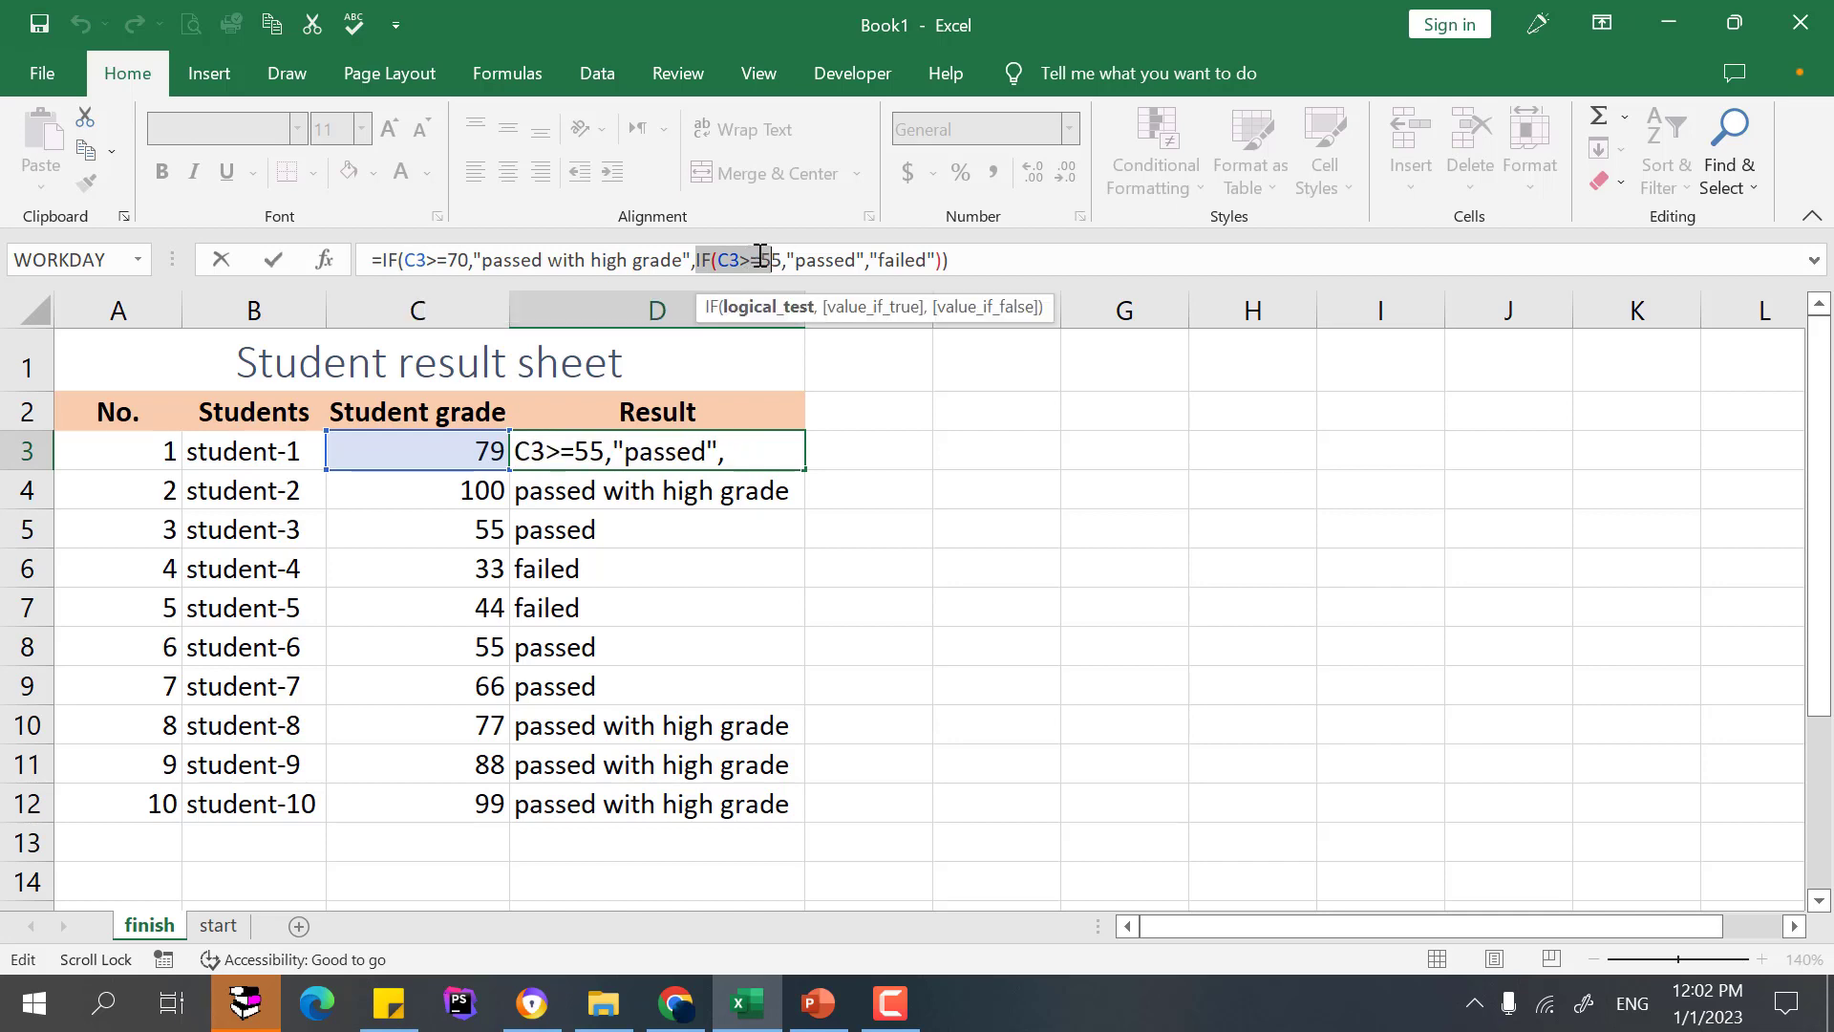
double_click(831, 259)
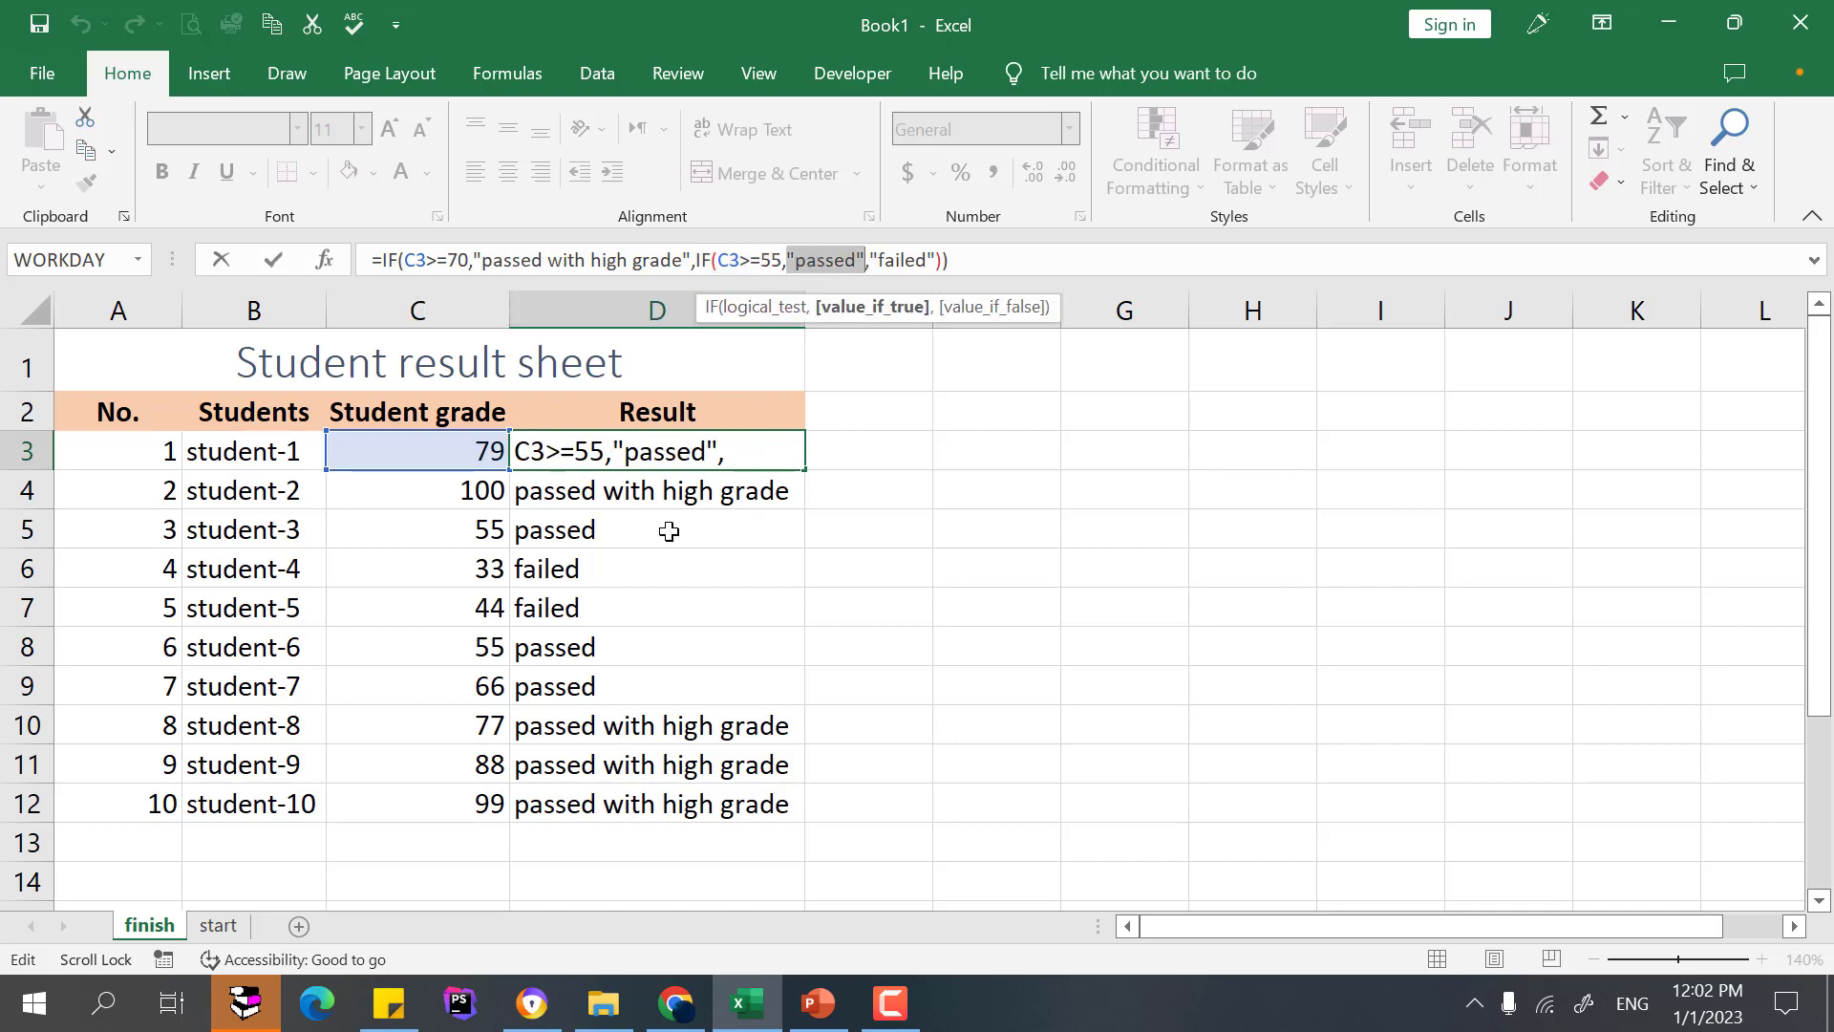
click(897, 262)
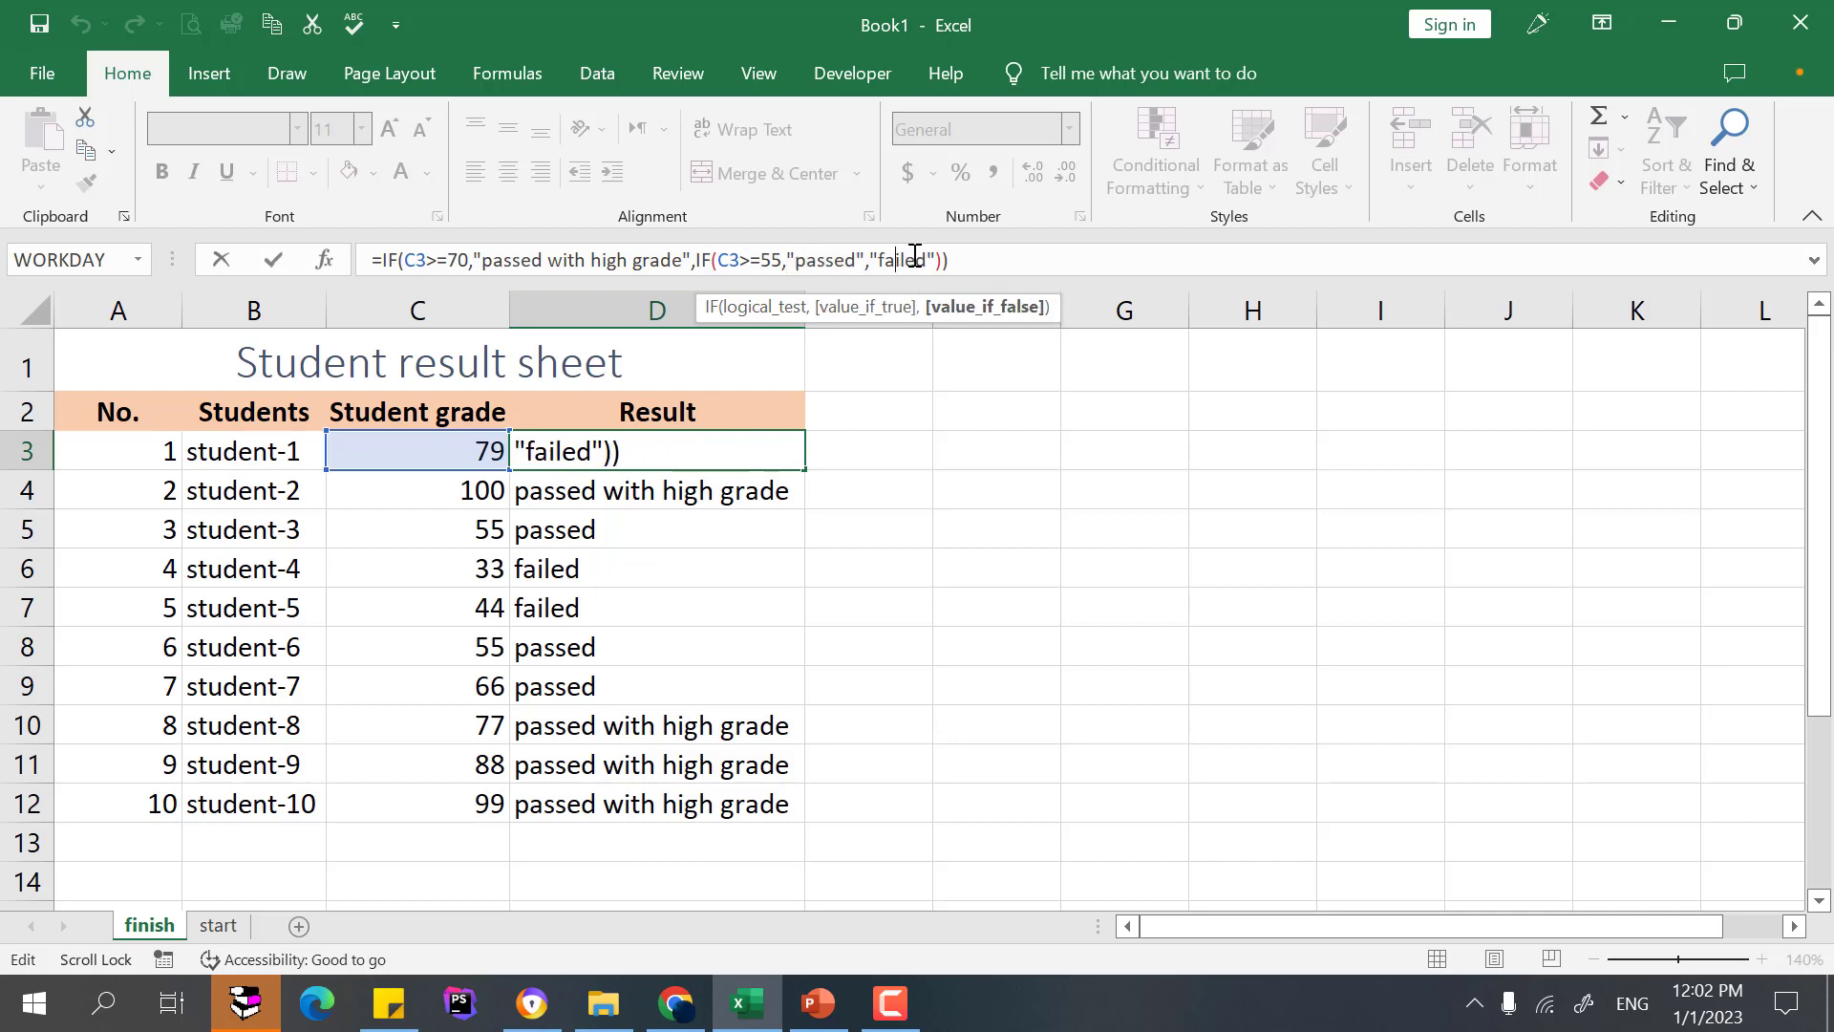
click(669, 764)
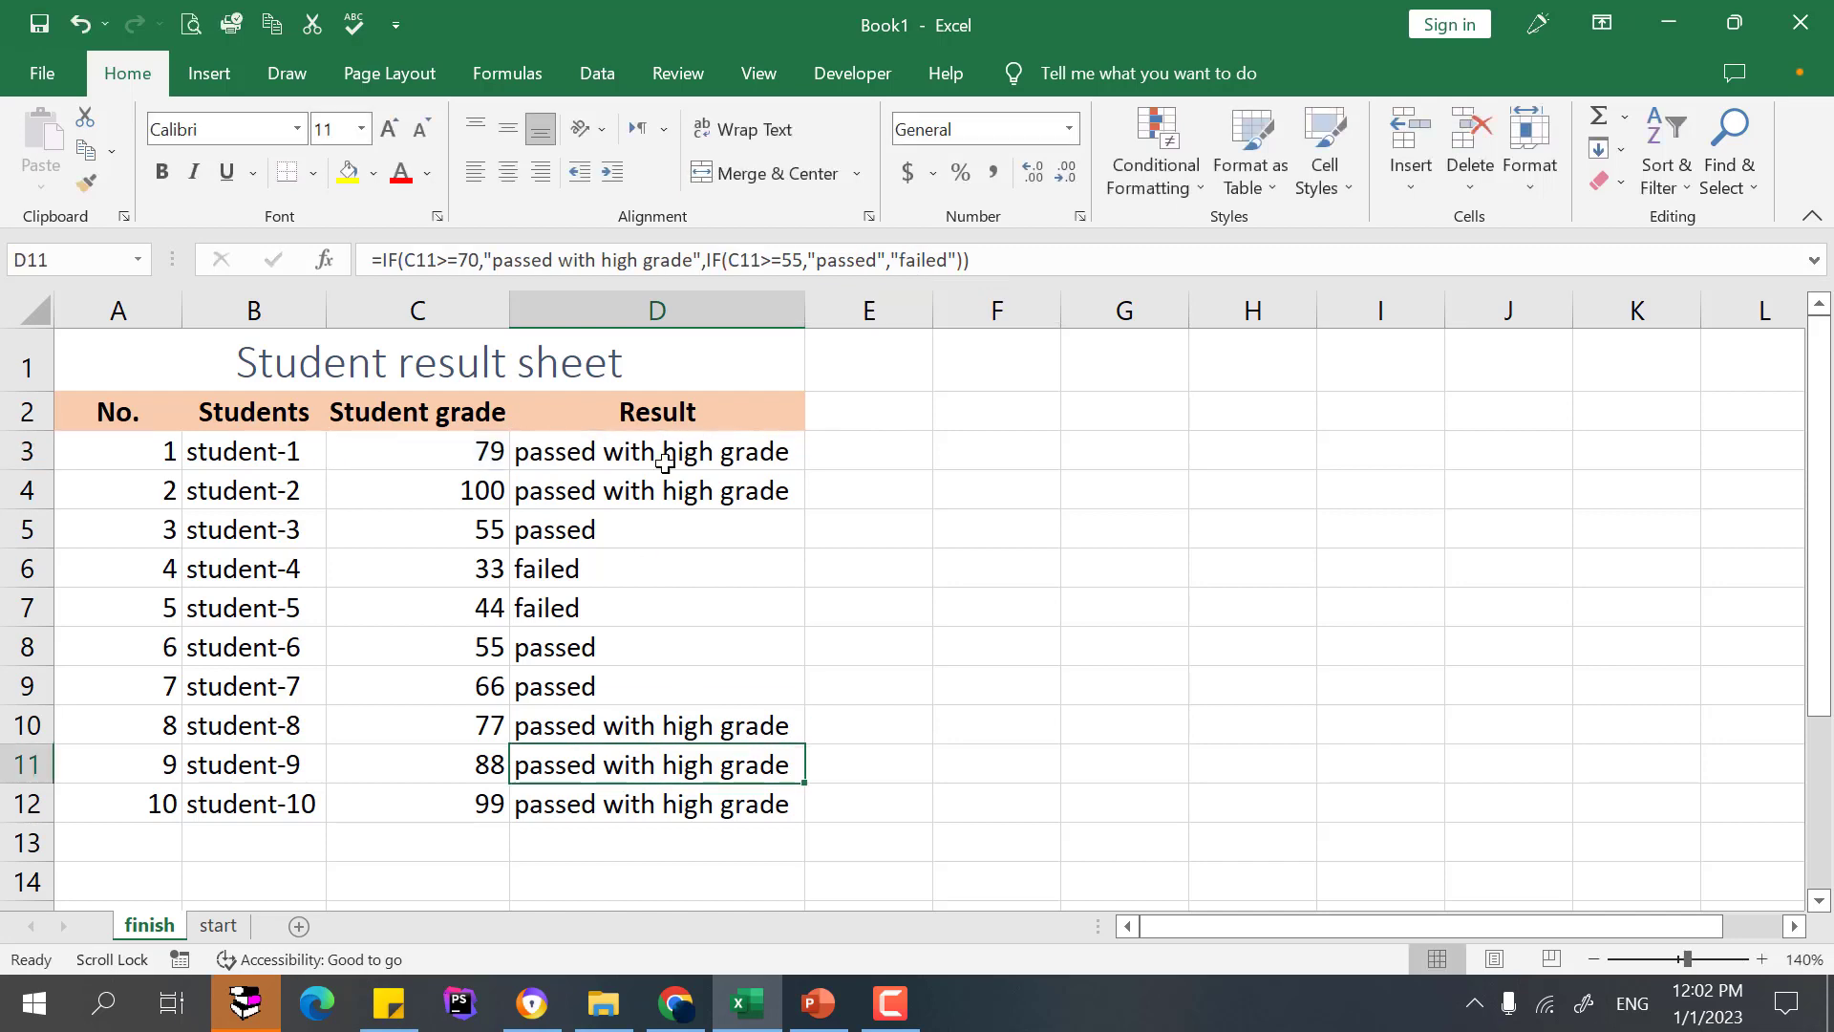
drag(655, 451, 622, 634)
click(587, 639)
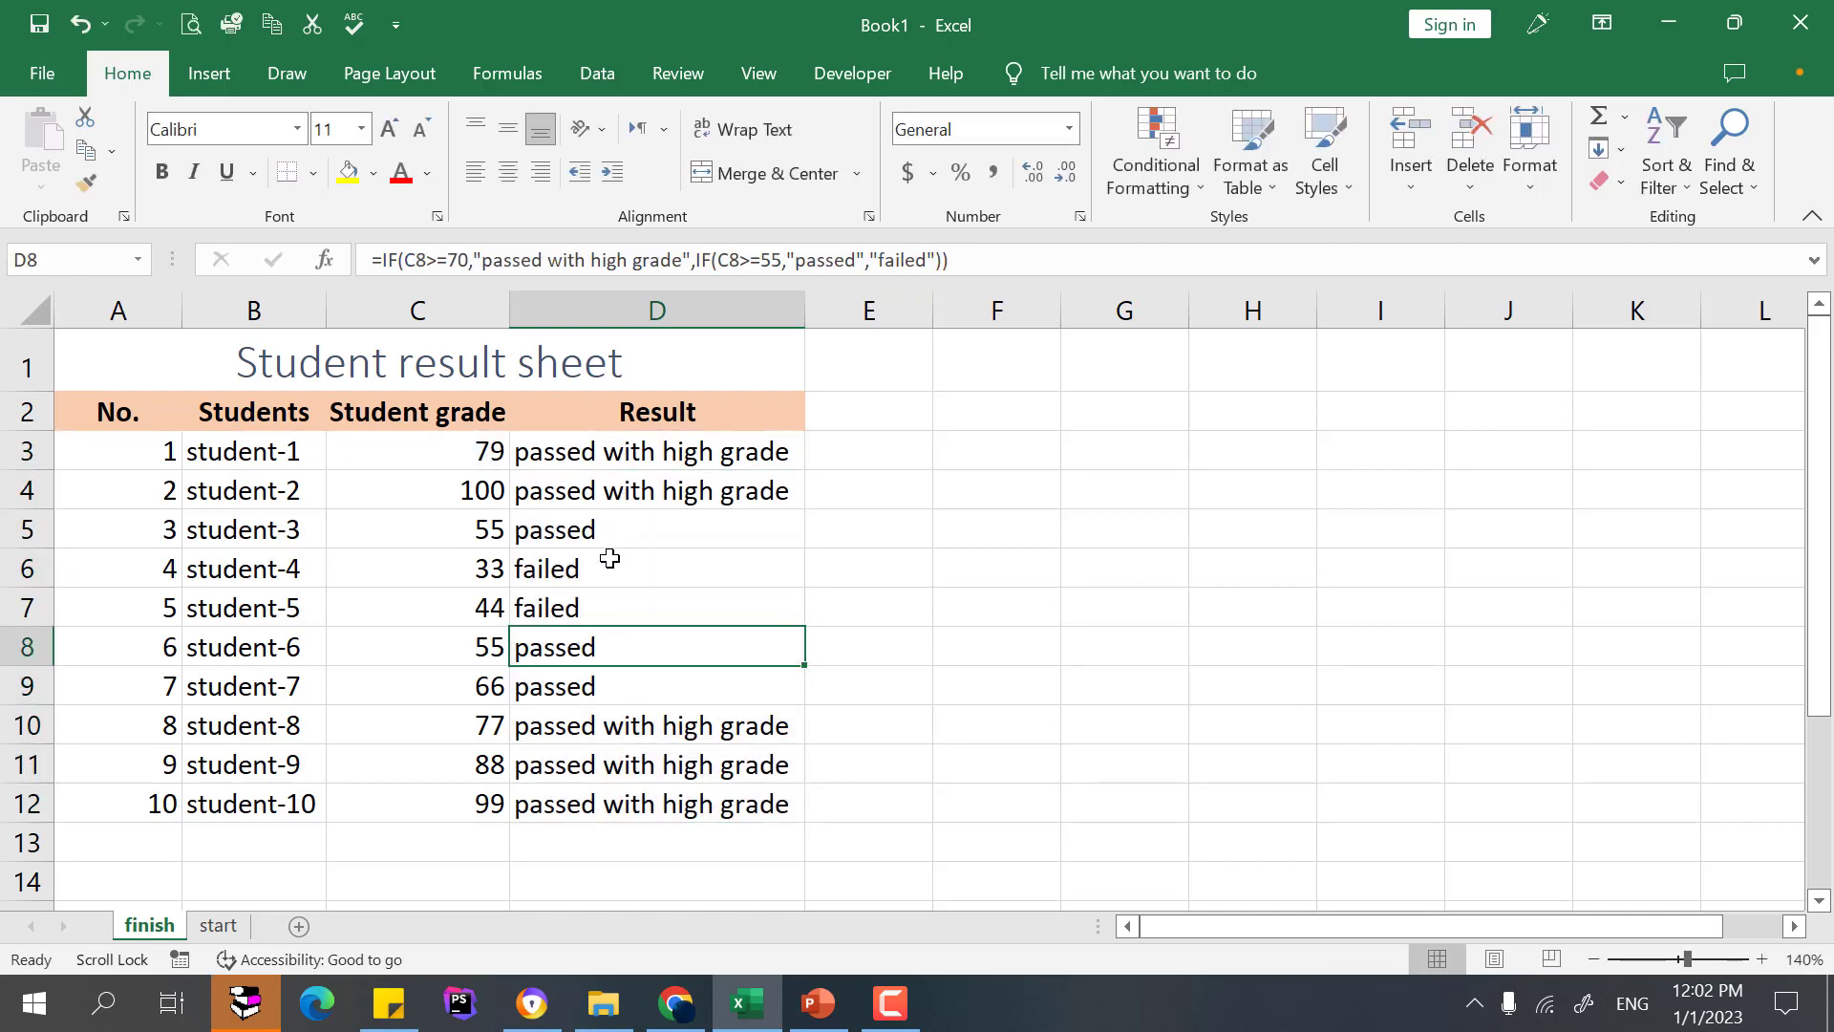
drag(462, 449, 429, 794)
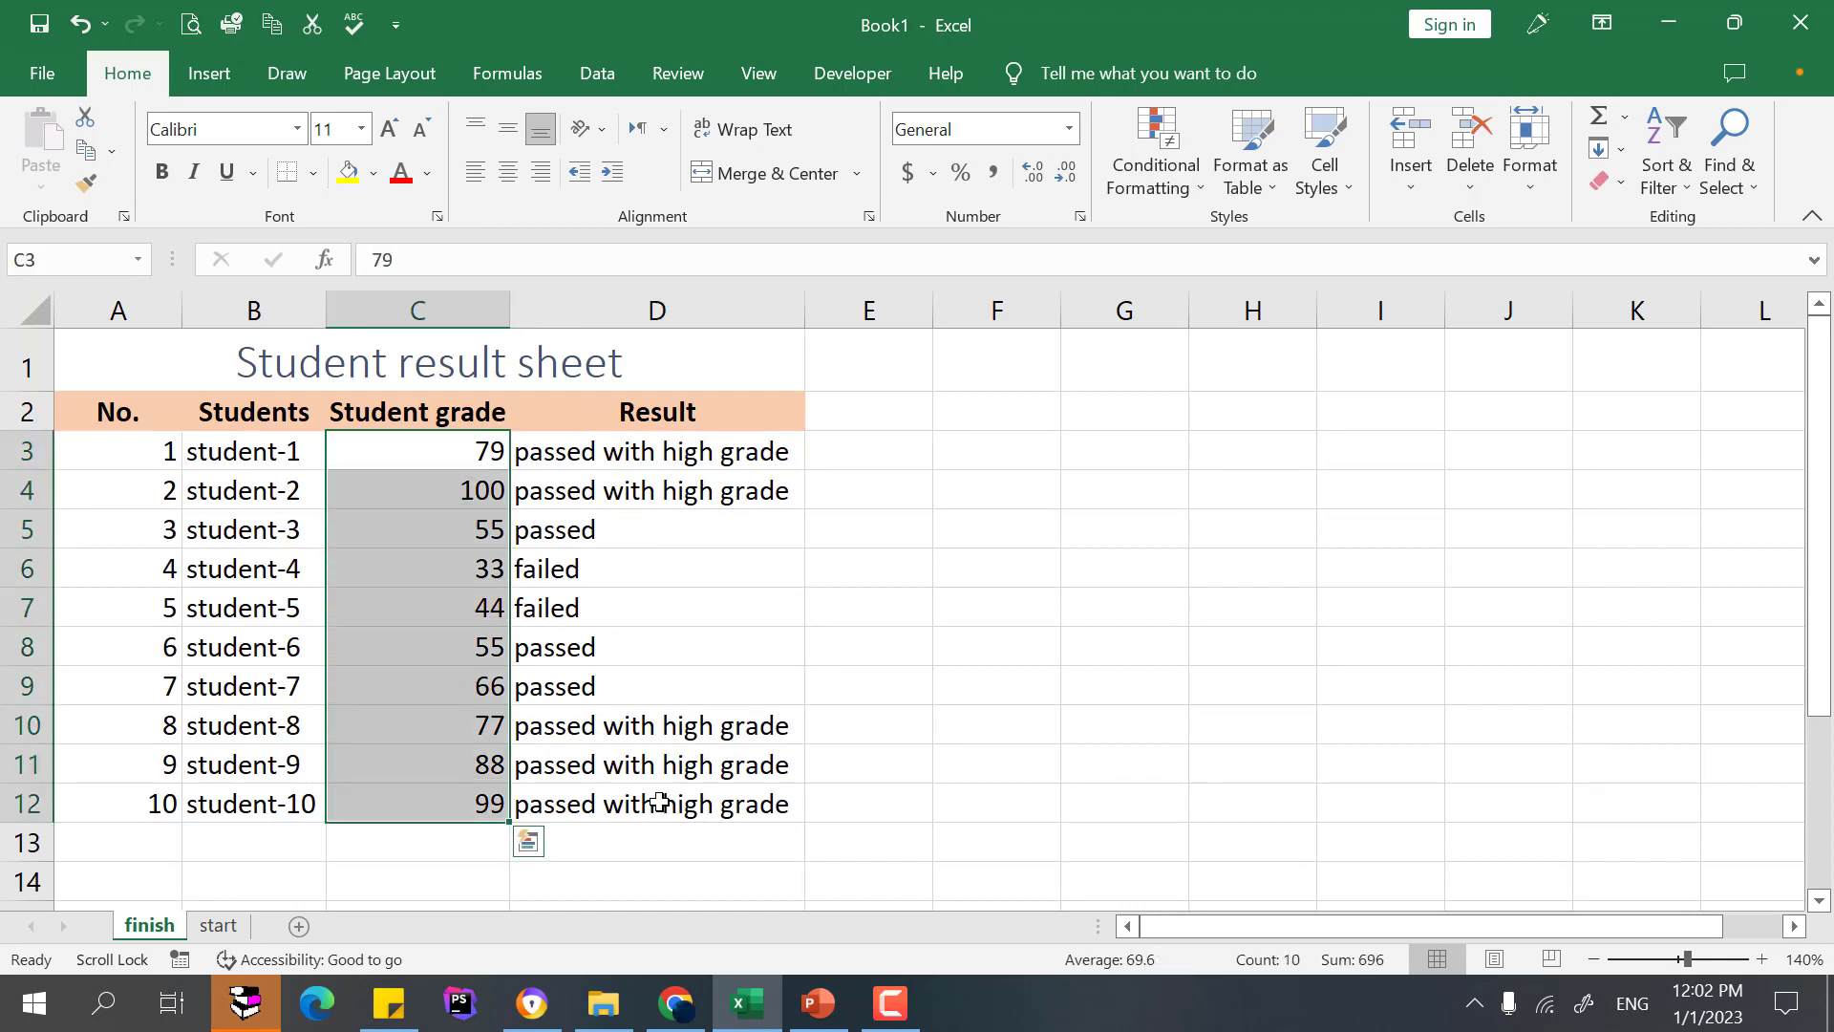
Apply All Borders to the student table A2:D12.
drag(659, 802, 112, 412)
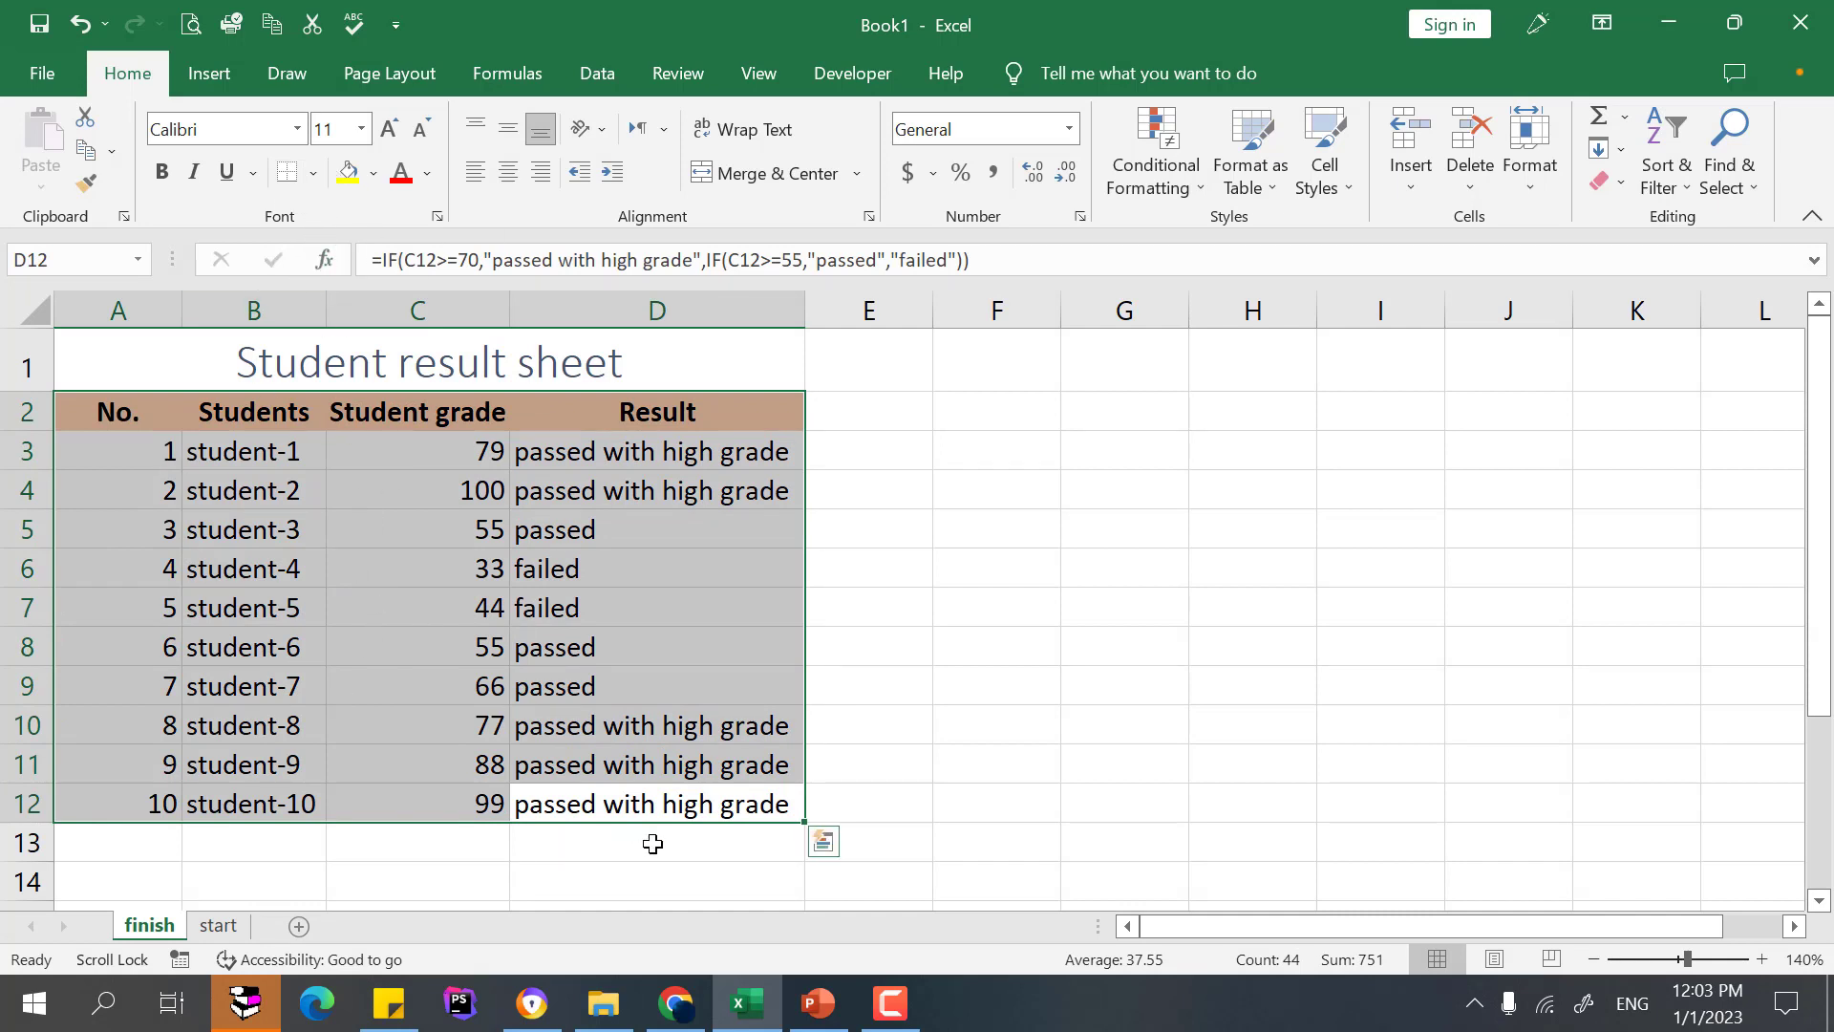
click(313, 174)
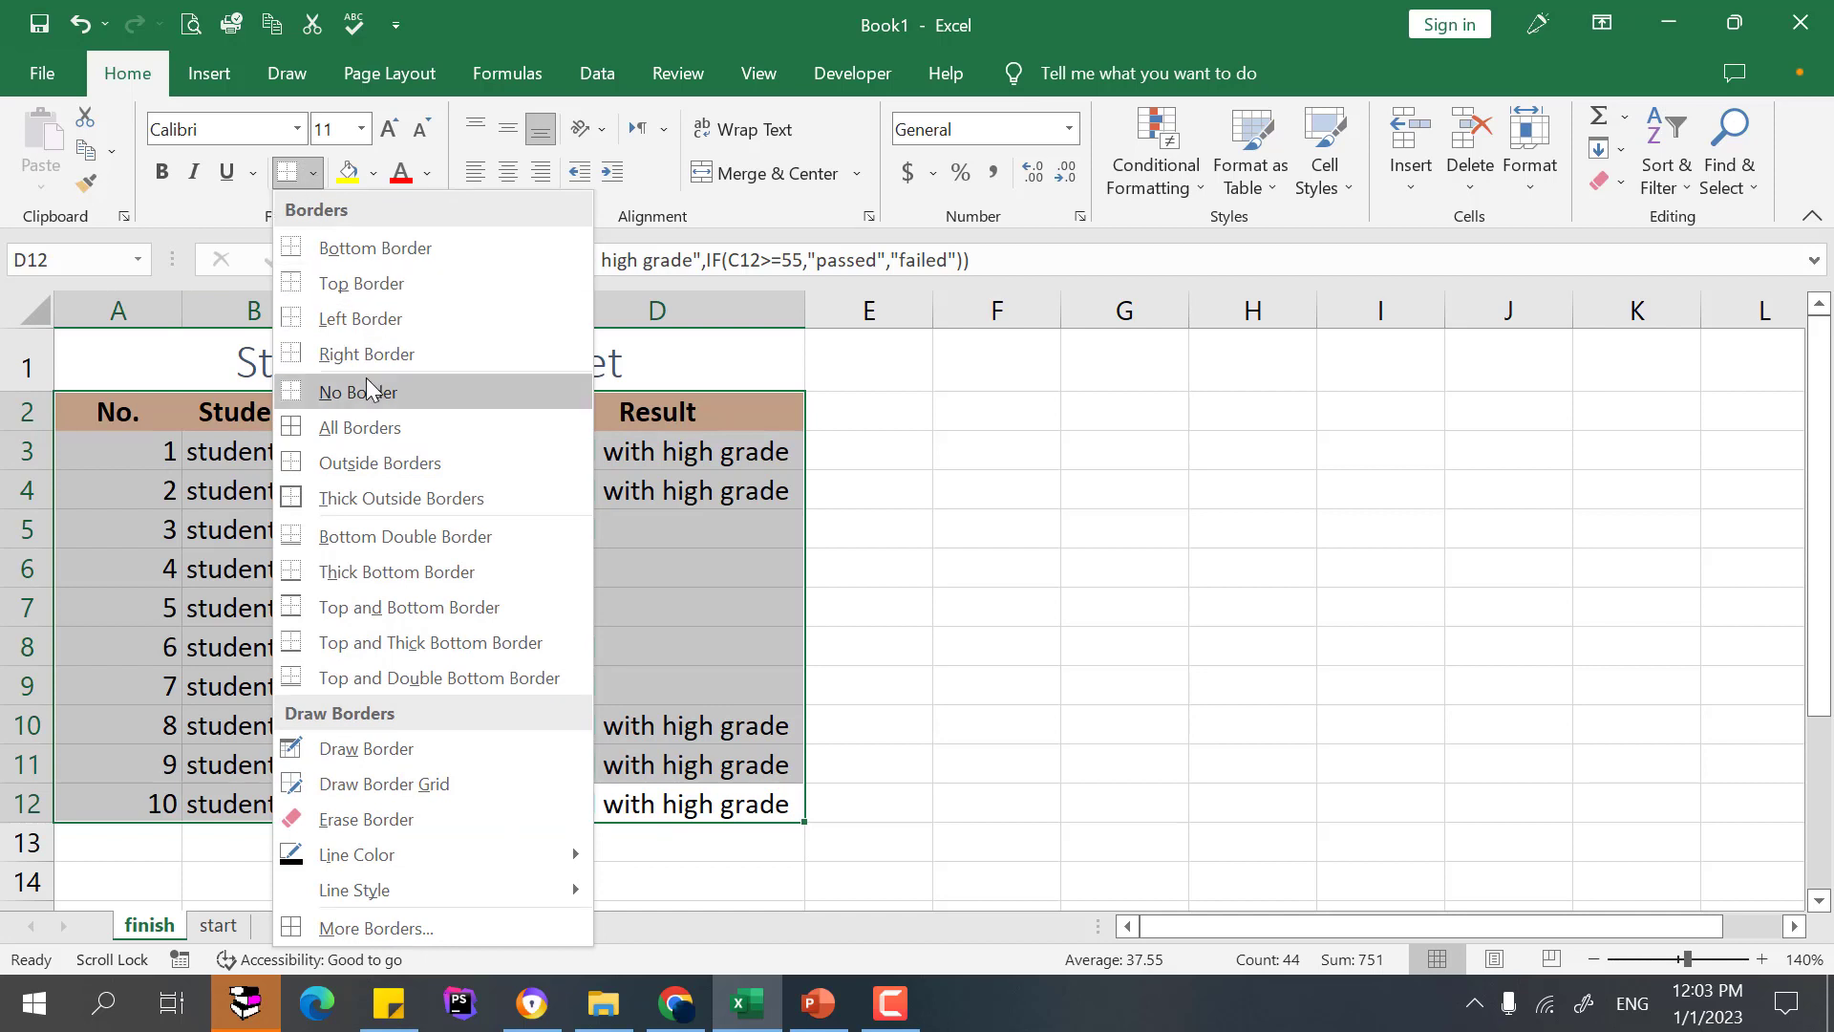
click(341, 428)
click(642, 714)
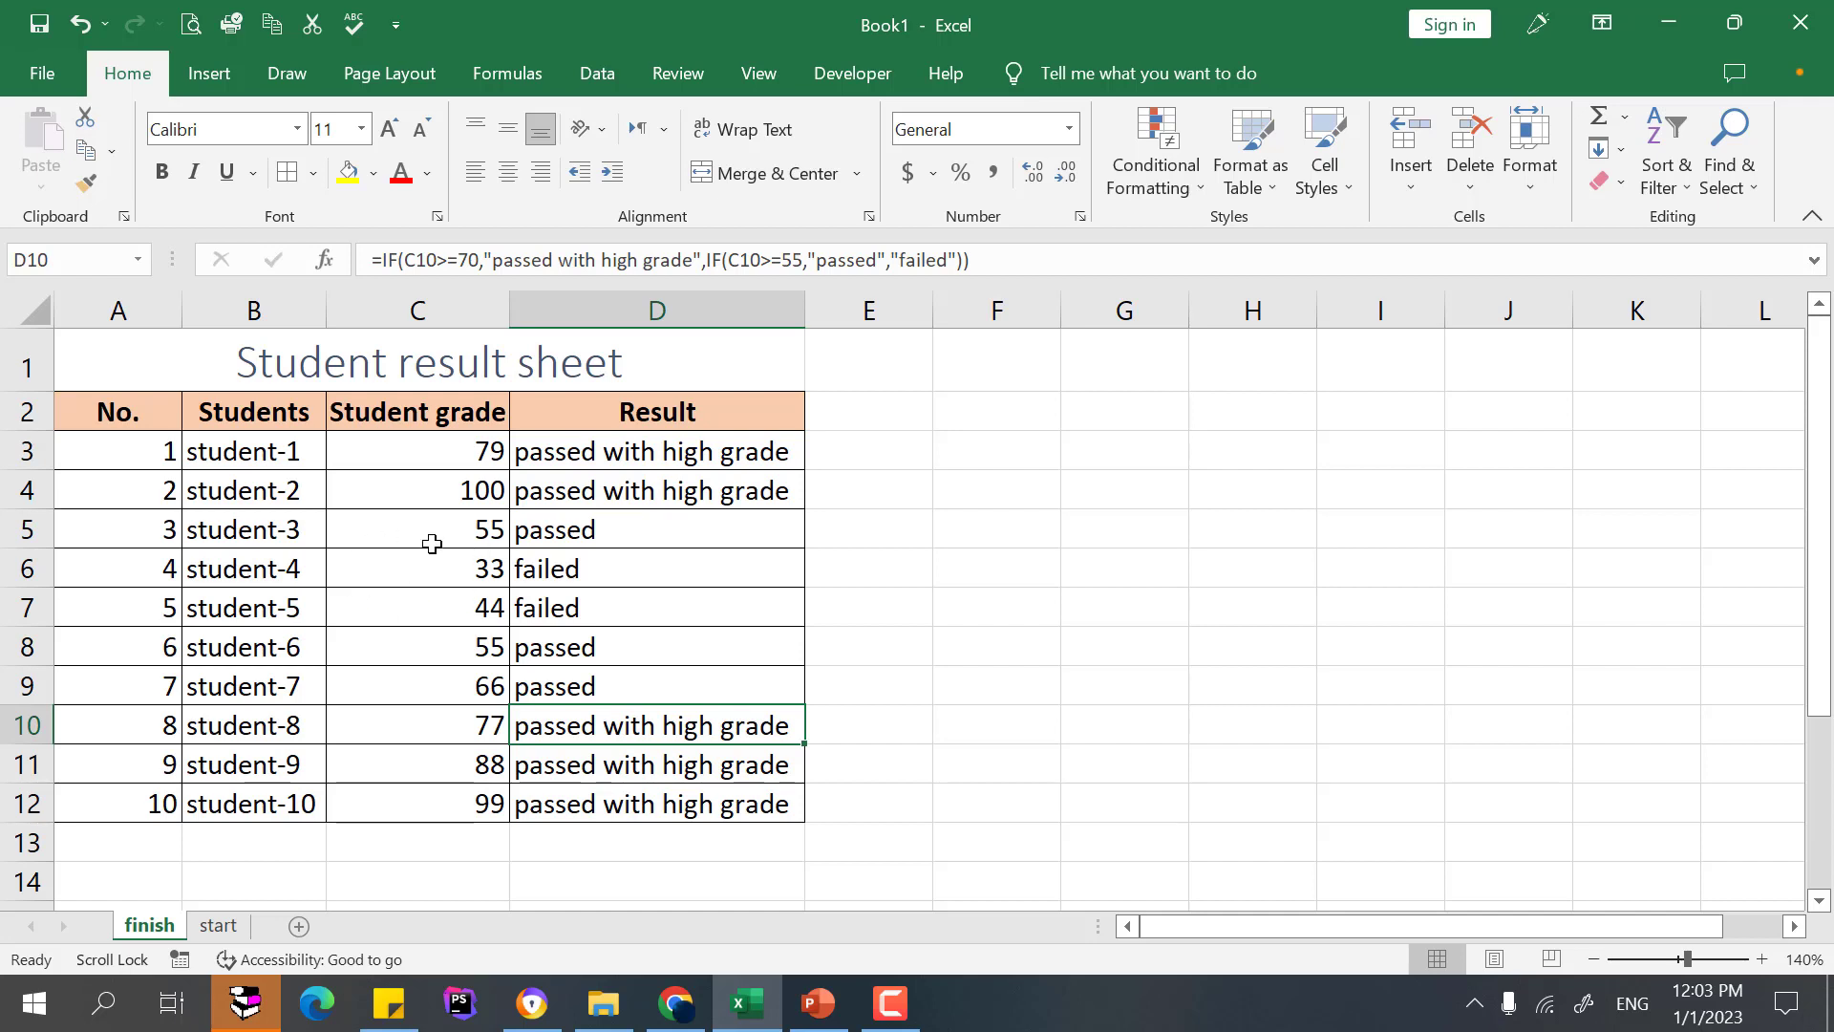
Check the print preview of the result sheet and return to the worksheet.
click(191, 25)
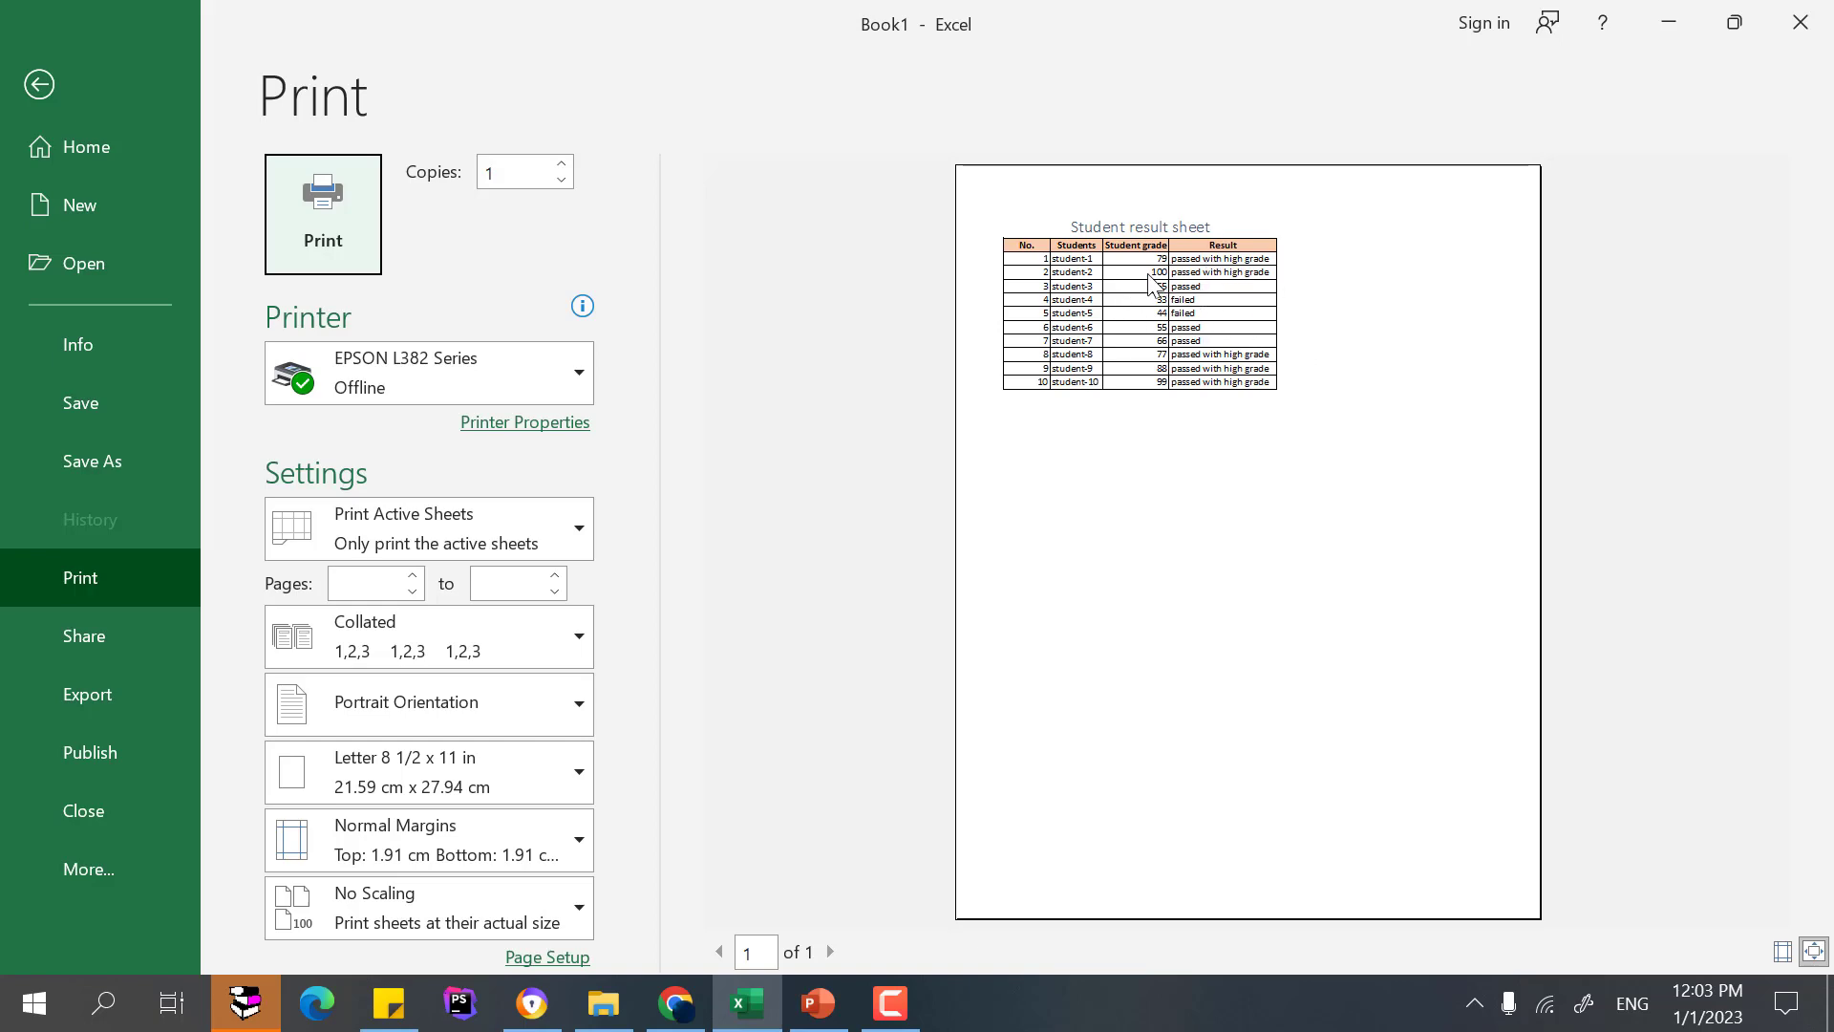
click(43, 86)
key(Down)
key(Down)
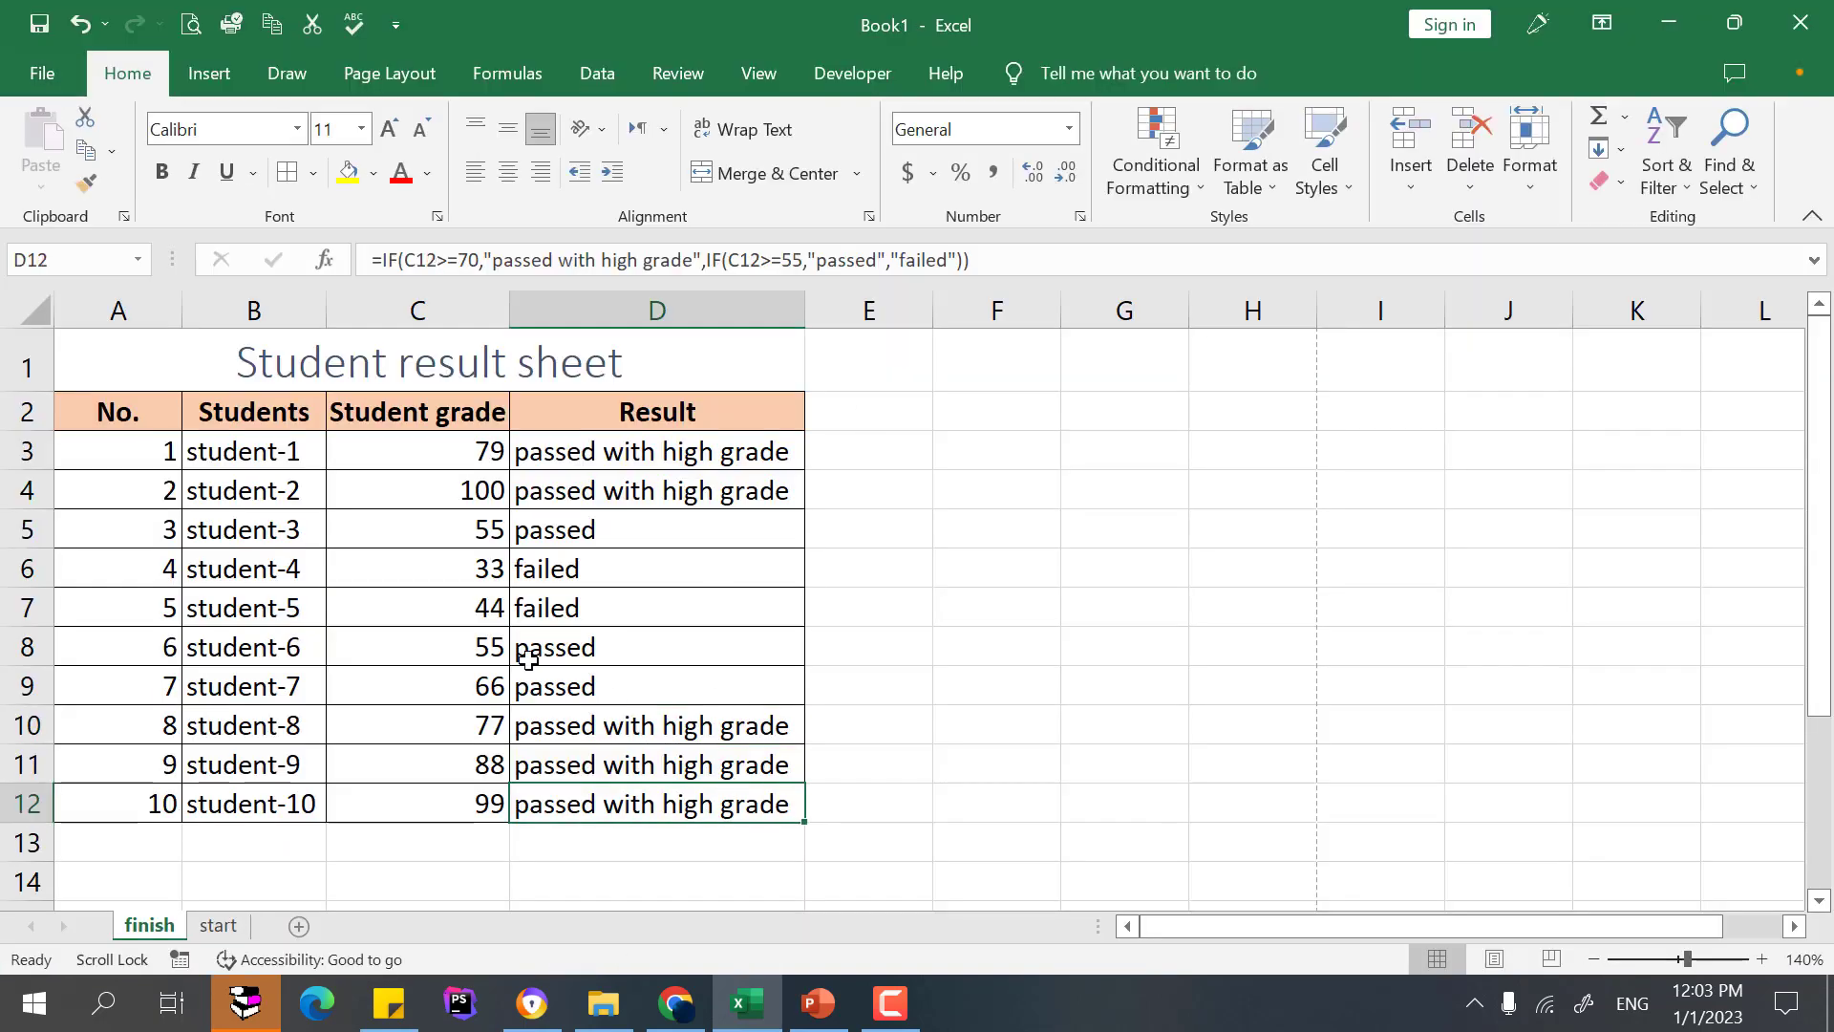
Select the student grades in C3:C12.
drag(462, 452, 411, 791)
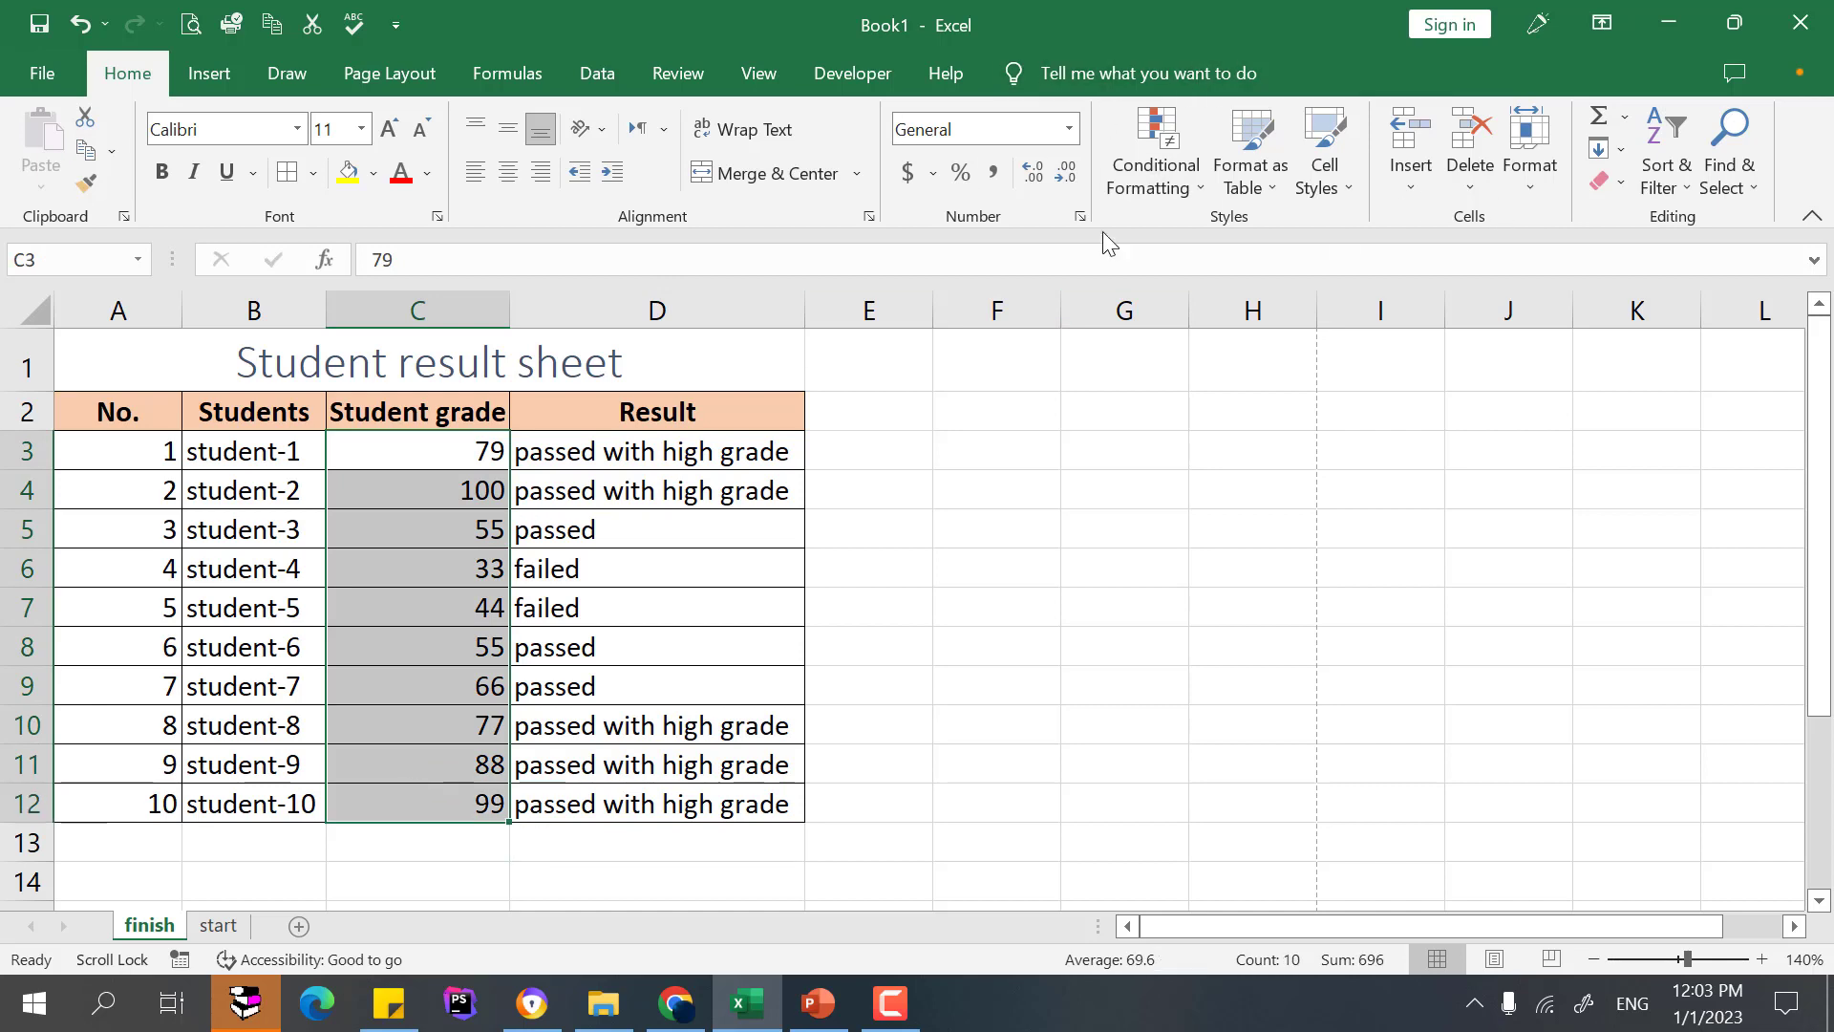
click(1169, 162)
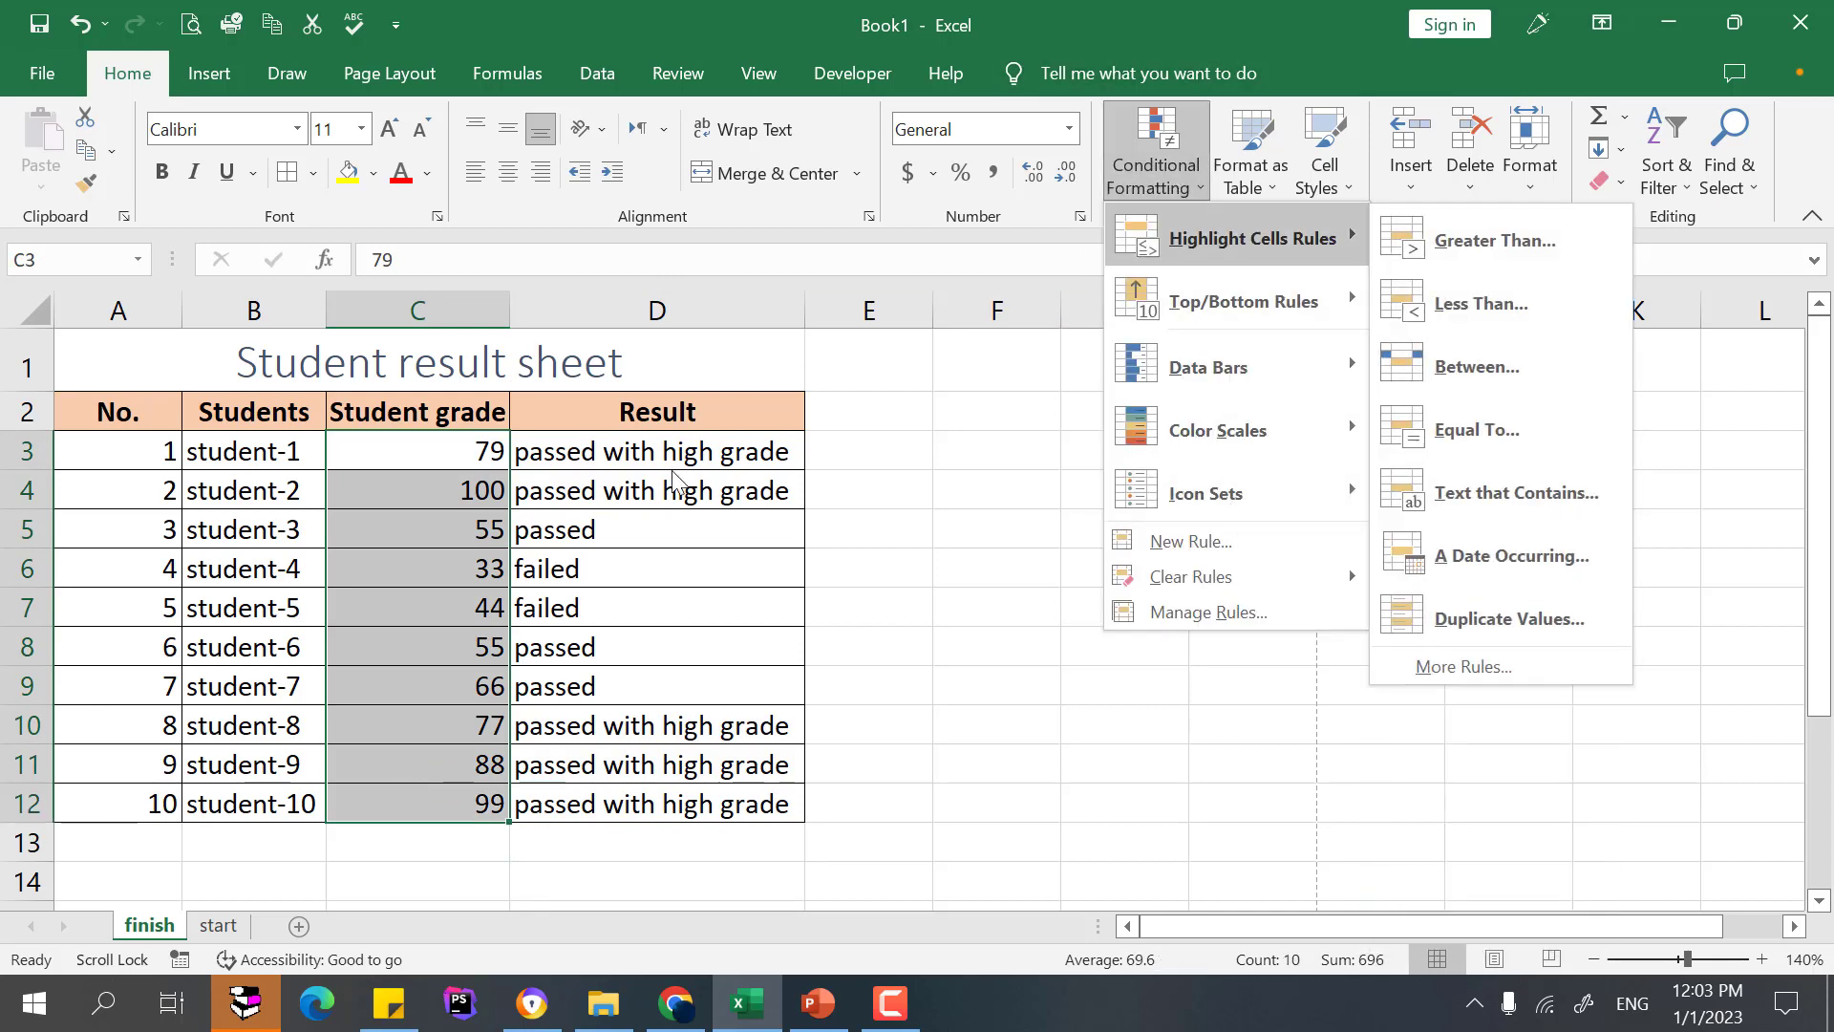
click(516, 662)
click(465, 465)
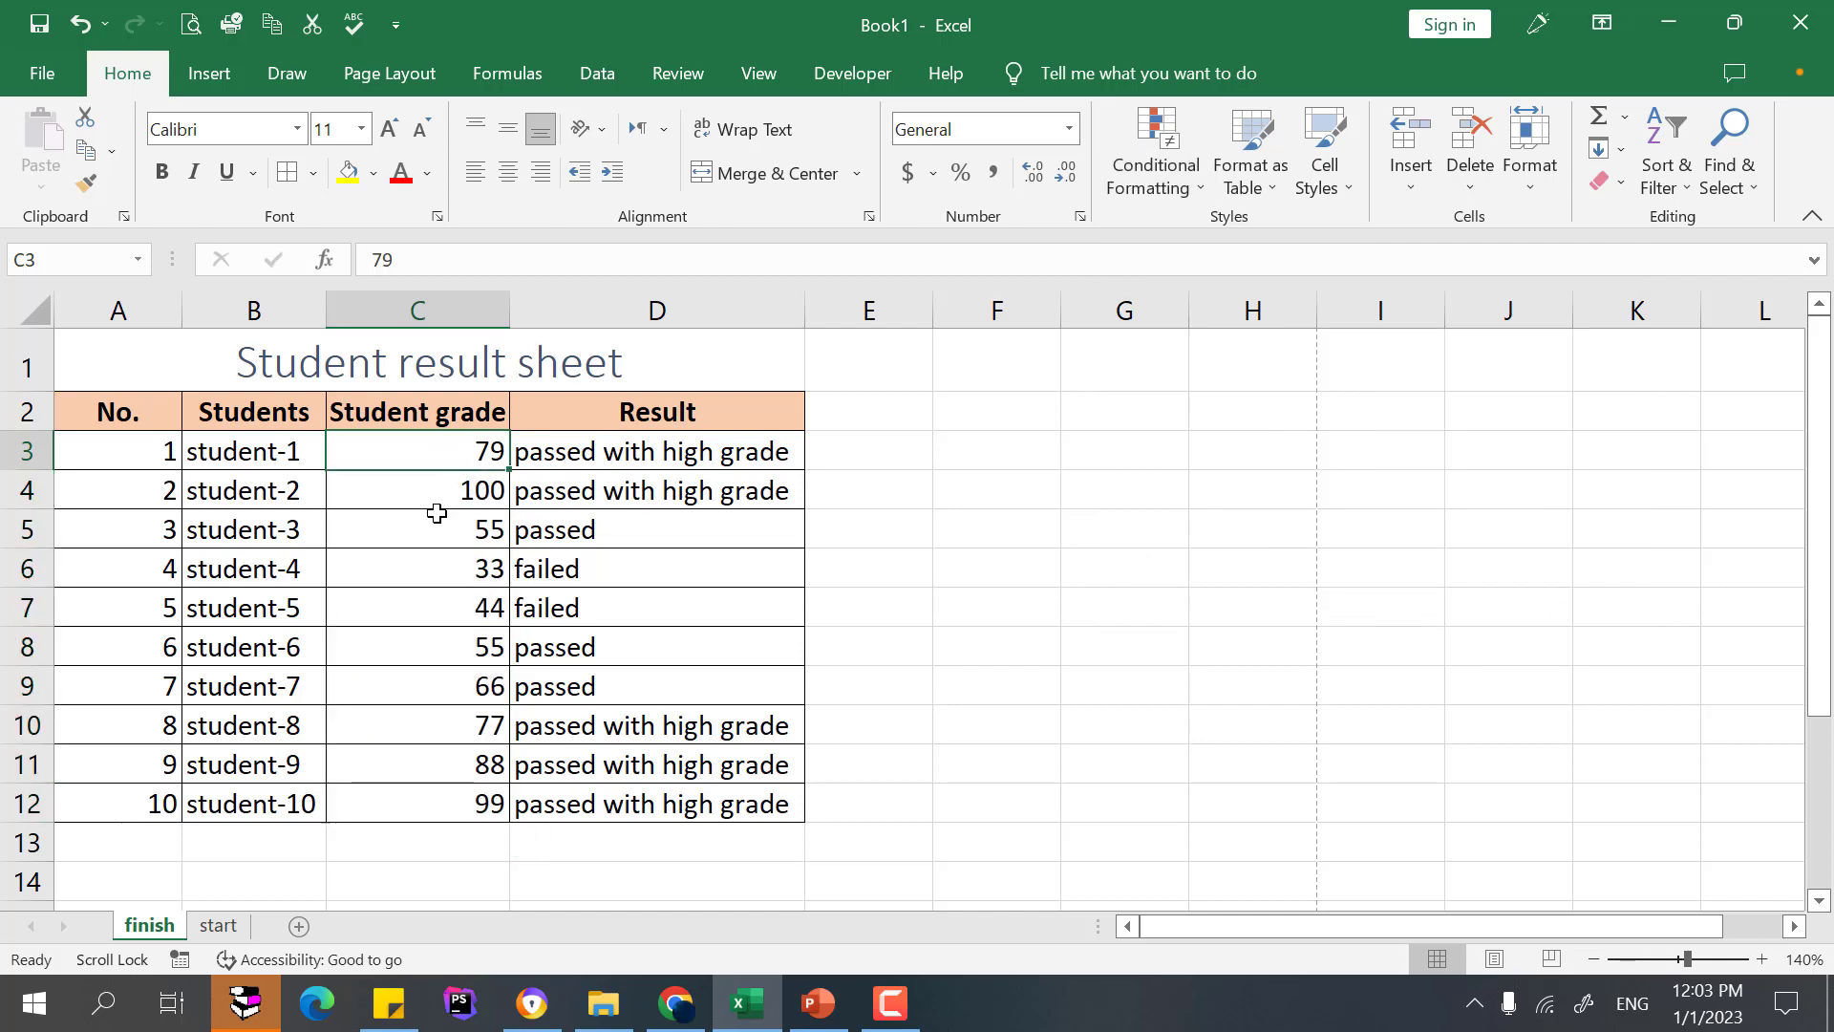
drag(437, 513, 488, 441)
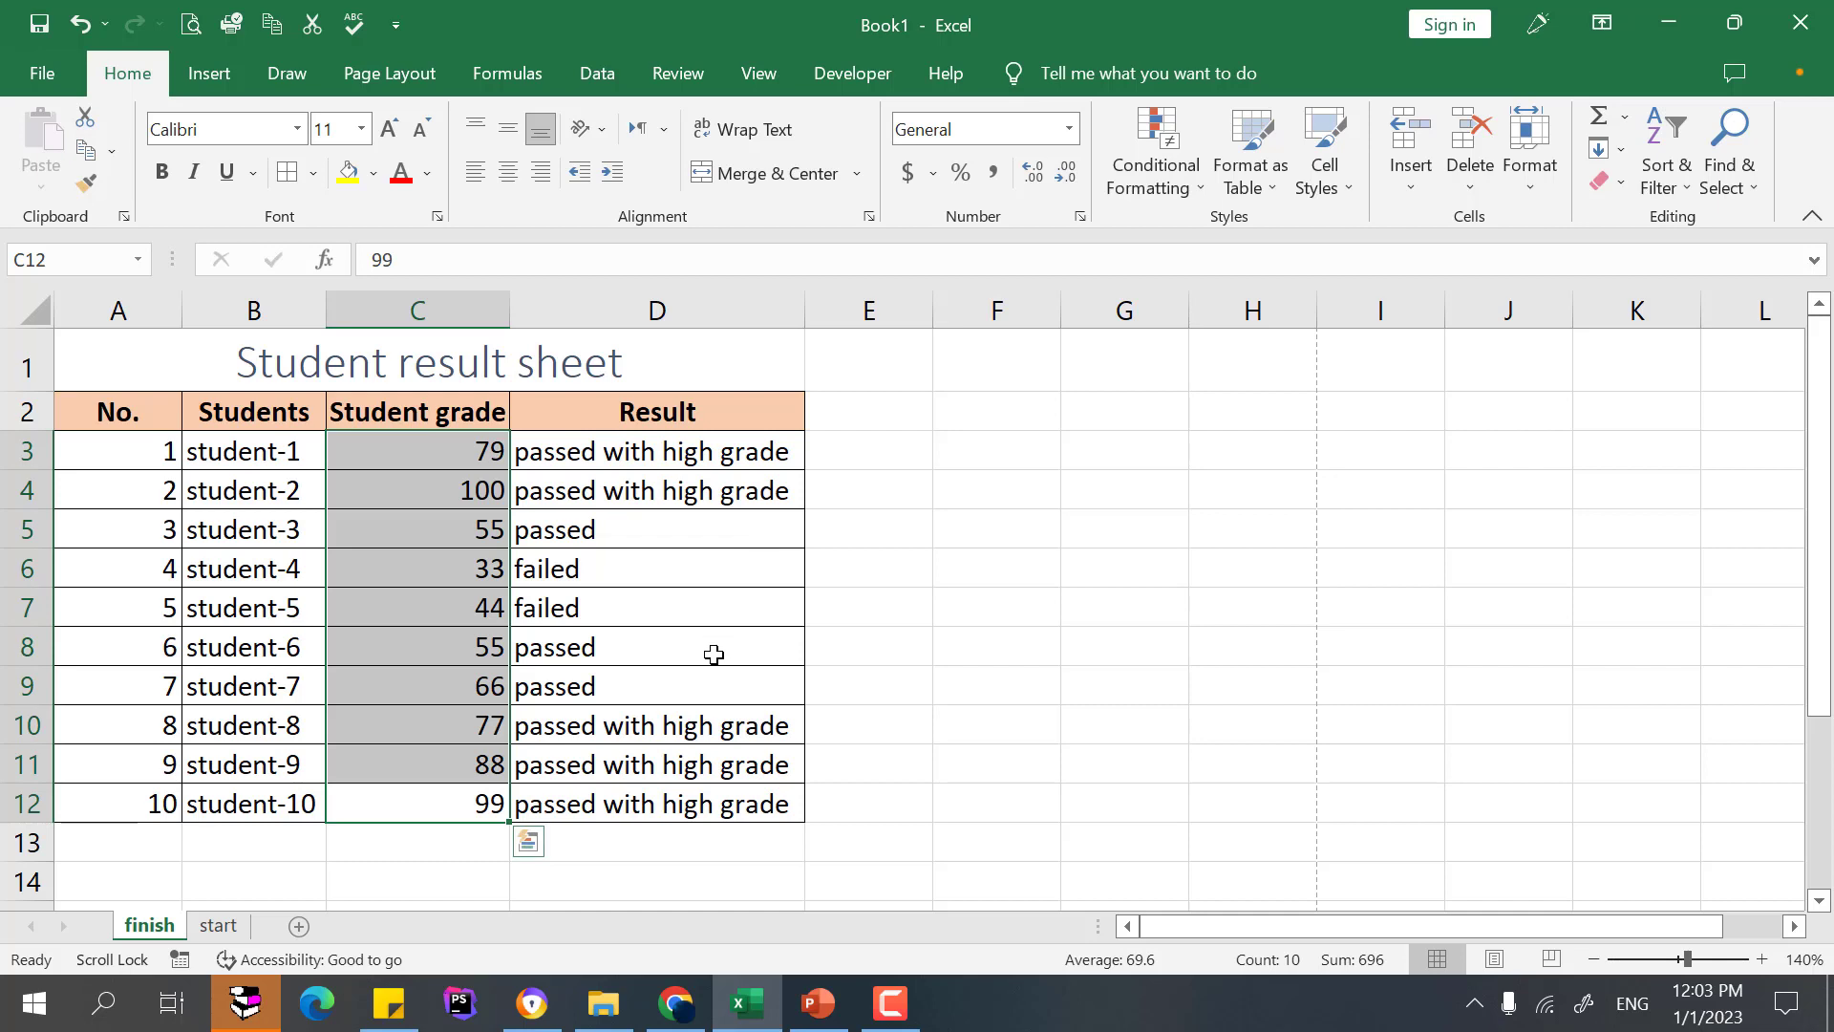
click(1159, 163)
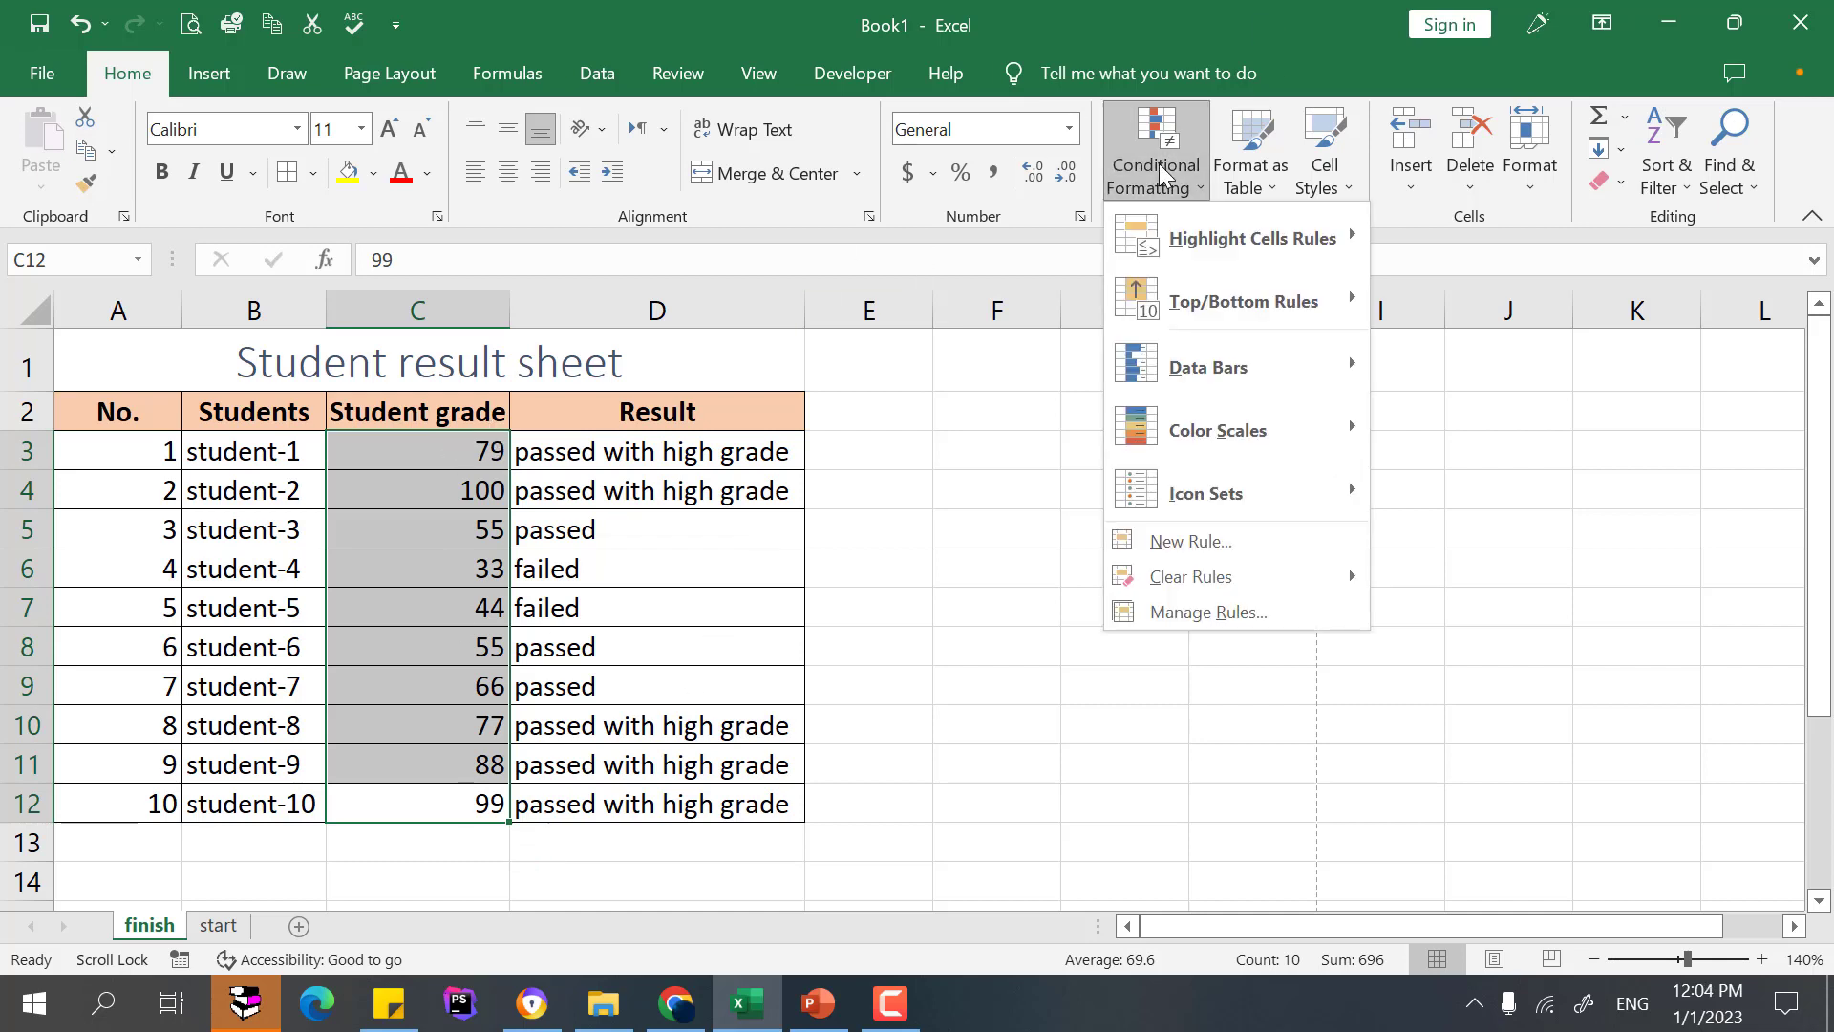
mouse_move(1252, 239)
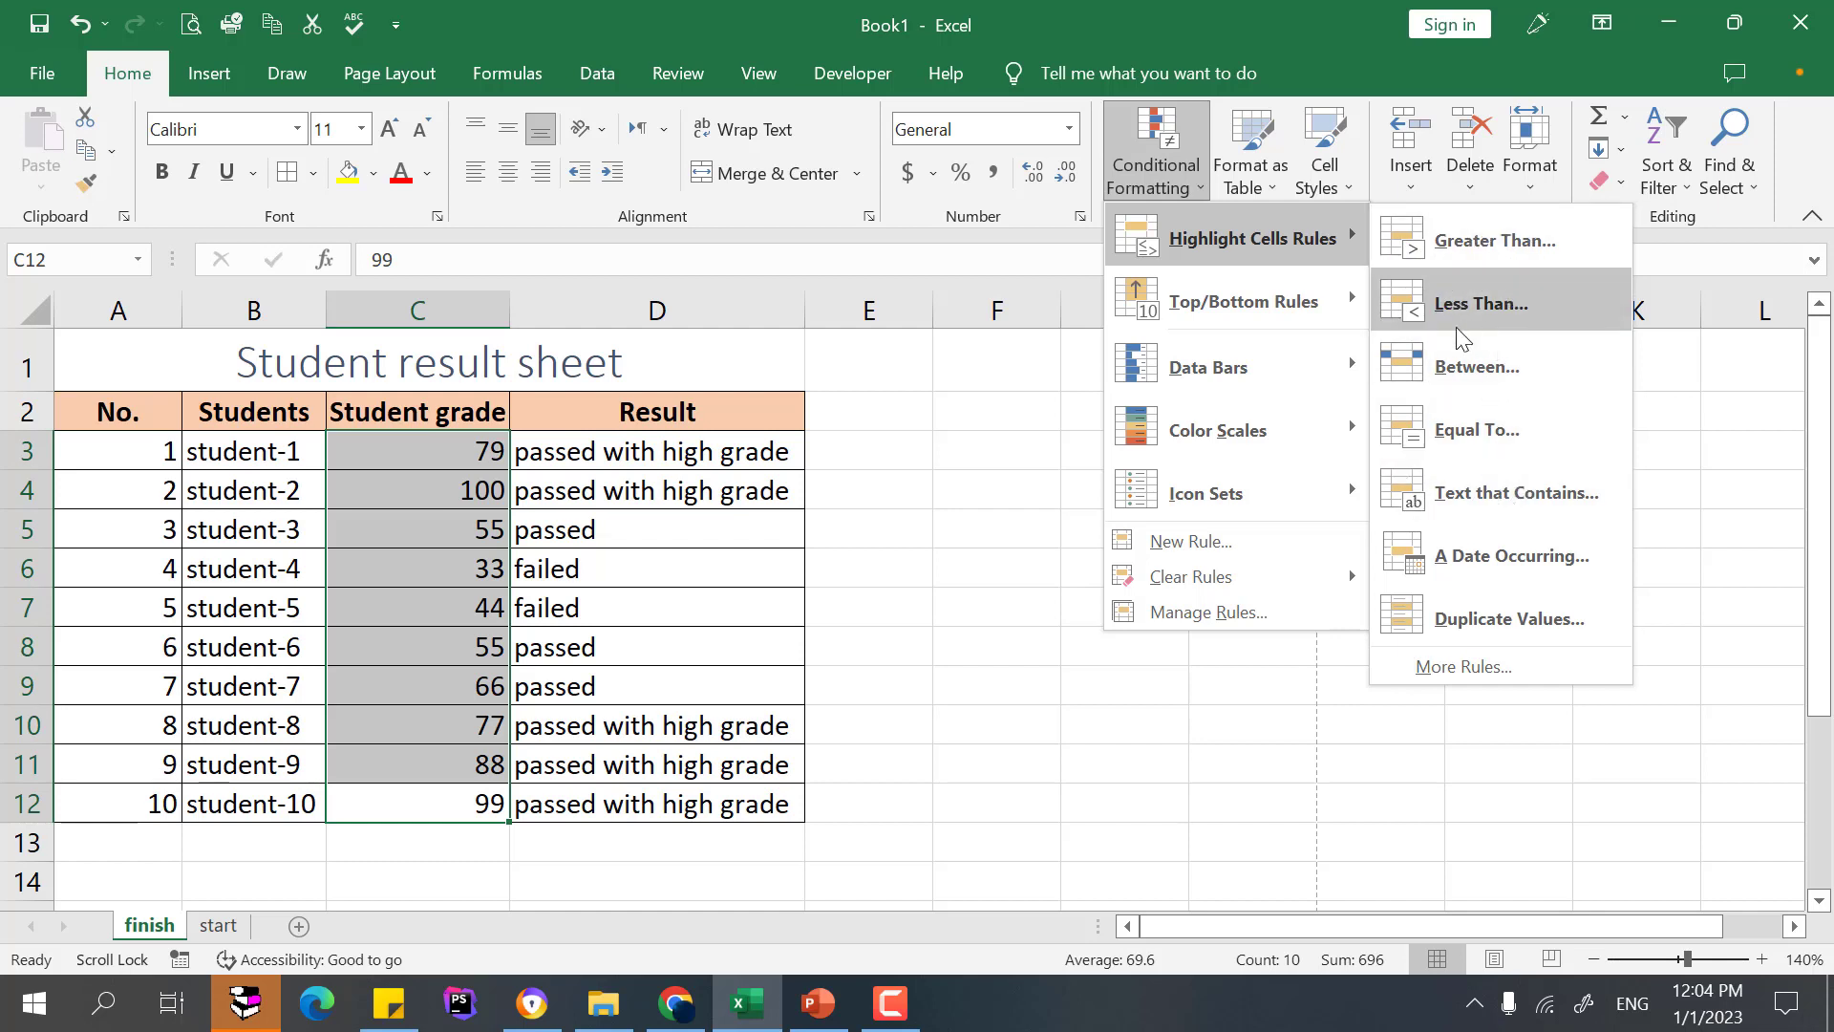
click(1492, 250)
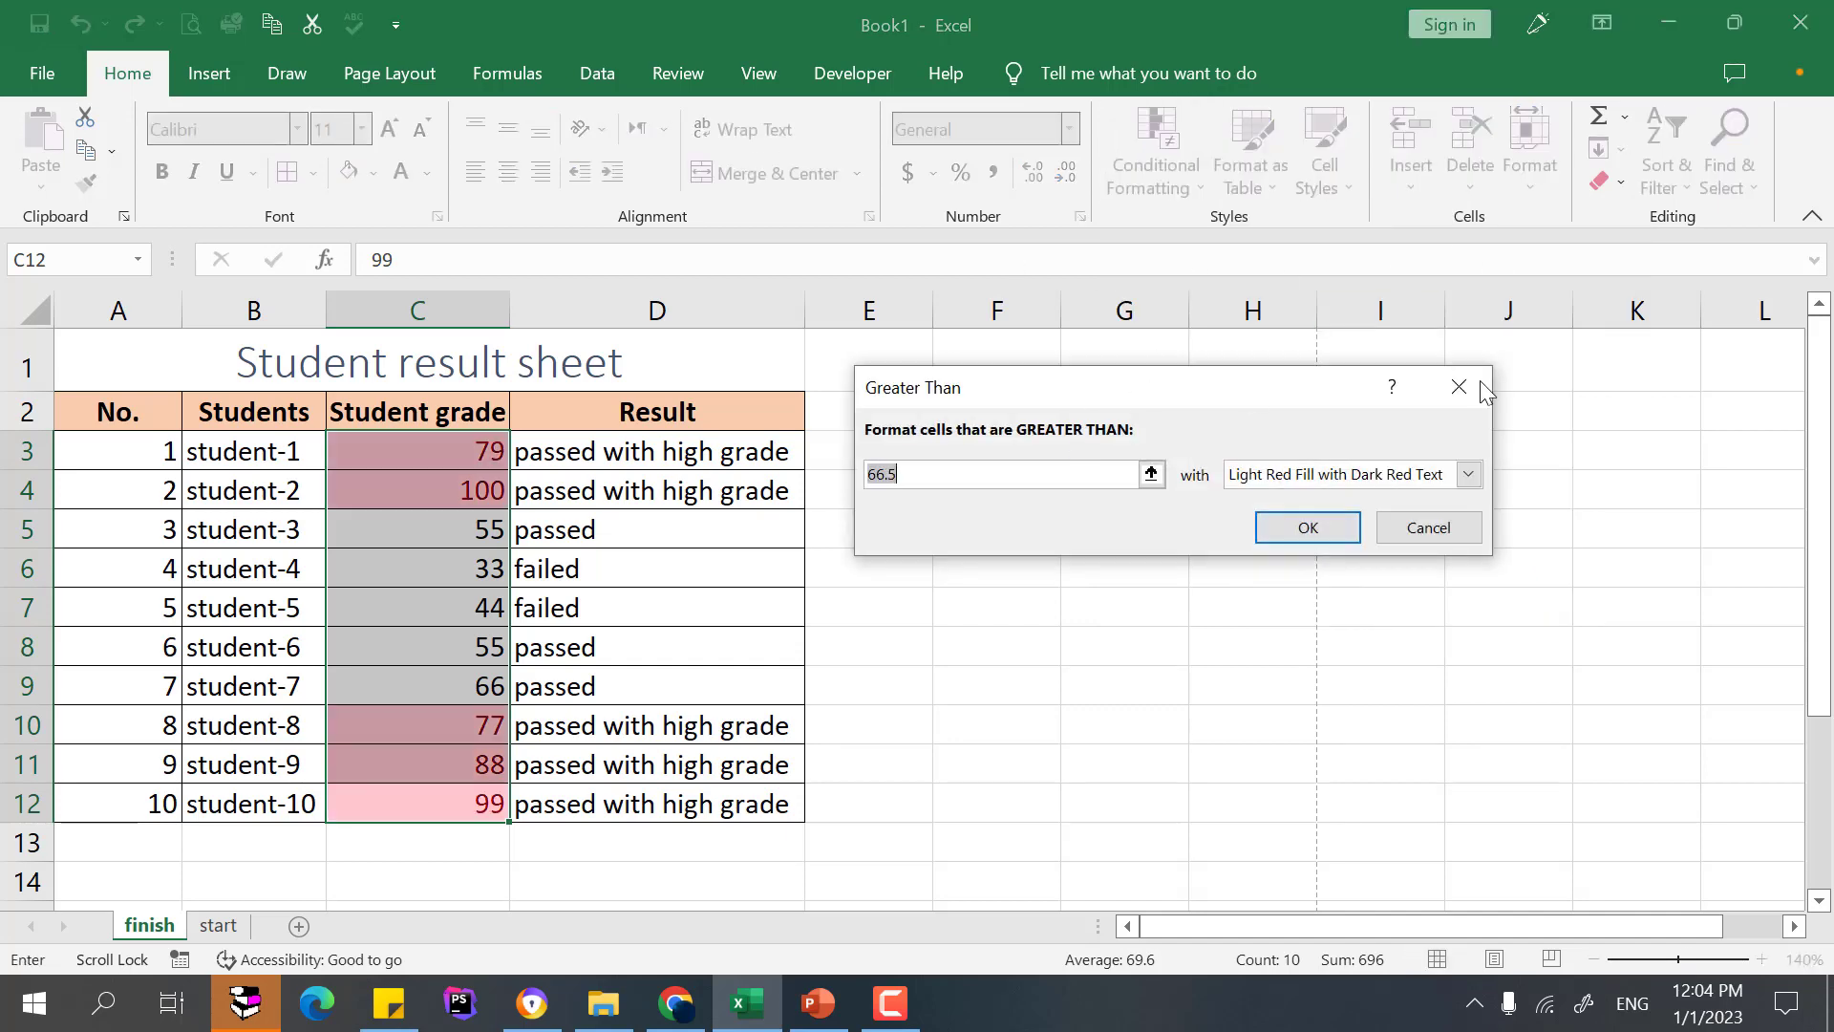
click(1466, 390)
Highlight the student grades in C3:C12 that are less than 55 with Light Red Fill with Dark Red Text.
click(1160, 158)
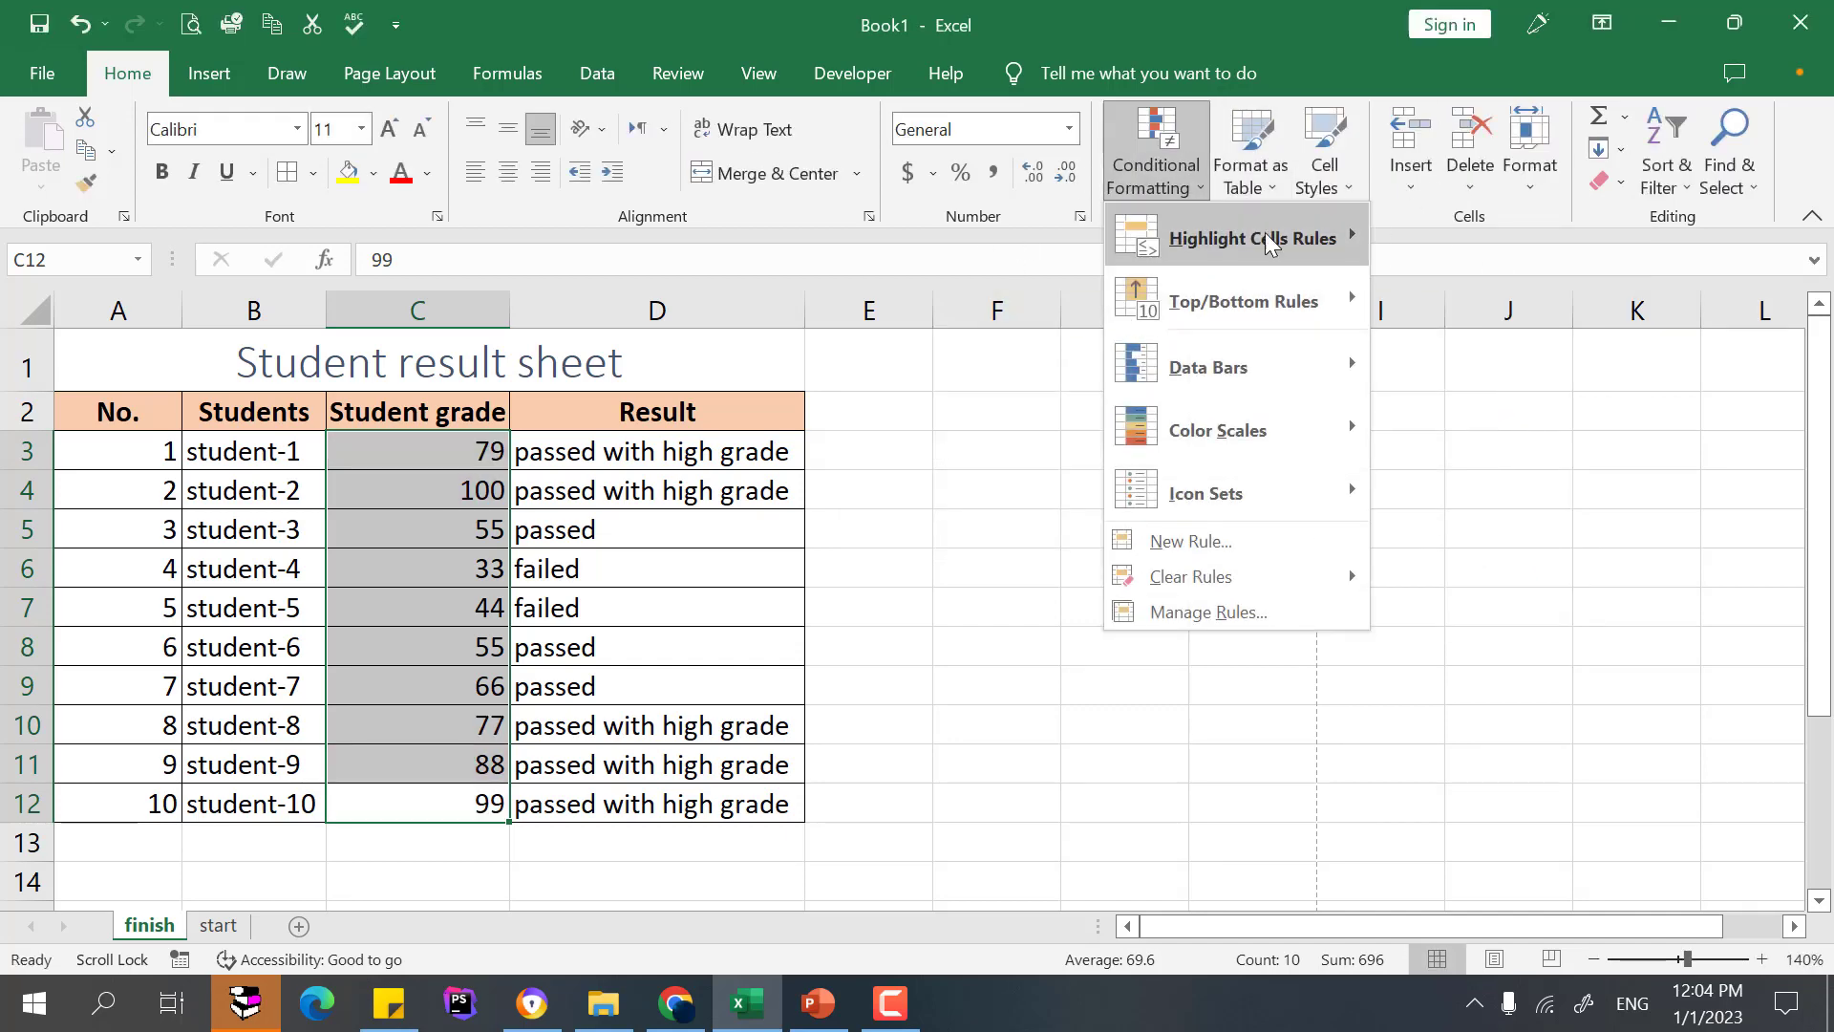
click(1479, 300)
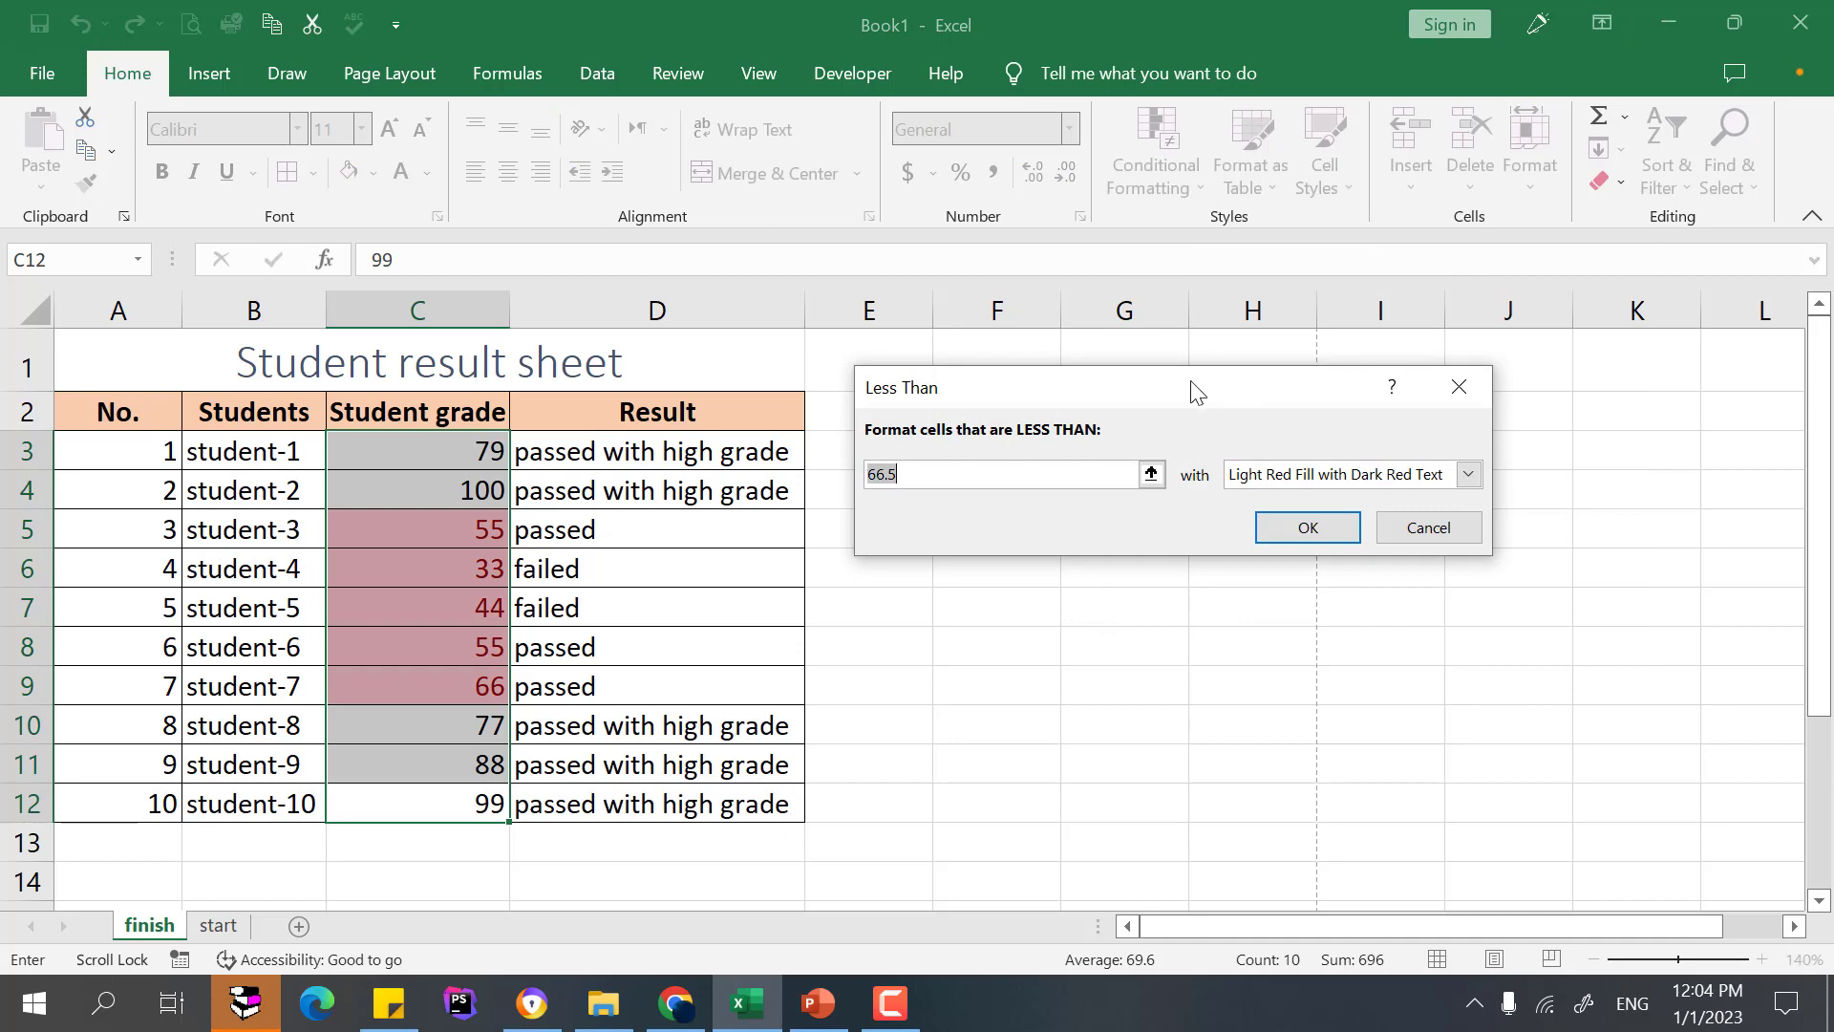
drag(1215, 405, 1319, 158)
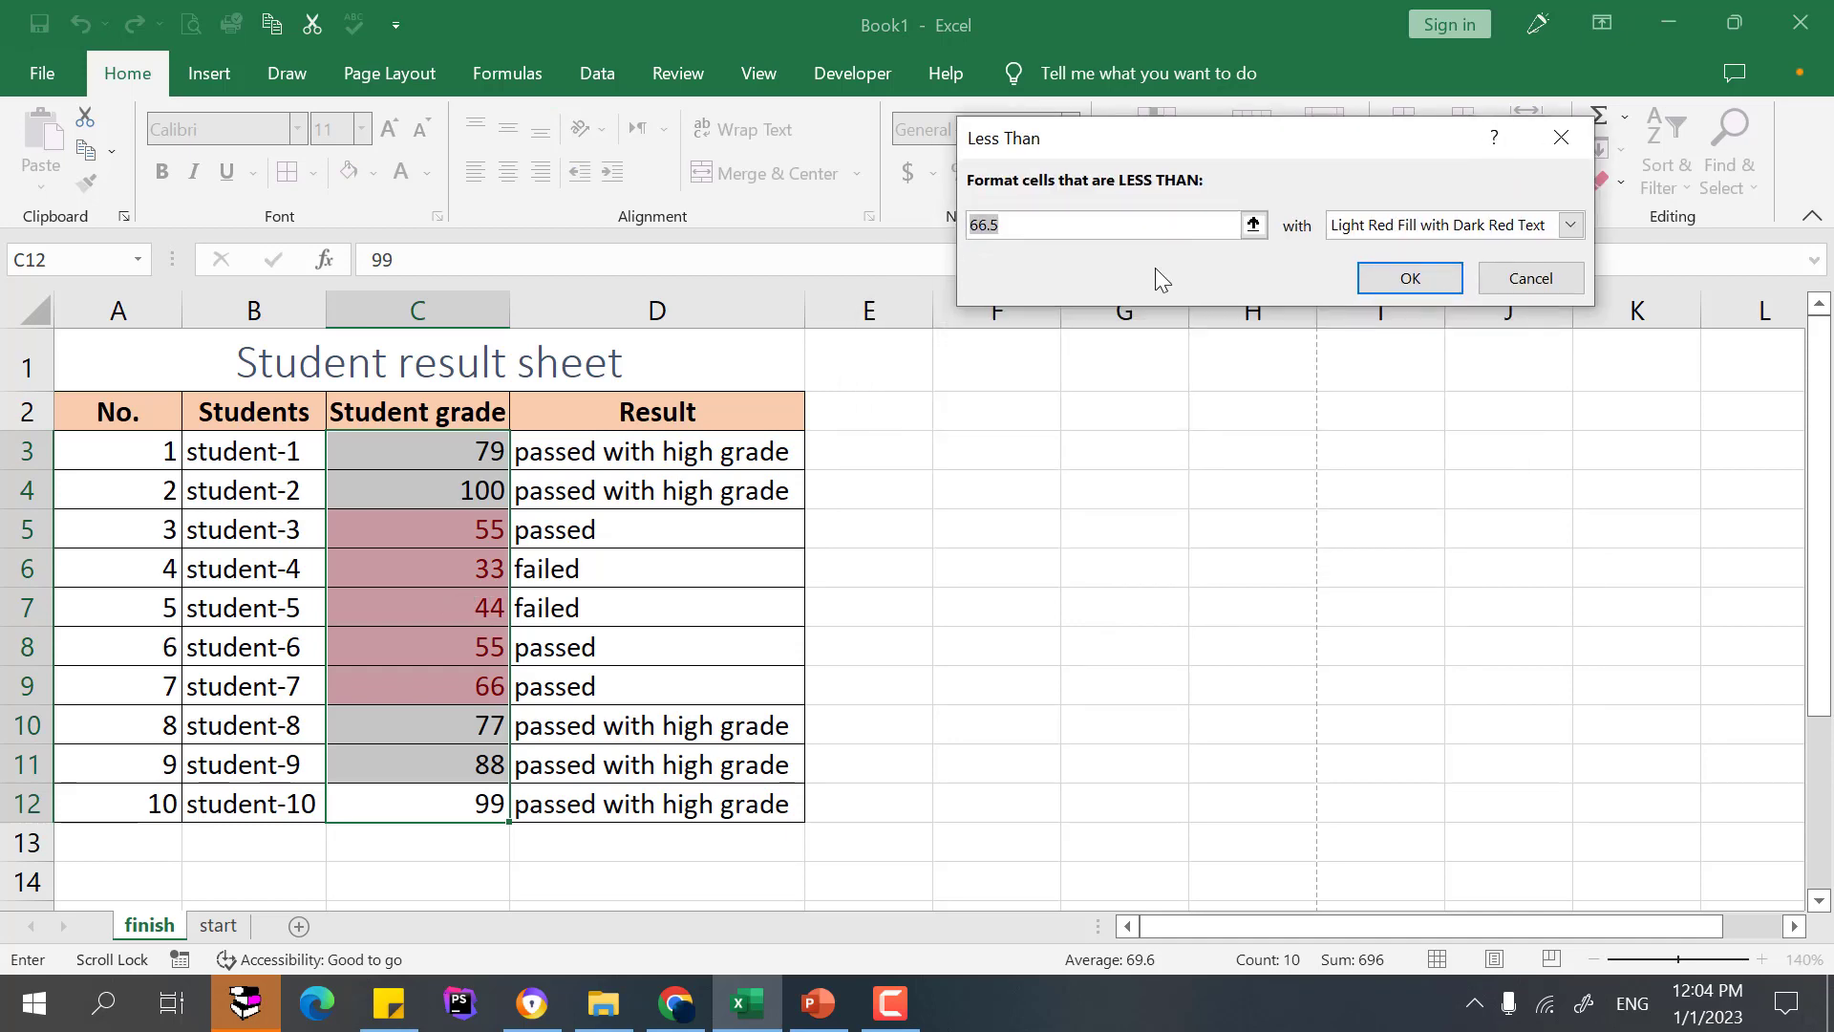
click(1094, 236)
key(BackSpace)
key(BackSpace)
key(BackSpace)
text(5)
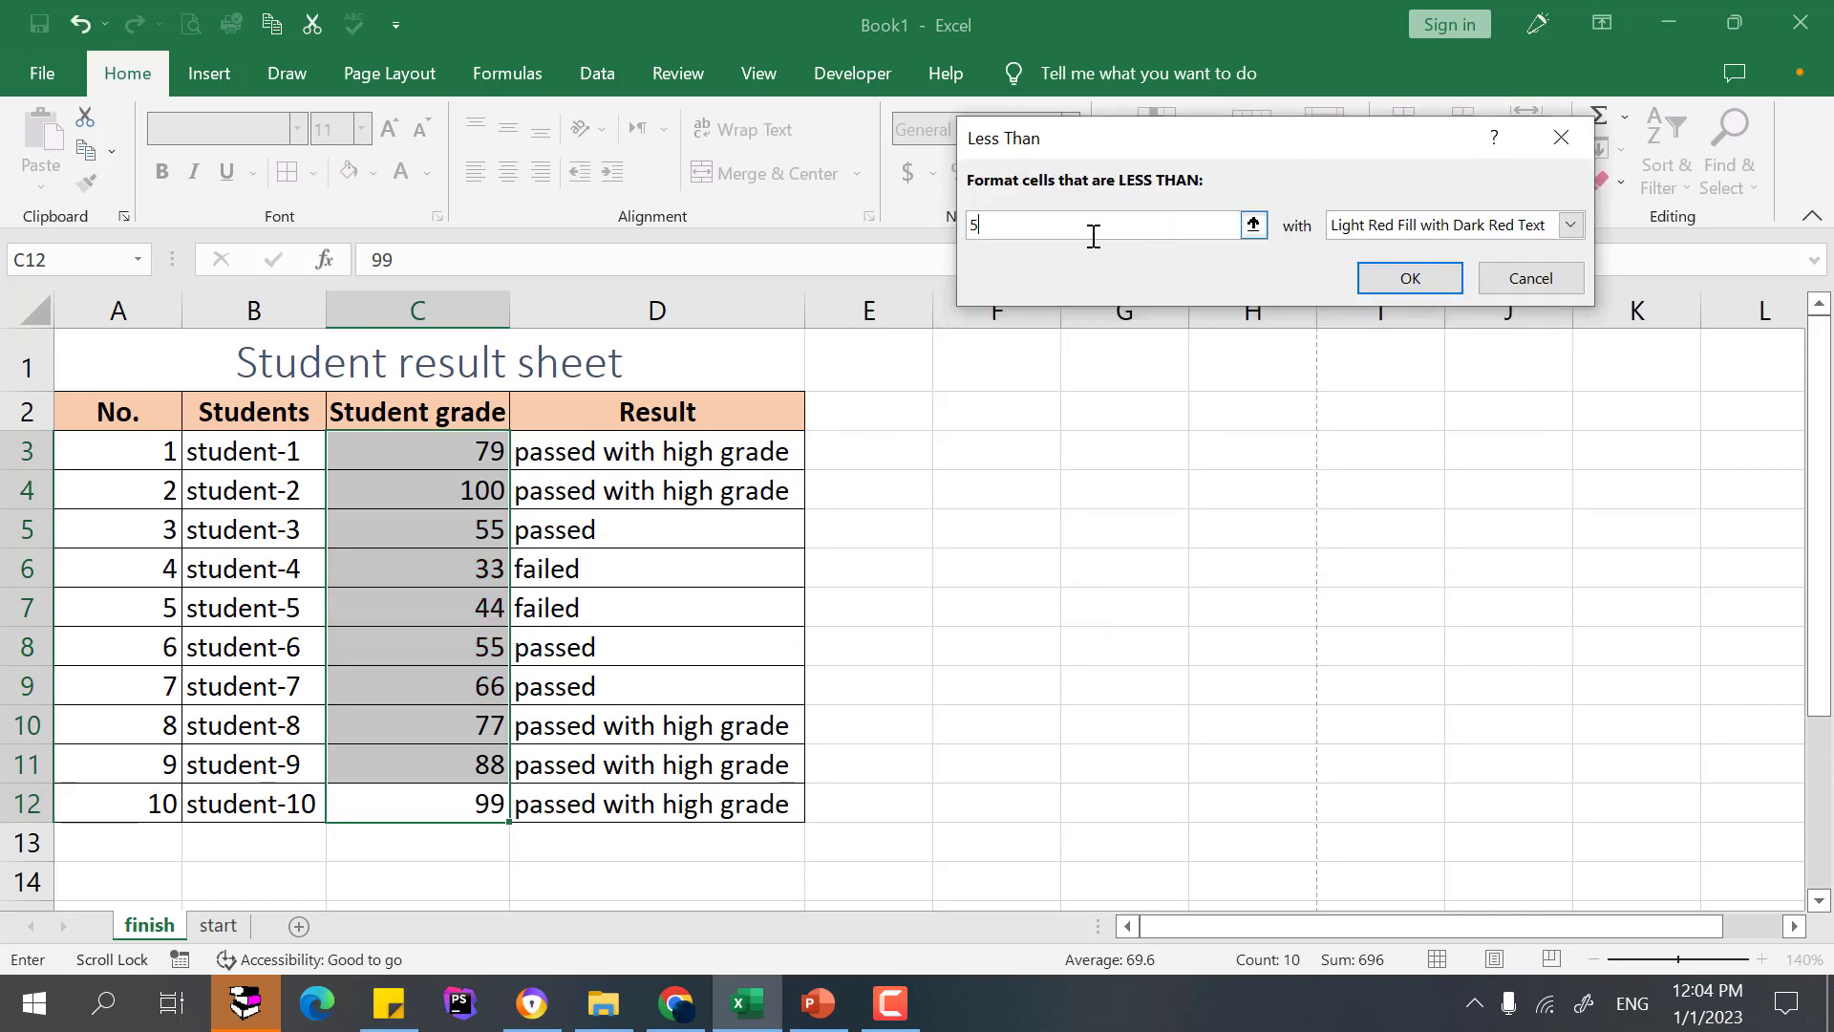
text(5)
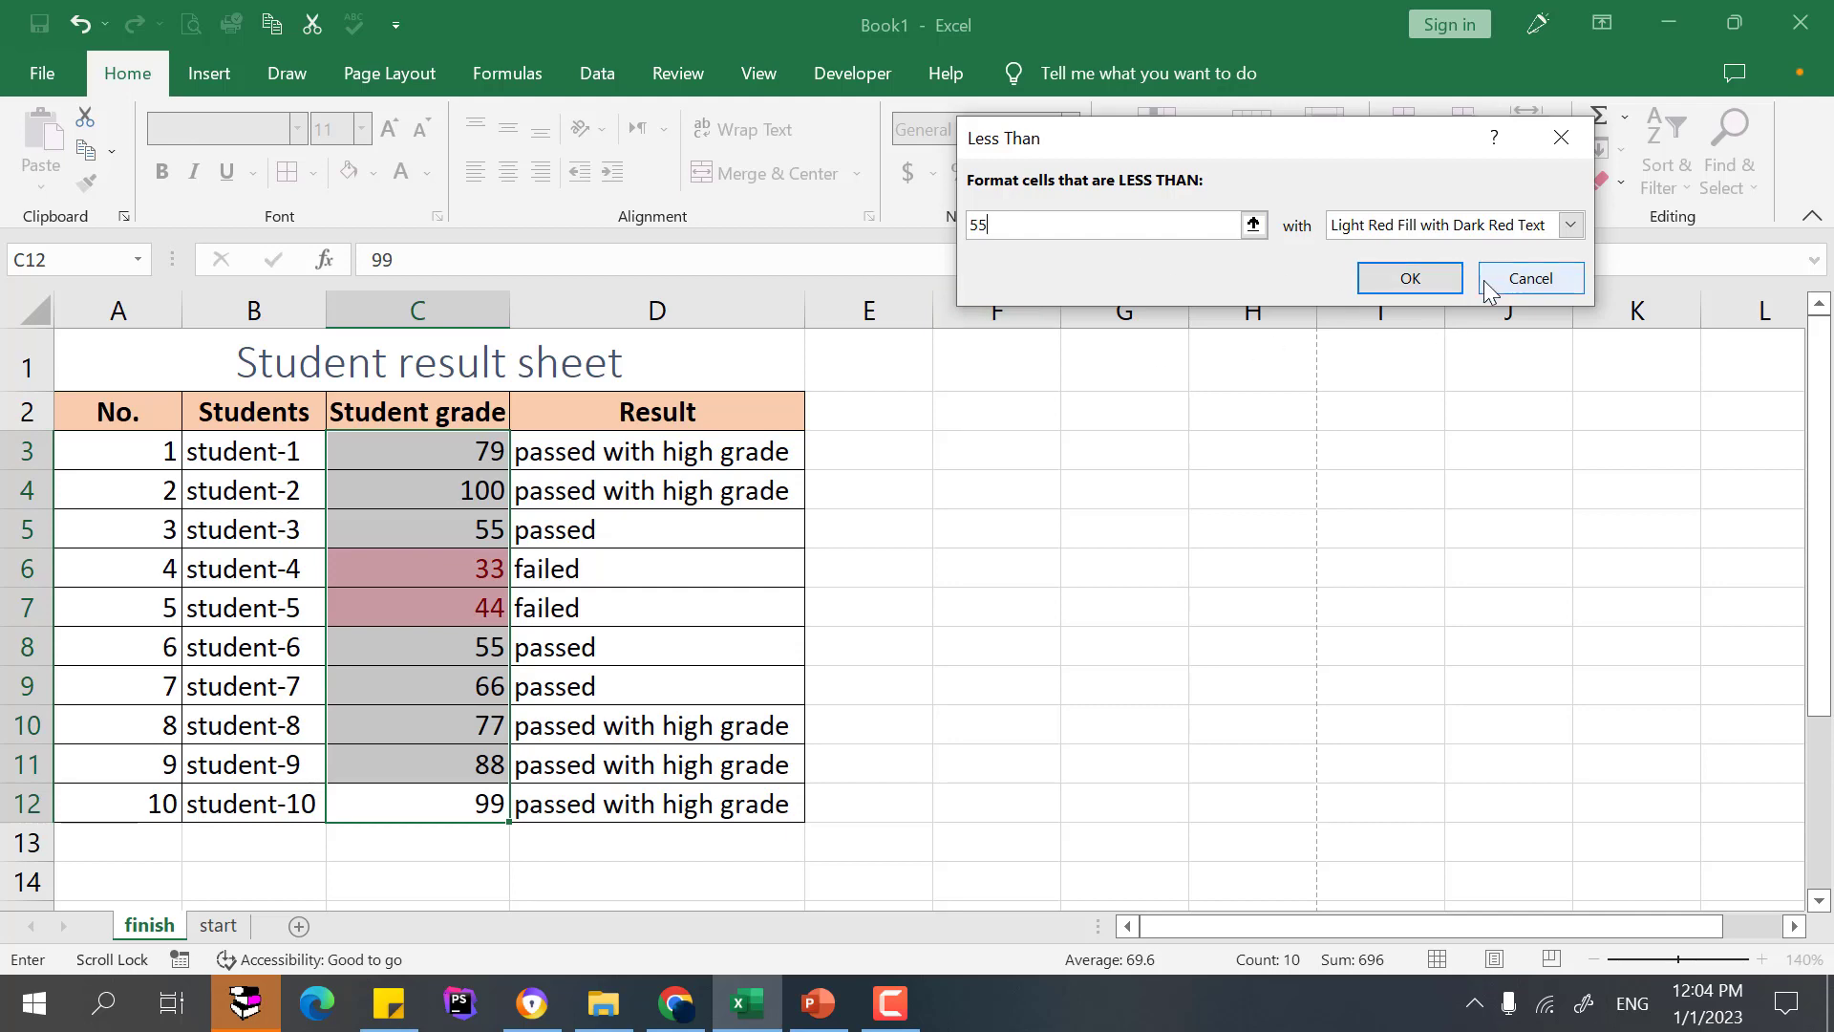
click(1375, 278)
click(641, 711)
drag(475, 445, 403, 805)
click(468, 604)
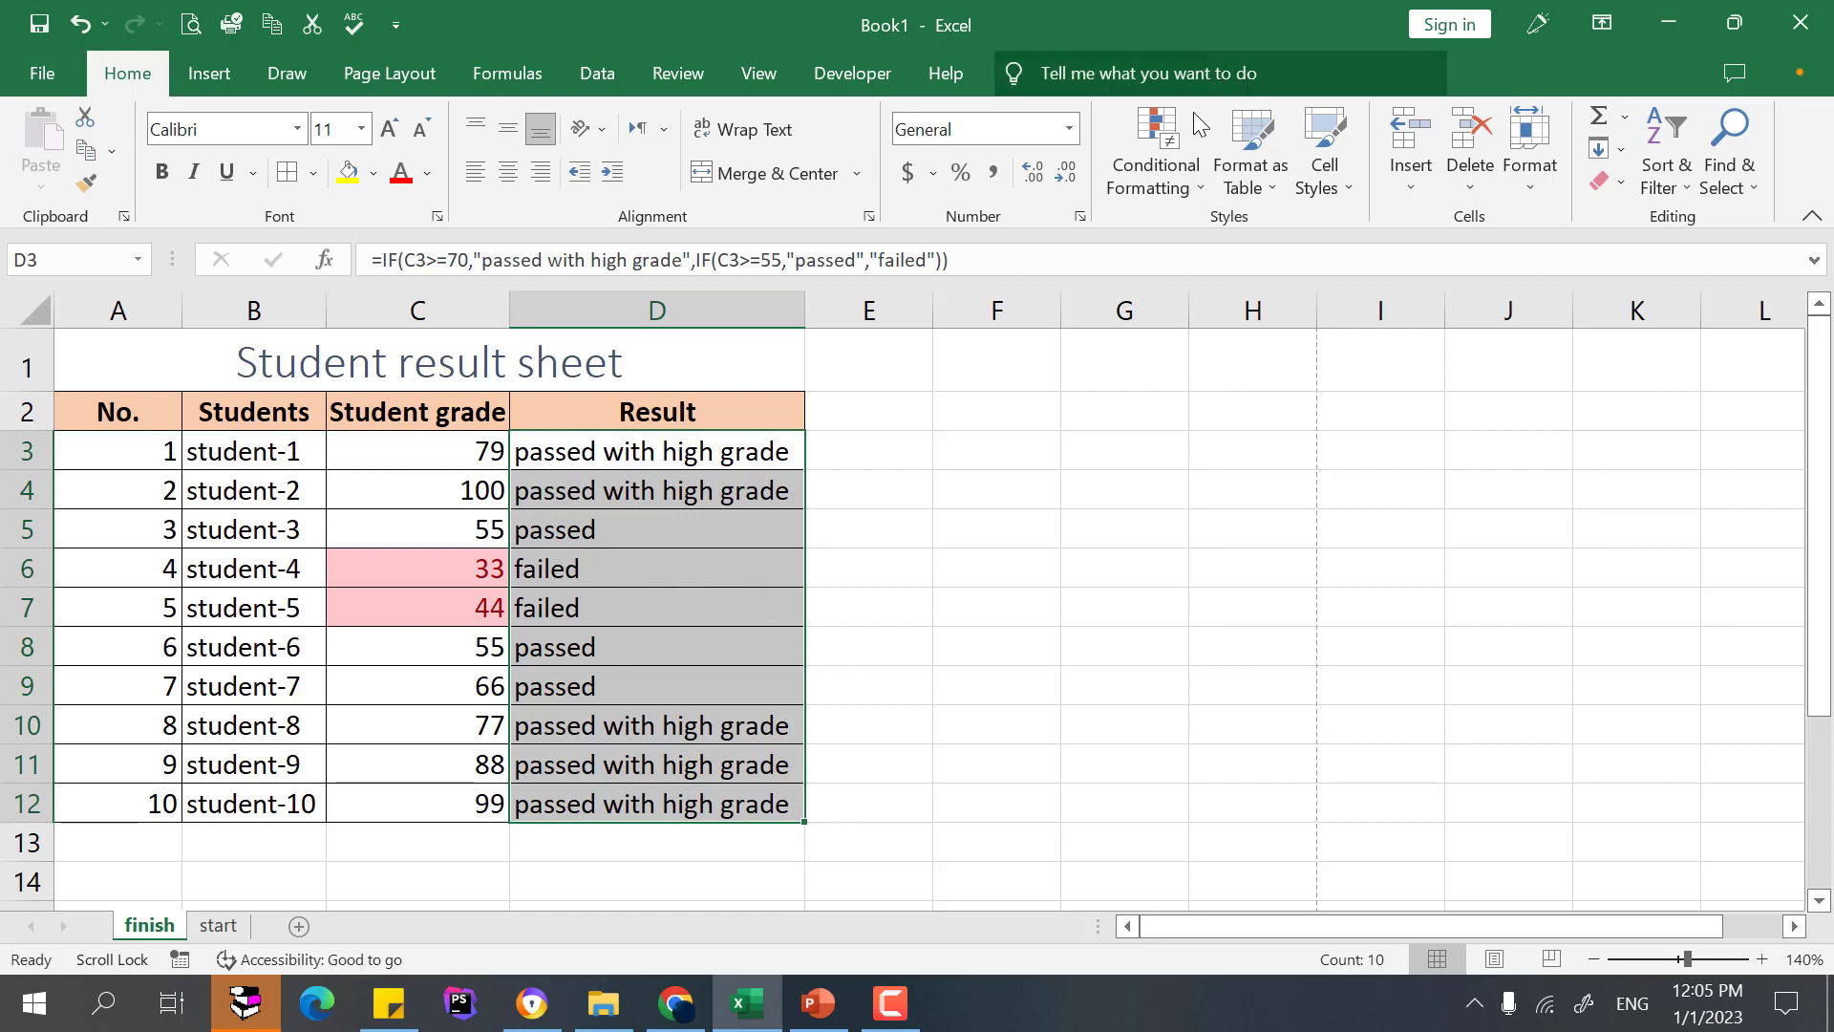
Set up a Text That Contains highlighting rule for "failed" on the results in D3:D12.
click(1184, 143)
mouse_move(1209, 249)
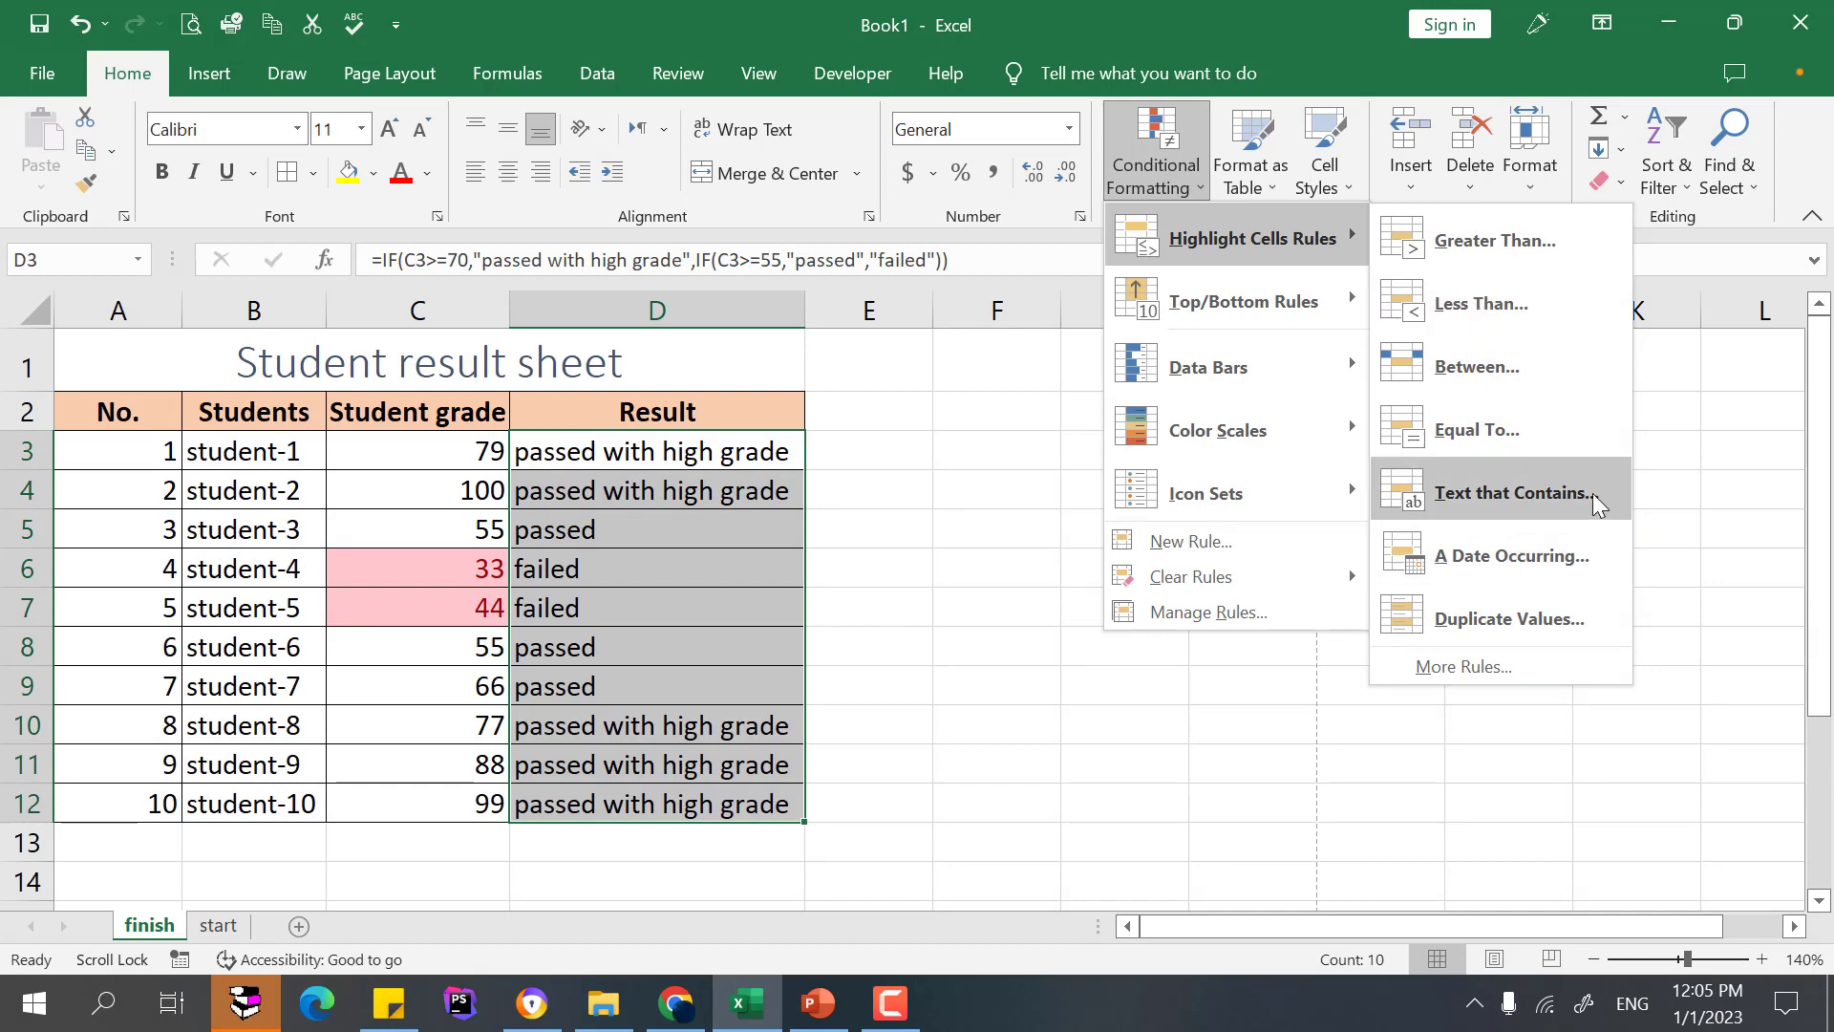
click(1518, 491)
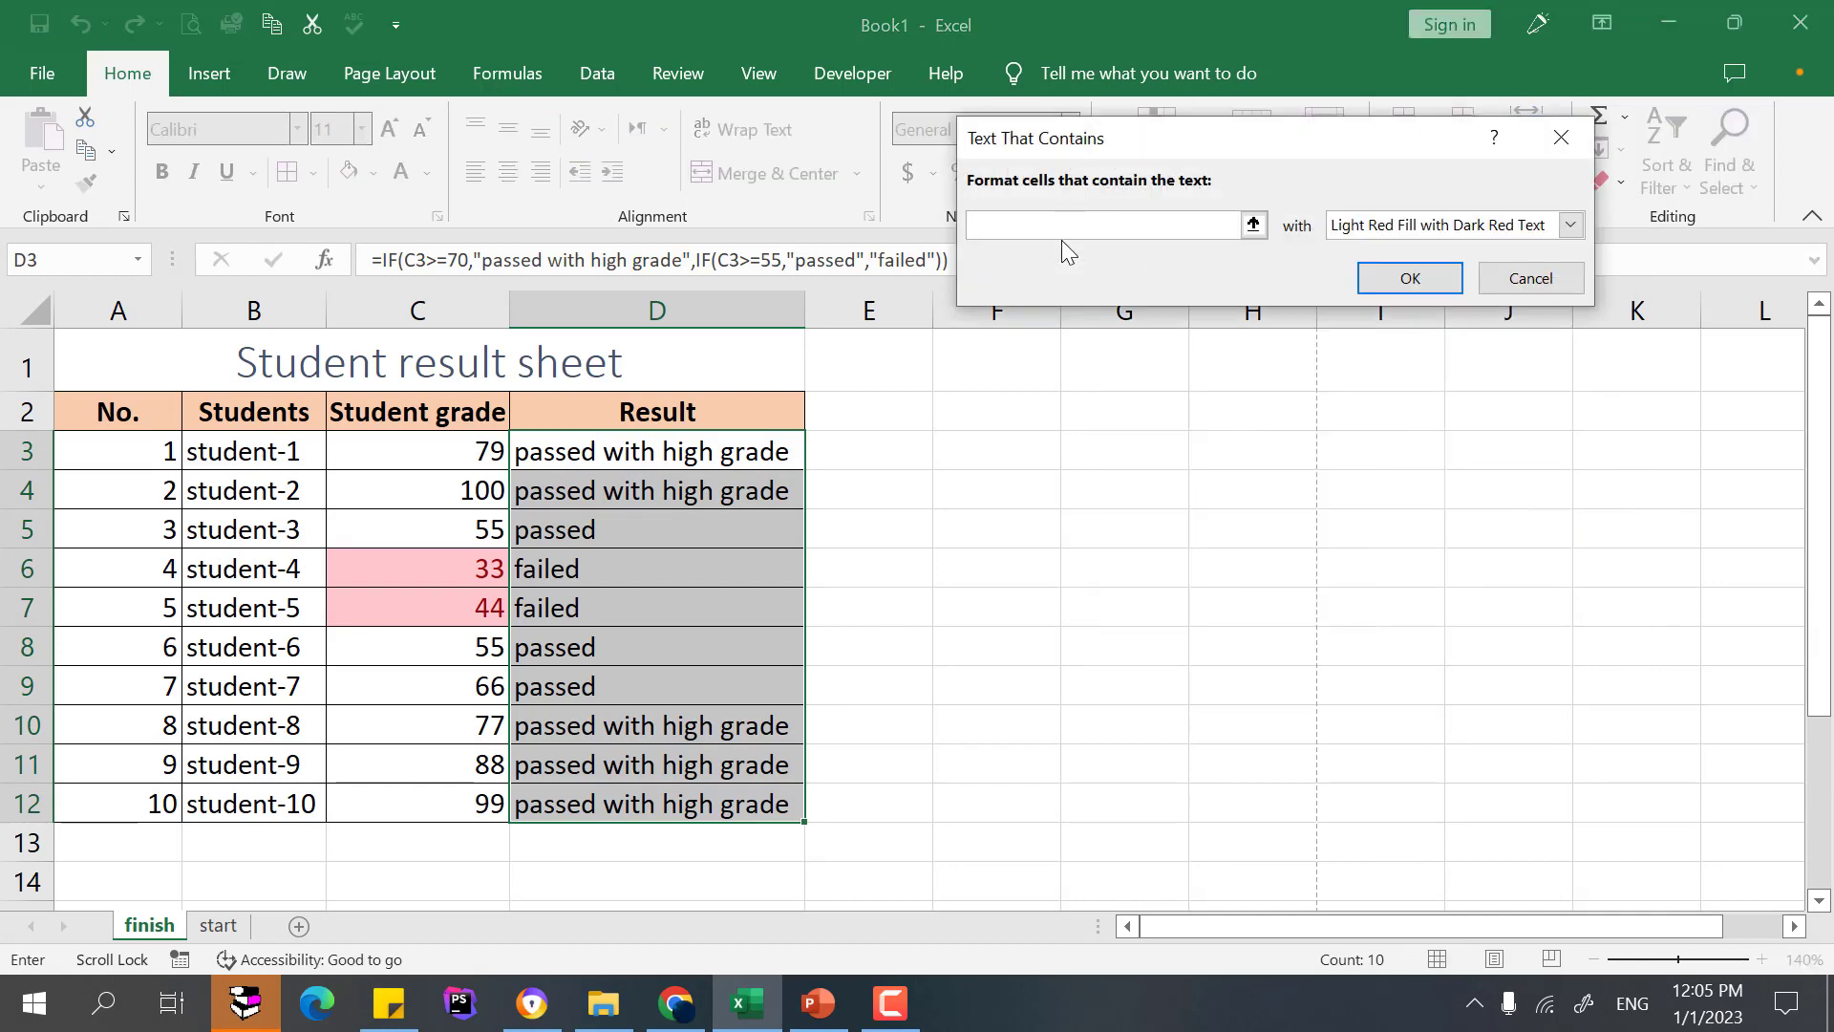
text(f)
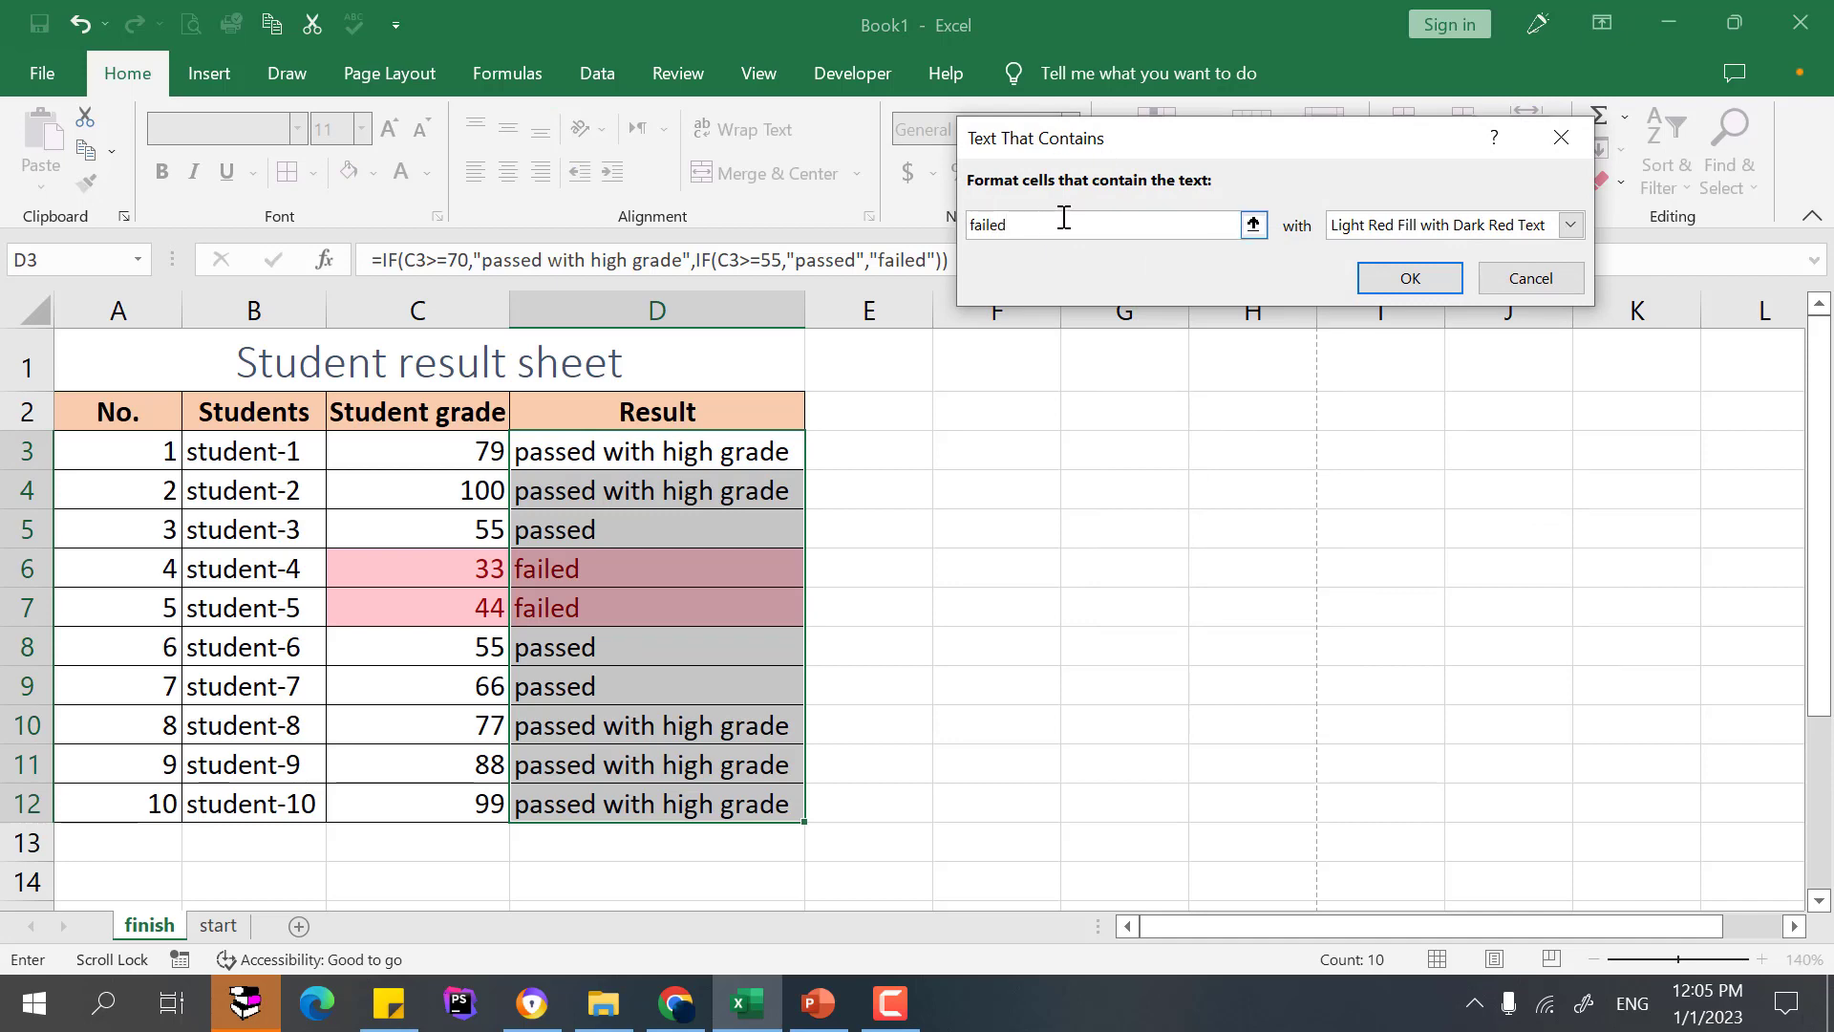
text(ailed)
Try the Red Border and Green Fill with Dark Green Text formats on the "failed" text rule.
click(1528, 226)
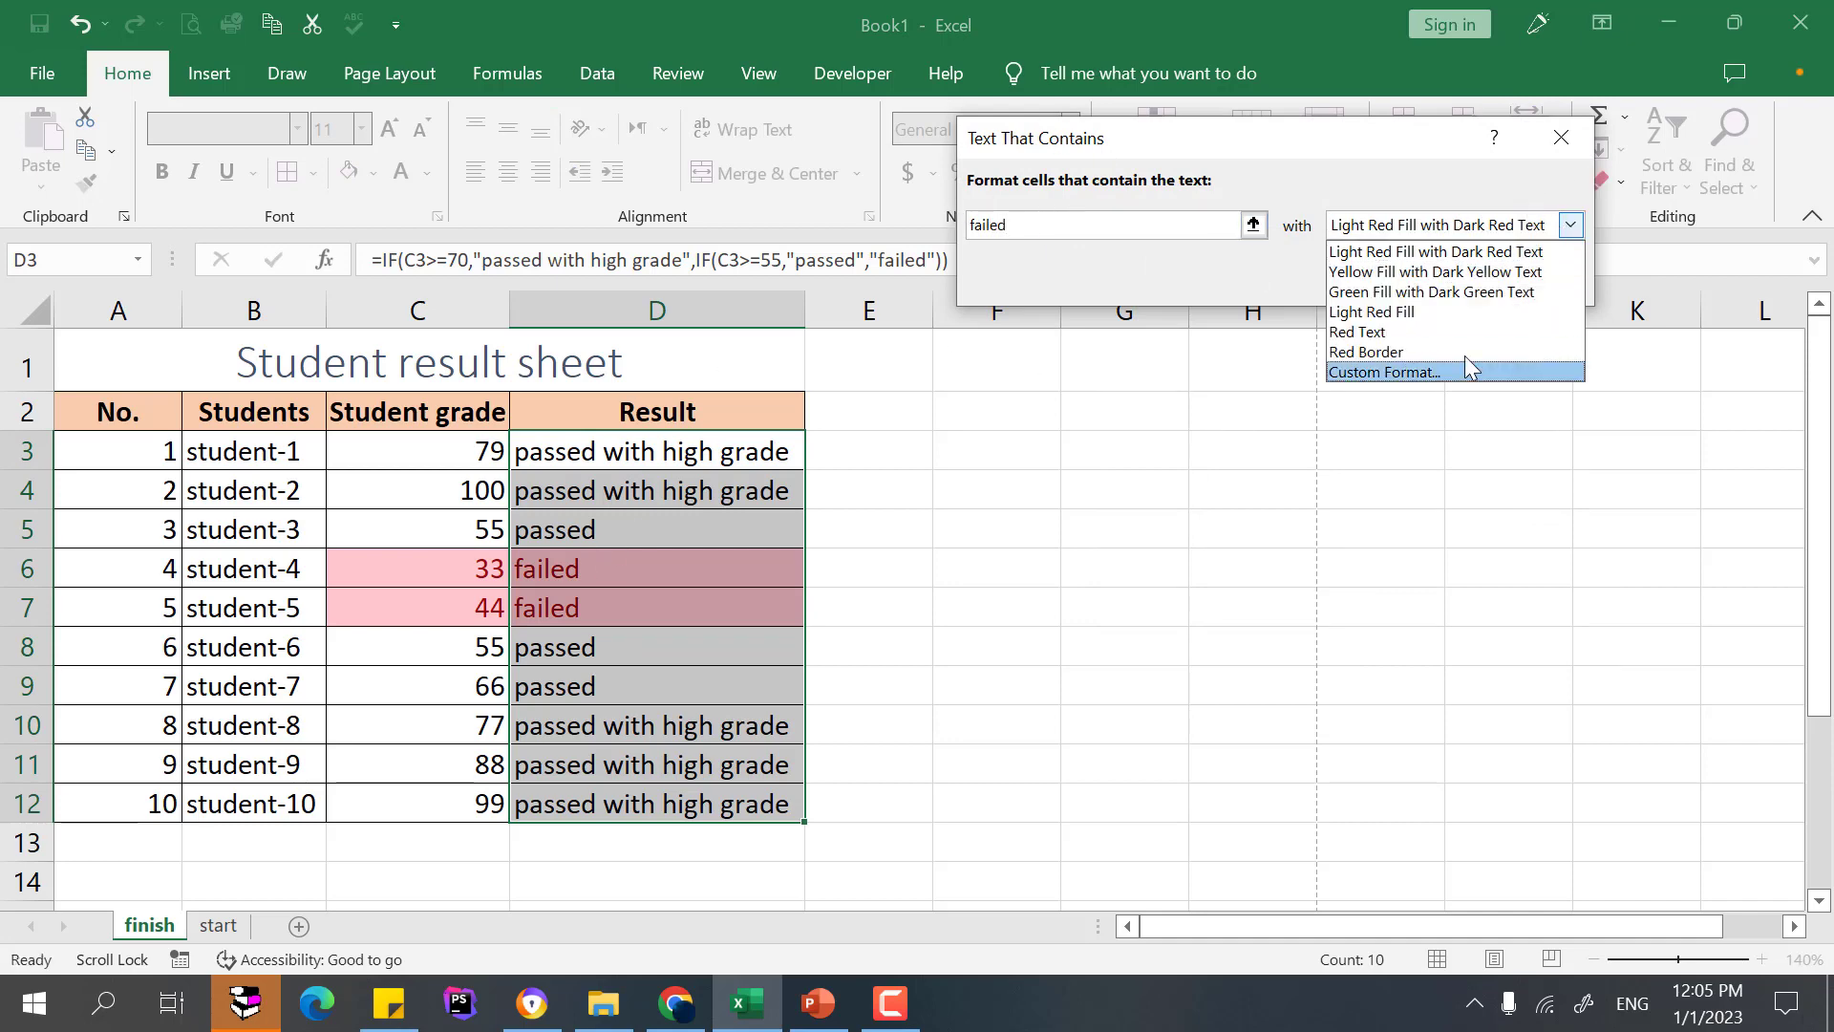
click(1461, 353)
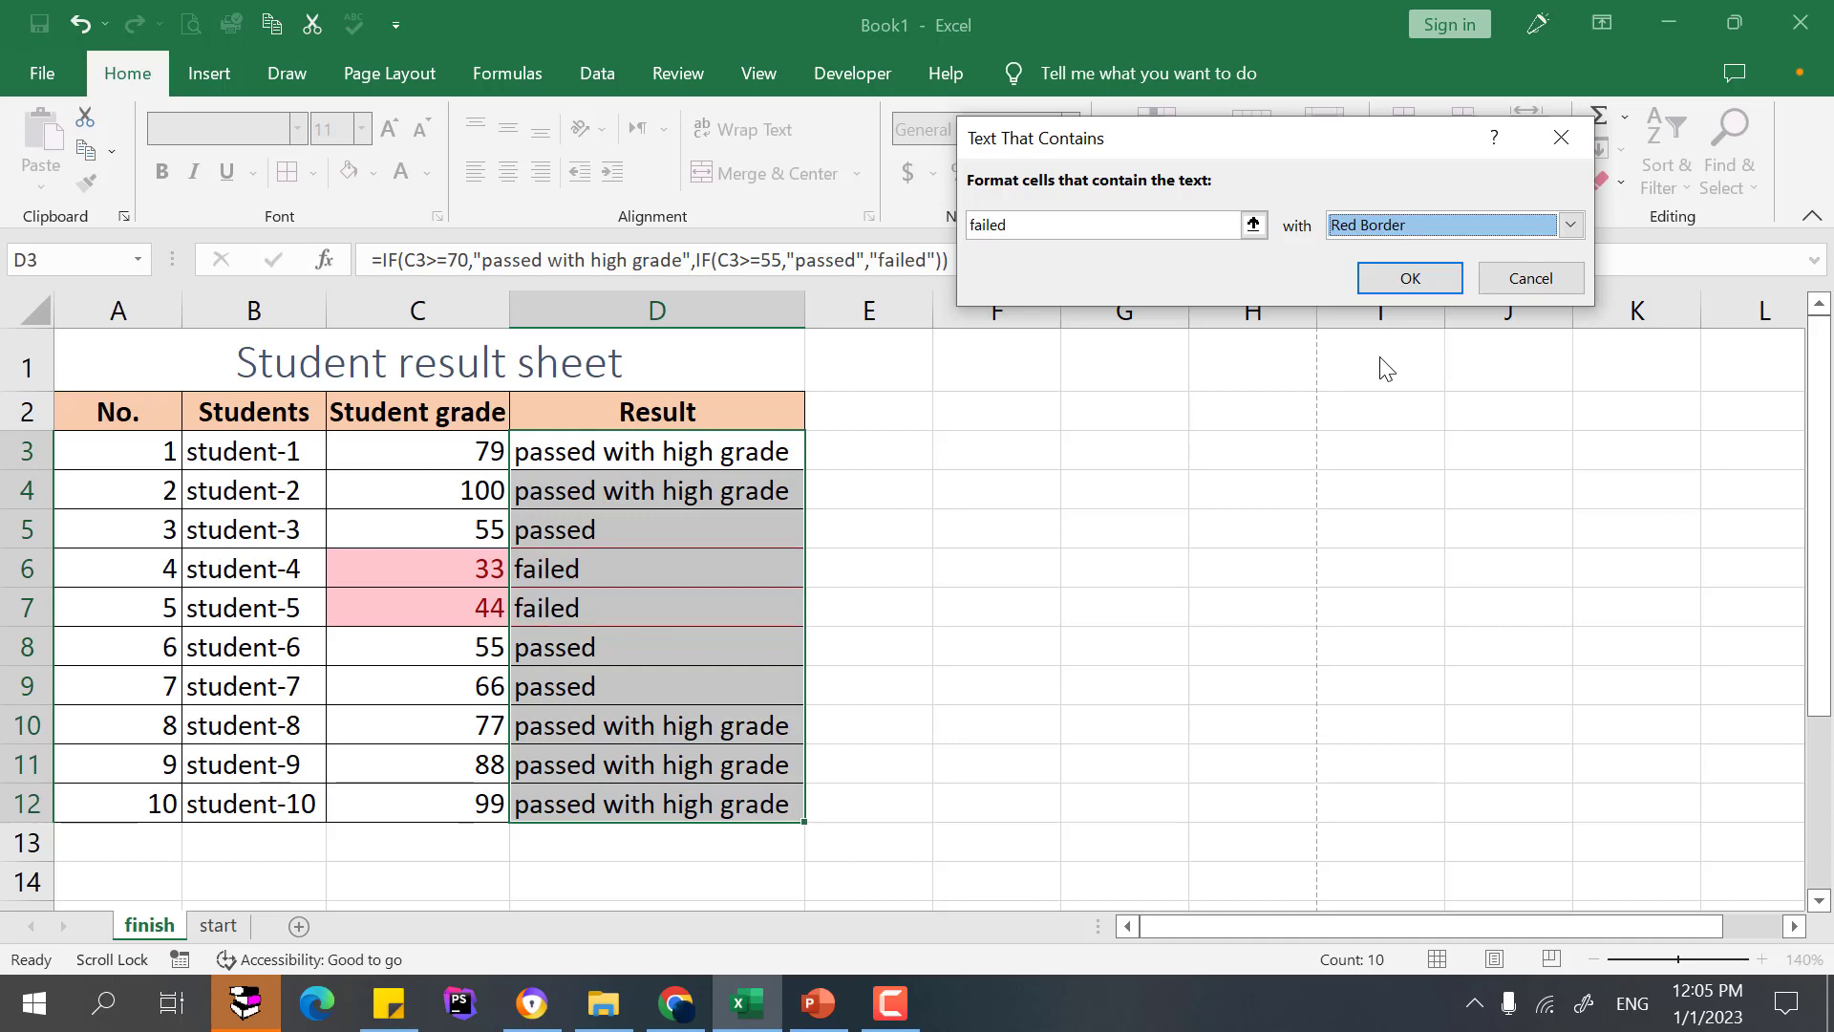
click(1548, 226)
click(1429, 292)
Apply the "failed" text rule with Light Red Fill with Dark Red Text, and select the two failed students' rows A6:D7.
click(1571, 226)
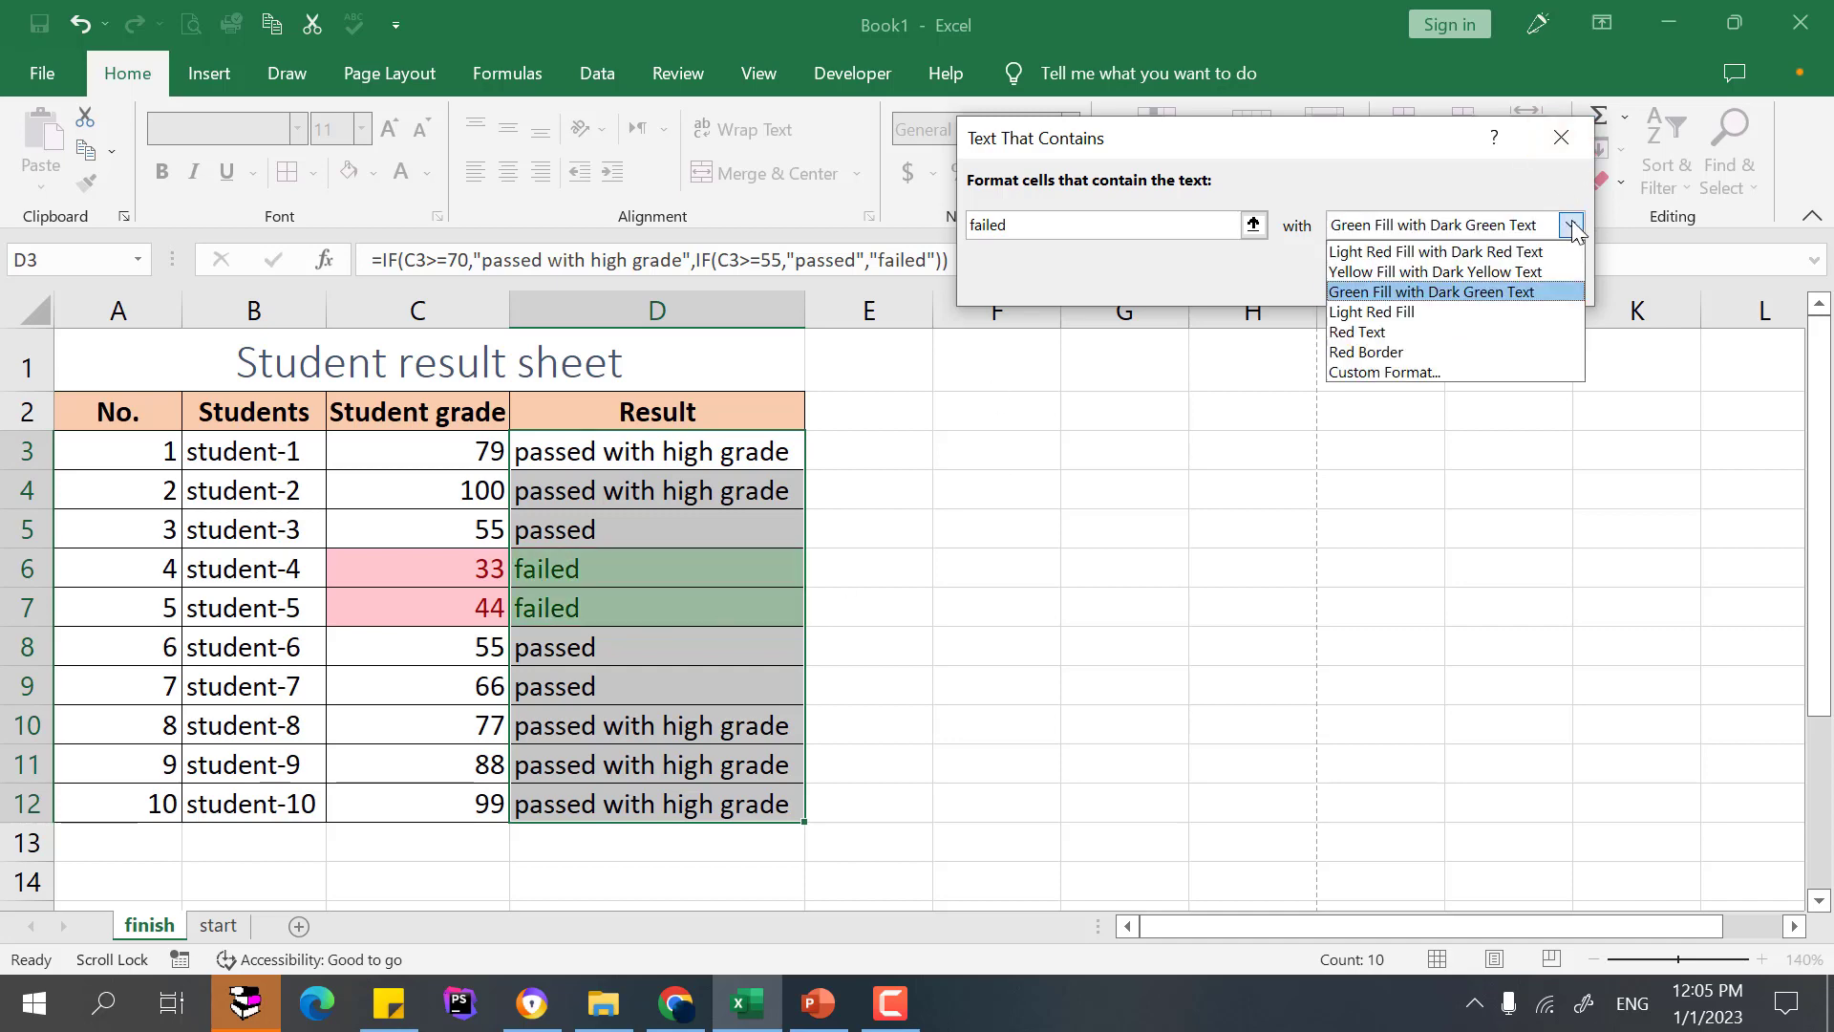
click(1430, 252)
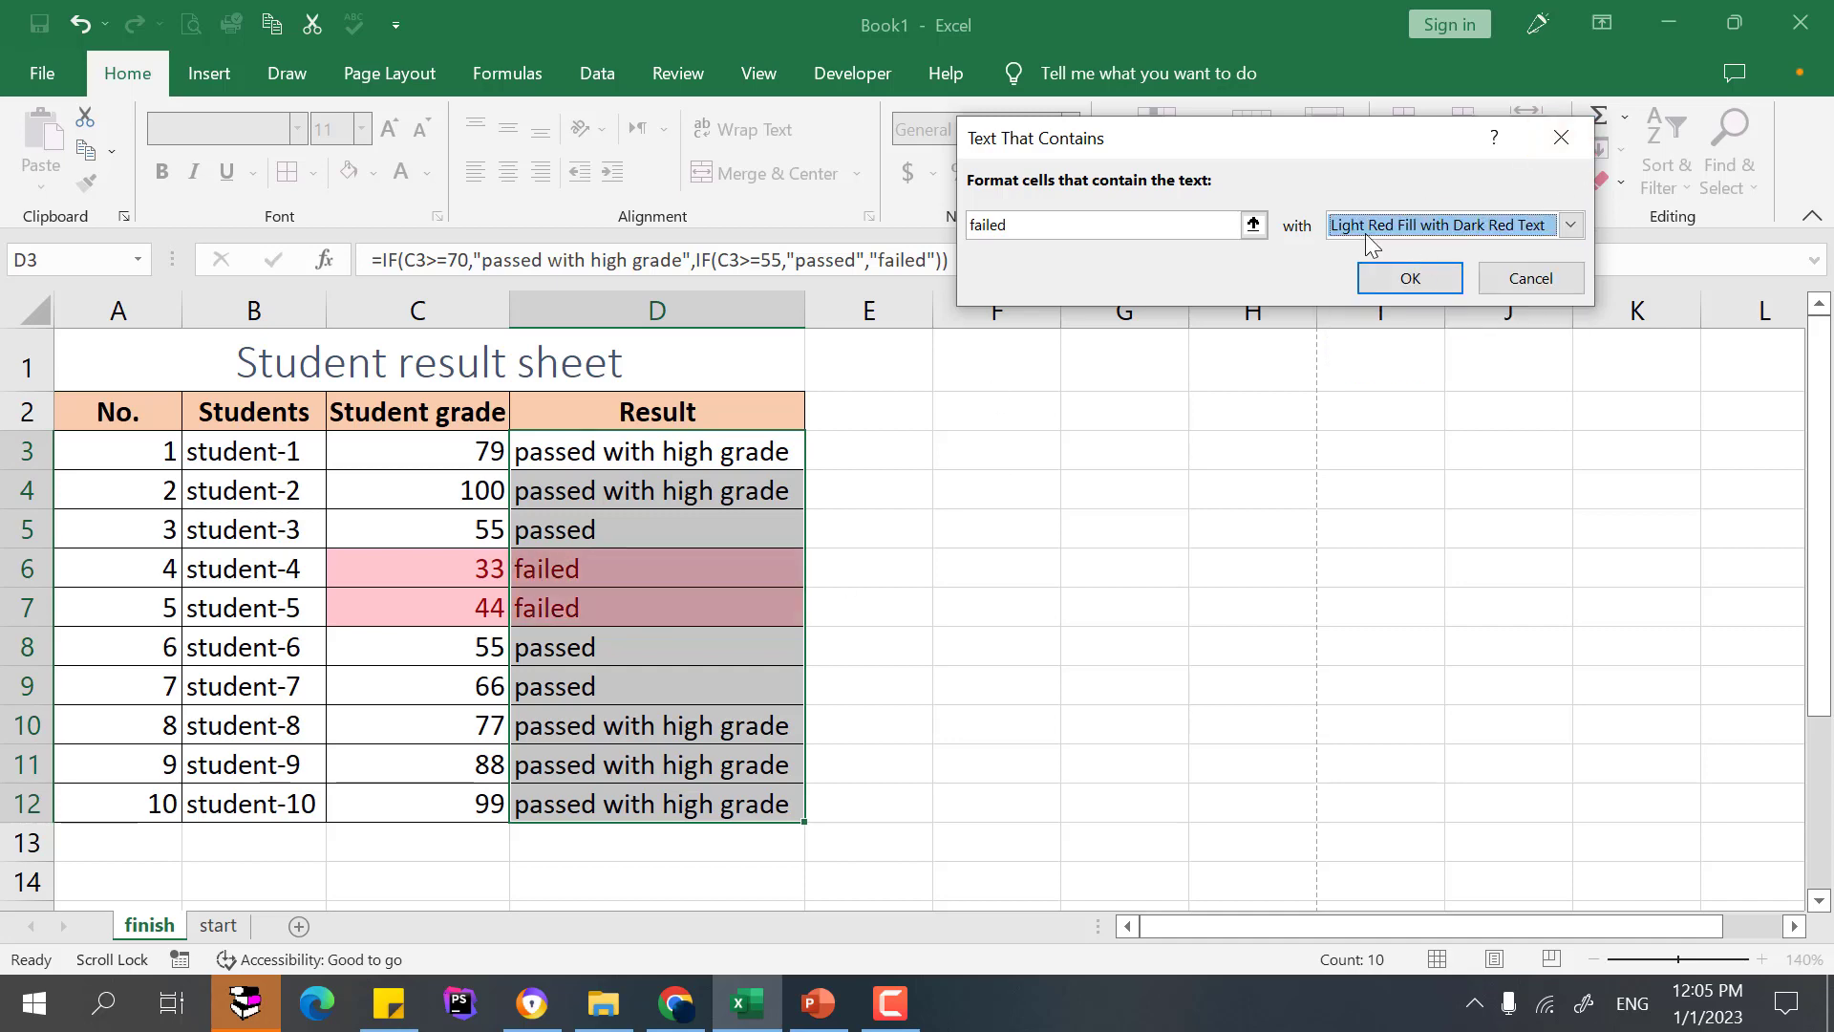
click(1409, 278)
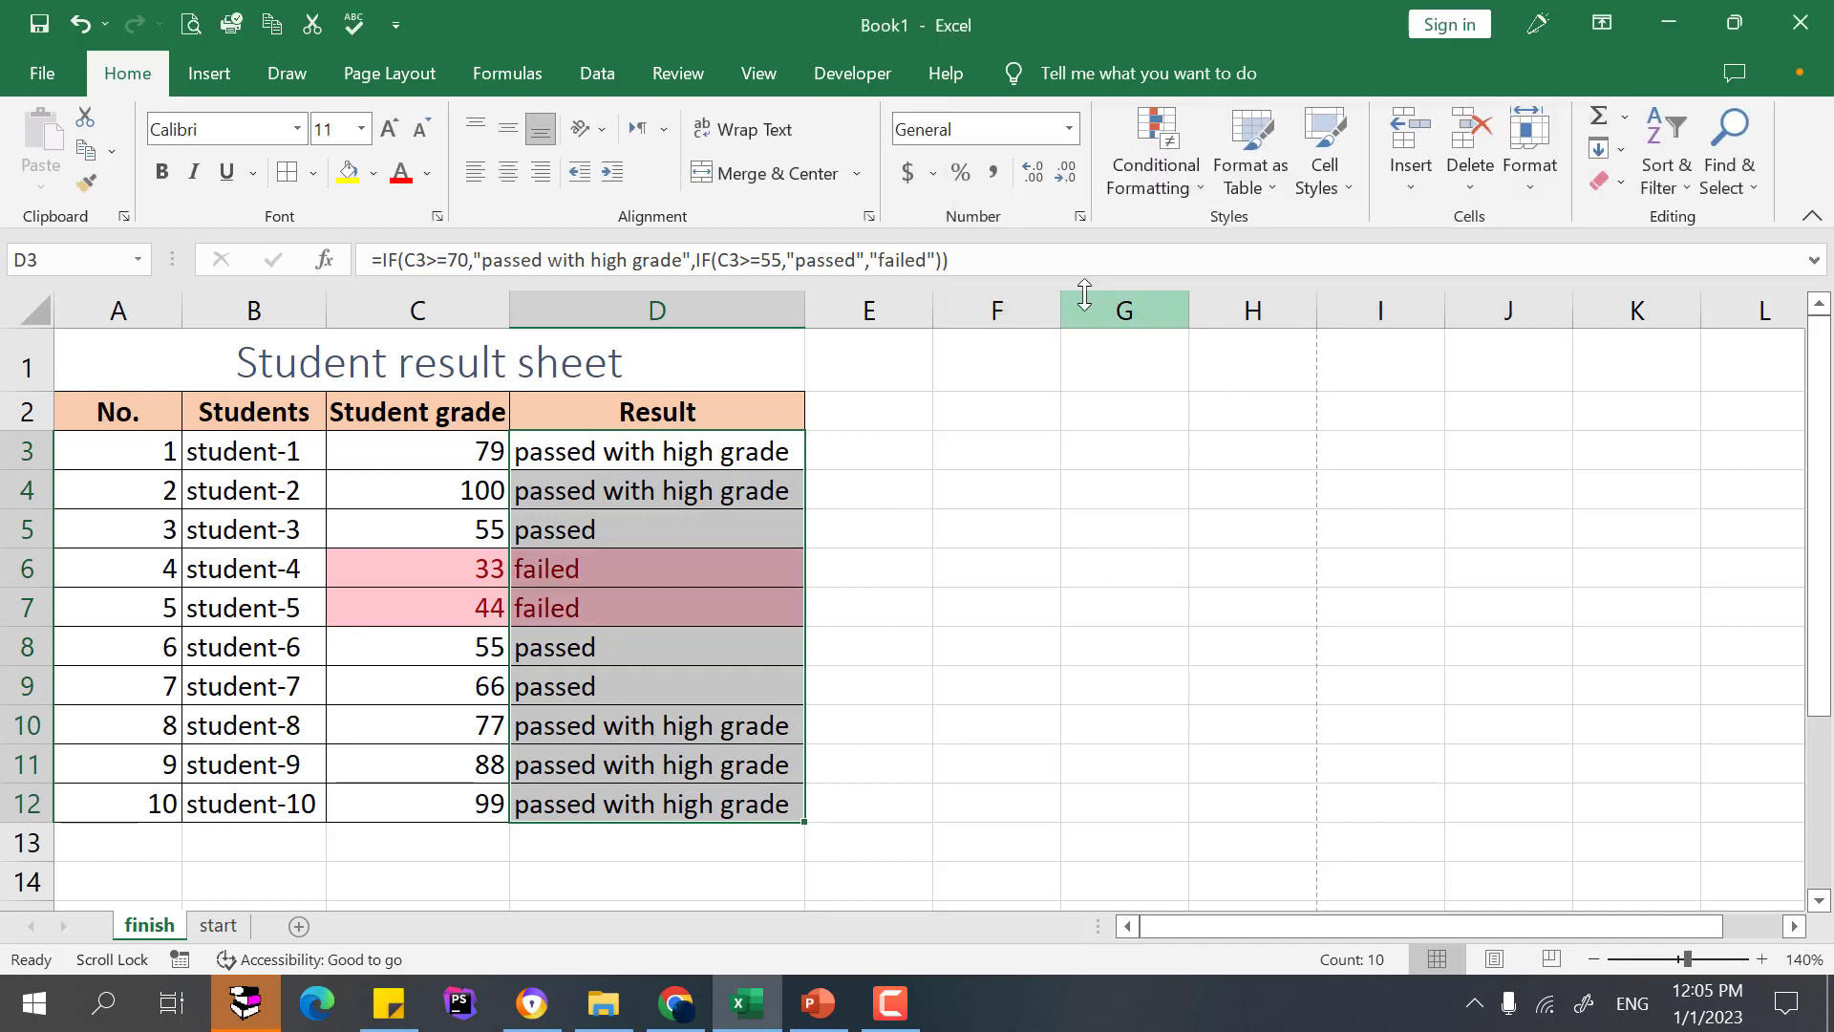
click(552, 602)
drag(144, 571, 655, 620)
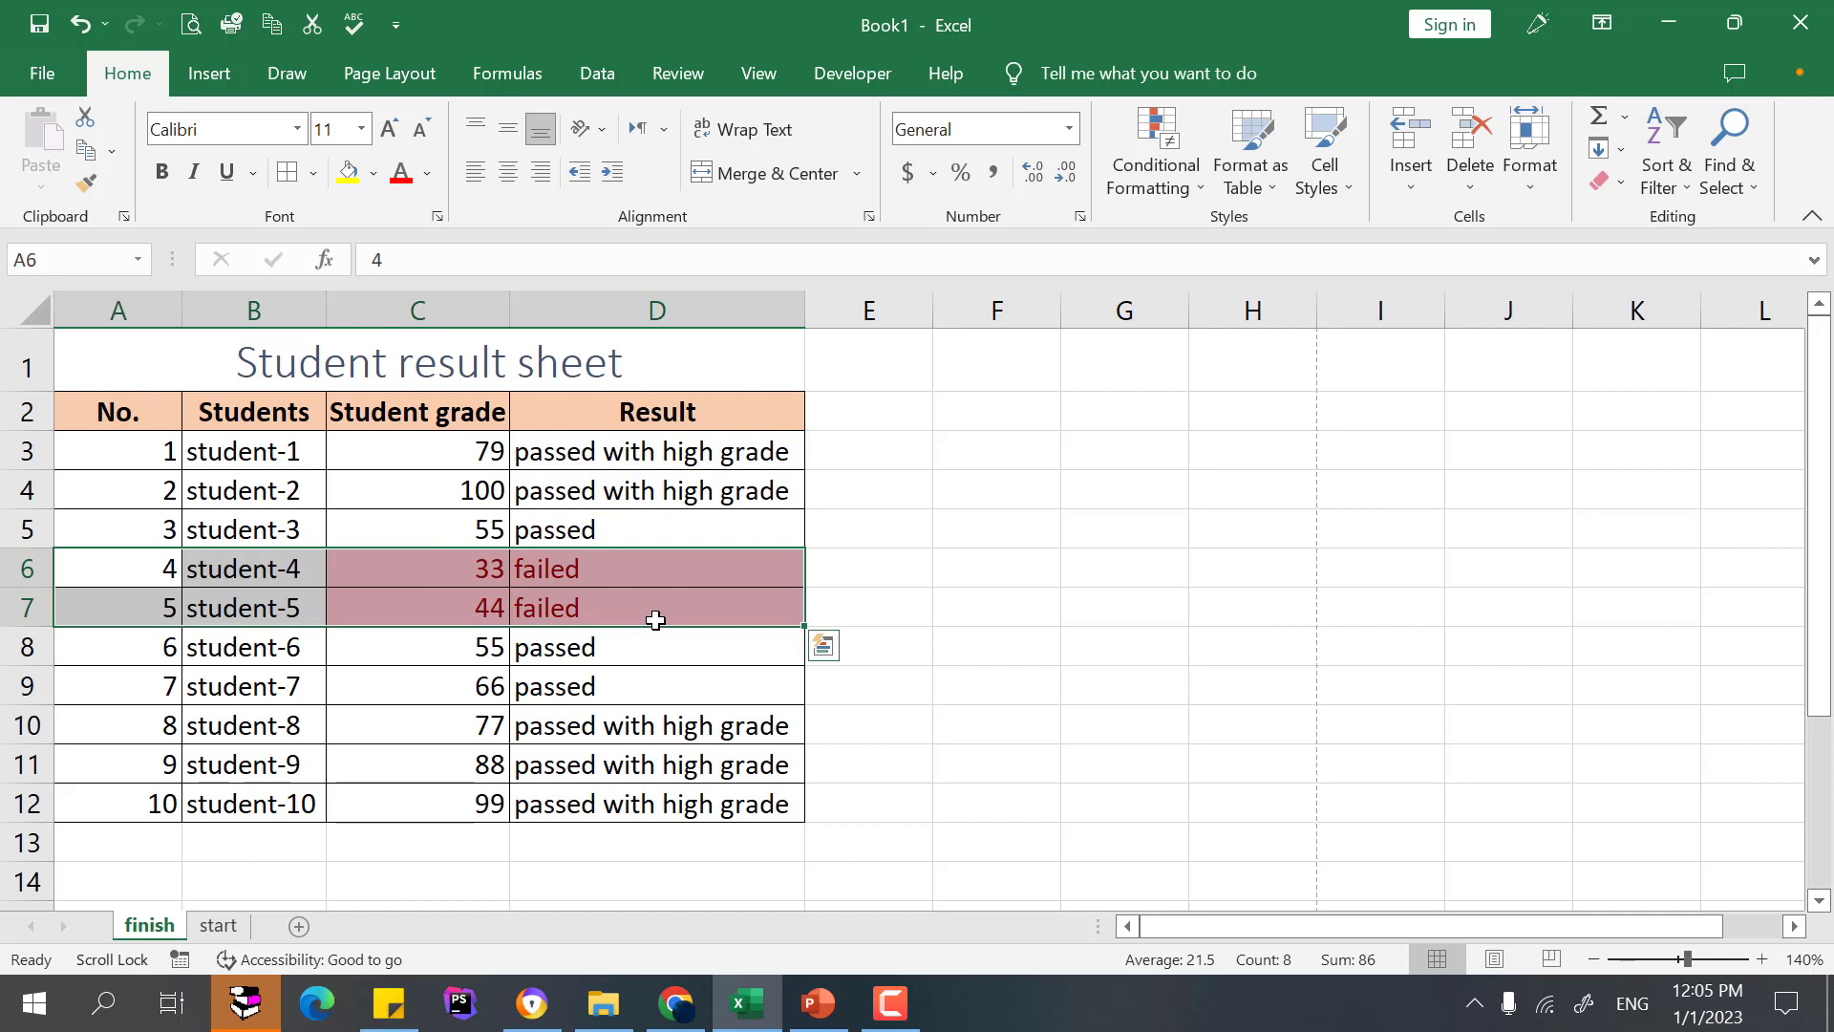